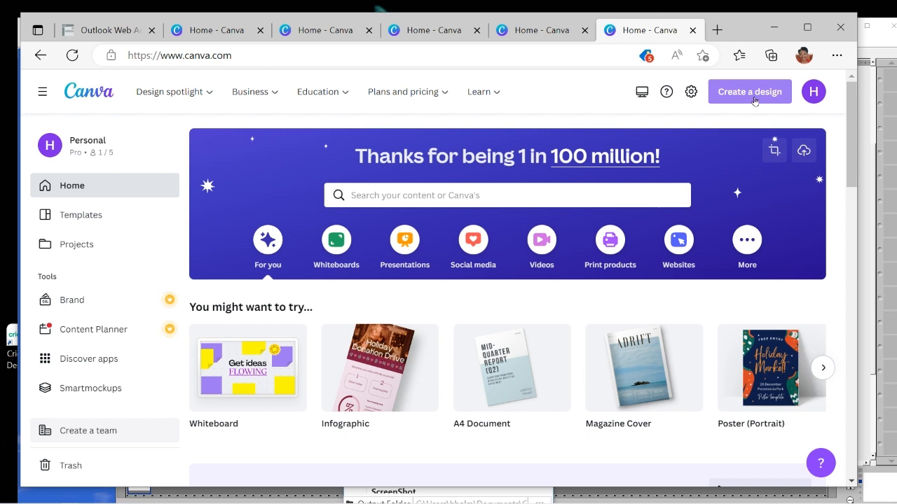
Step: Create a new blank Poster (Portrait) design
click(753, 93)
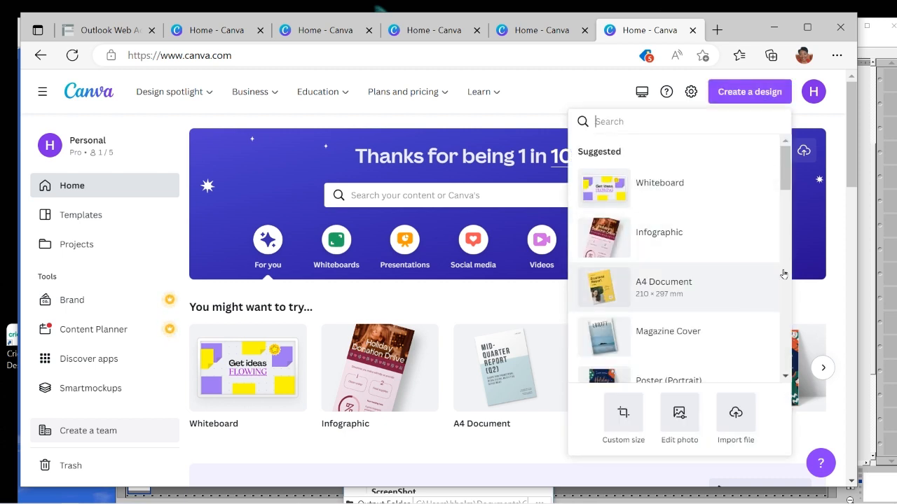
drag(787, 188, 787, 210)
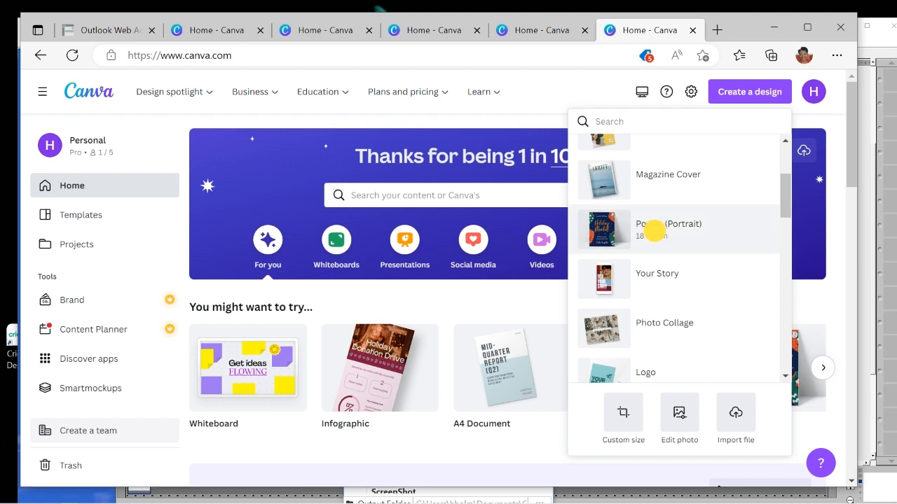
click(654, 231)
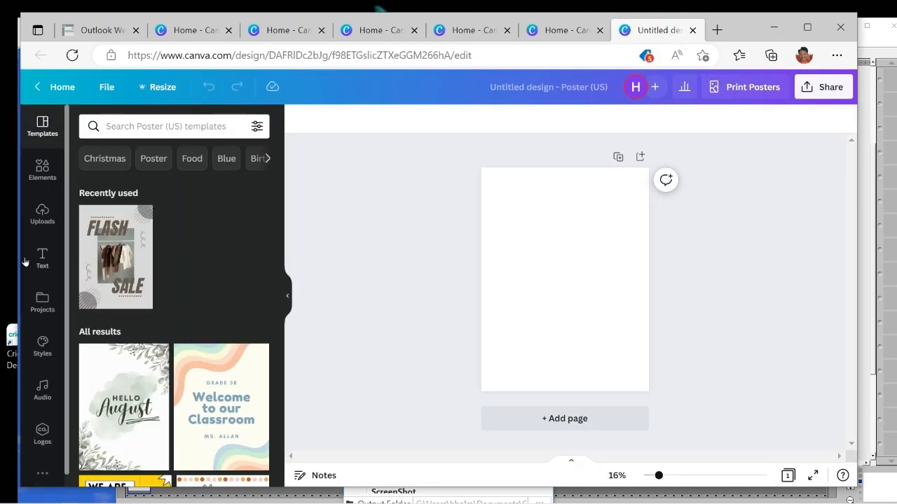
Step: Add the uploaded red background image with gold sparkles to the poster page
click(43, 212)
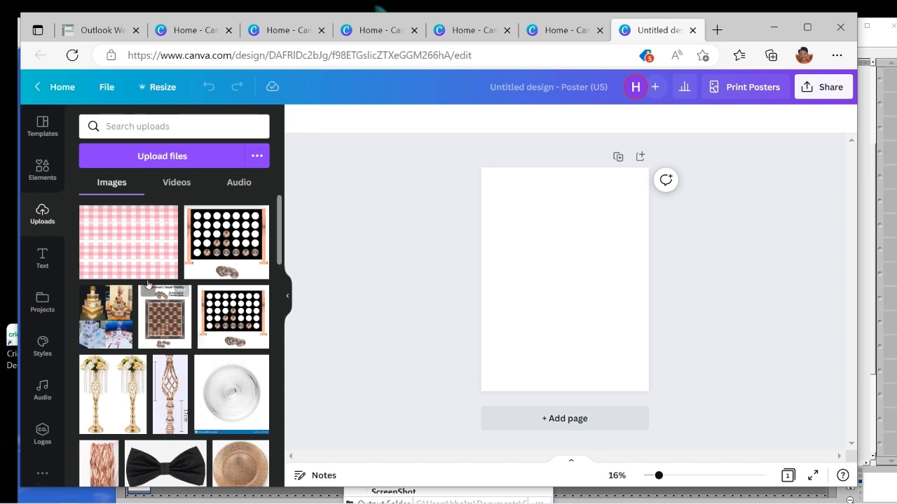
scroll(148, 284, down, 5)
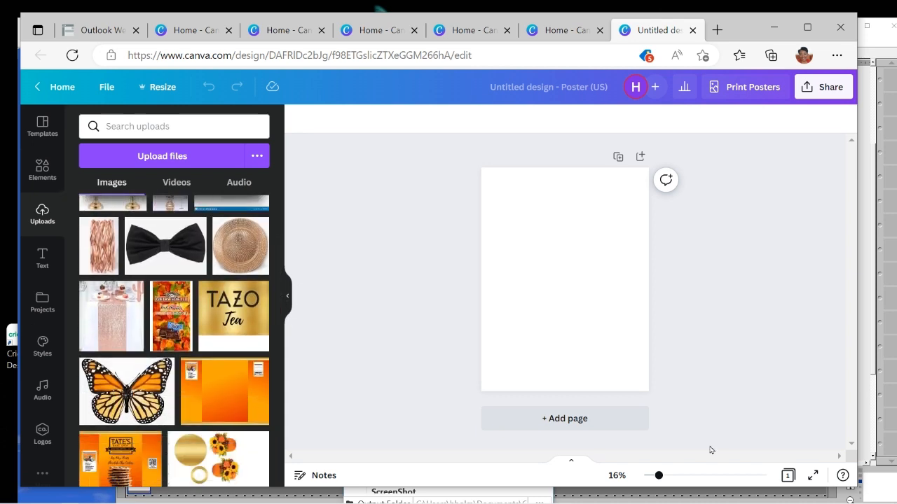
drag(659, 476, 675, 477)
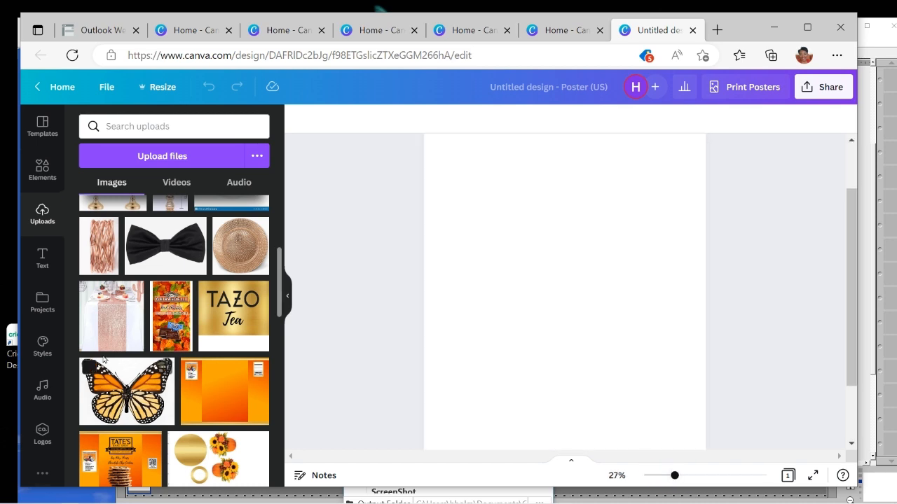
scroll(158, 338, down, 5)
scroll(158, 338, down, 4)
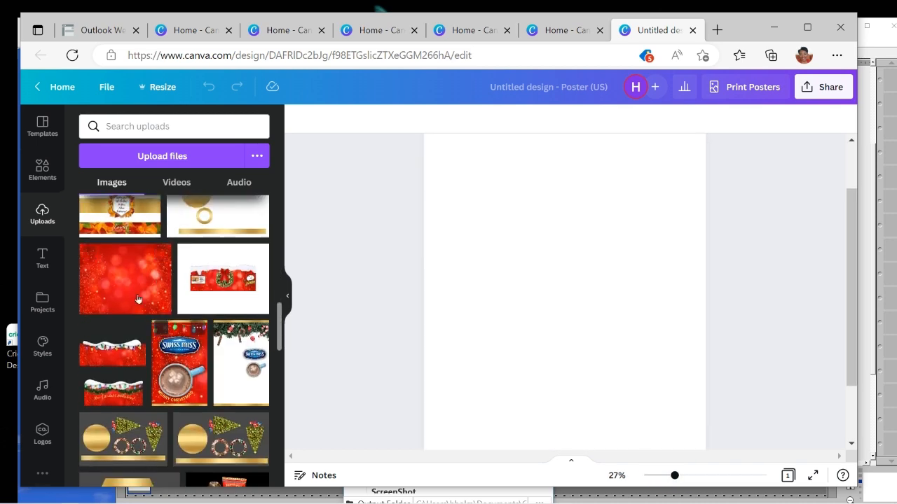
click(124, 274)
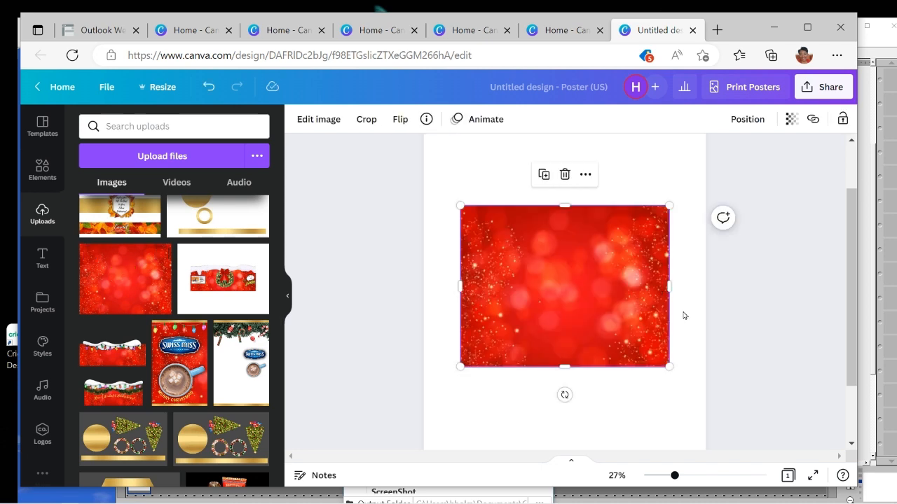
Step: Move the red sparkle image to the lower part of the page and enlarge it to nearly the page width
drag(564, 319, 526, 391)
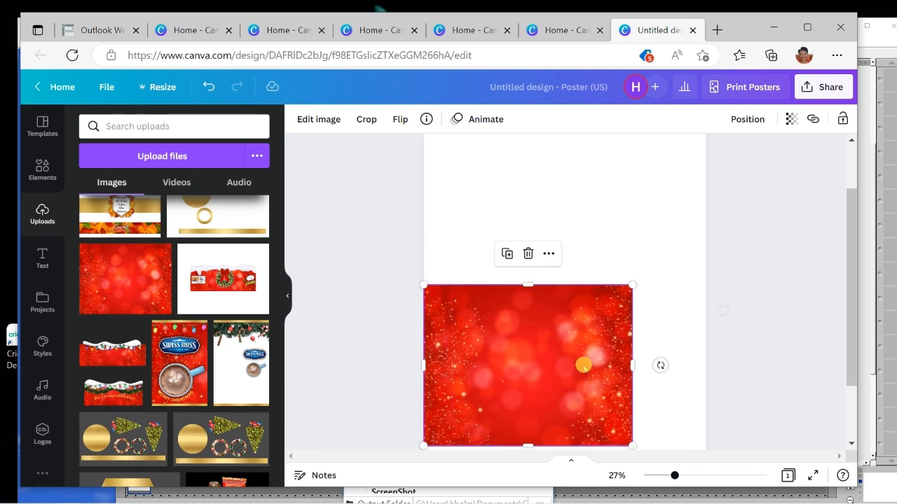
click(634, 285)
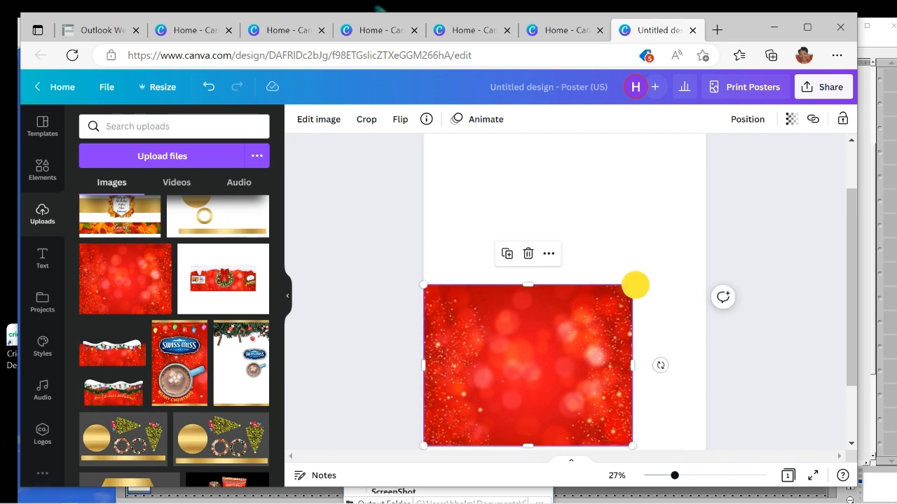
drag(634, 285, 680, 274)
drag(499, 368, 514, 373)
drag(442, 259, 438, 256)
drag(686, 257, 688, 252)
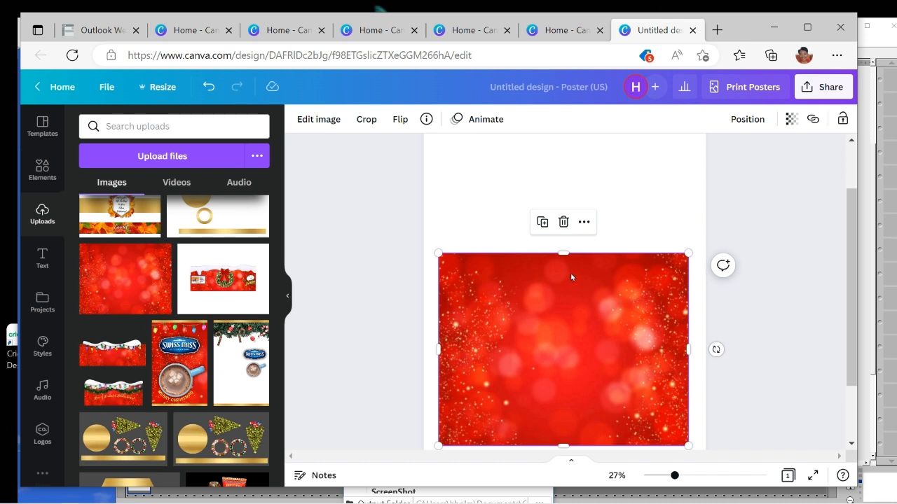
Step: Crop the red sparkle image from its upper edge into a wide, low rectangle
drag(564, 253, 562, 344)
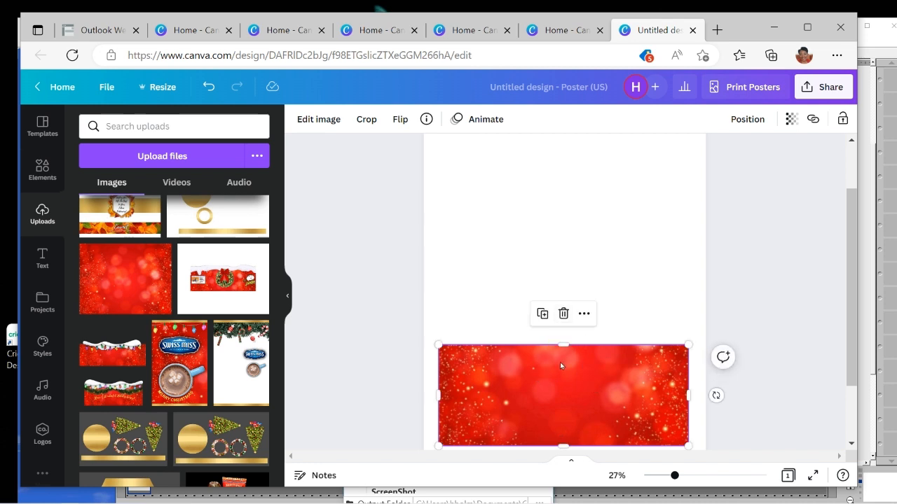
mouse_move(564, 345)
mouse_down()
mouse_move(562, 354)
mouse_move(564, 340)
mouse_up()
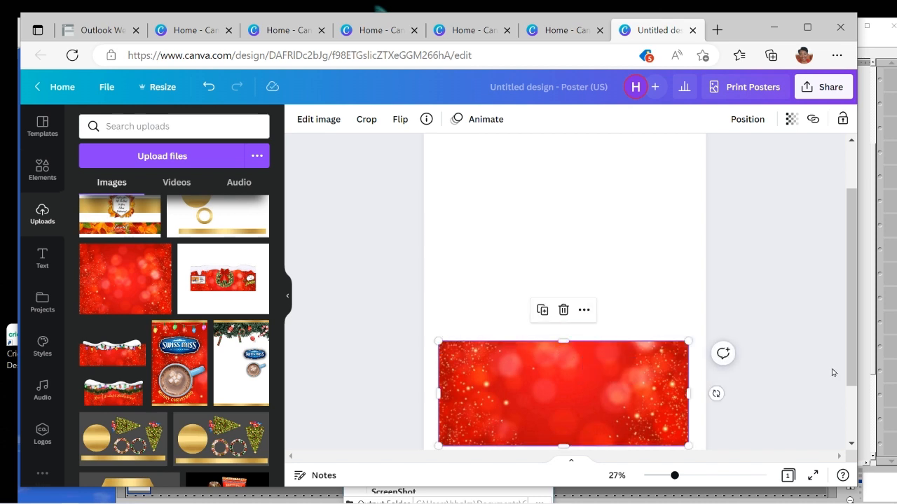
drag(563, 341, 563, 348)
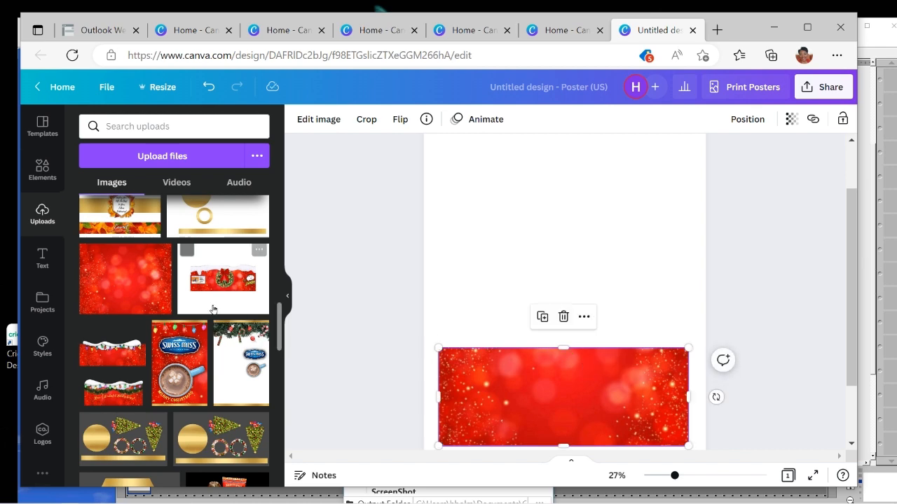
Step: Add the uploaded snow drifts image with the transparent background to the page, not the black-background version
scroll(150, 321, down, 3)
scroll(150, 321, down, 10)
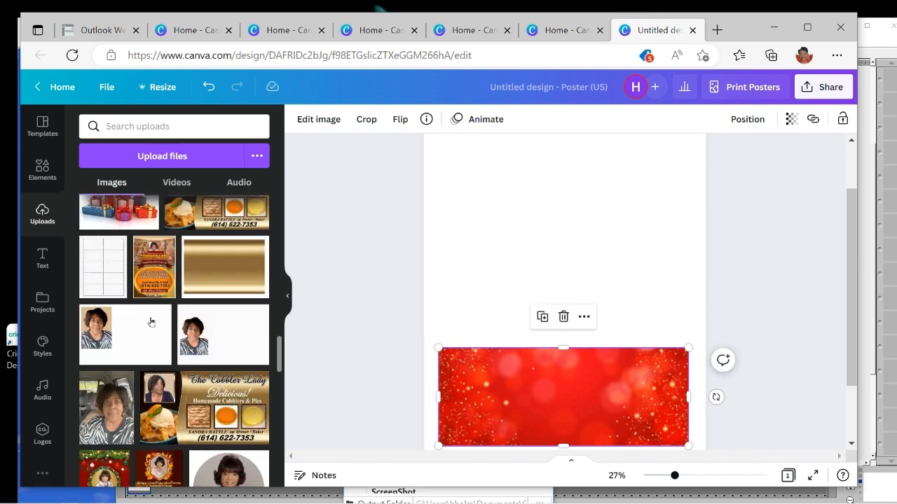
scroll(153, 321, down, 4)
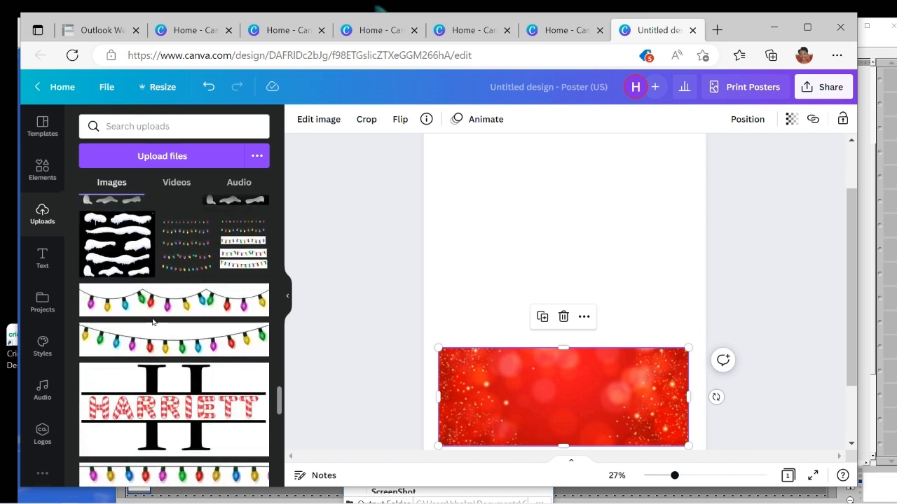
scroll(152, 322, up, 1)
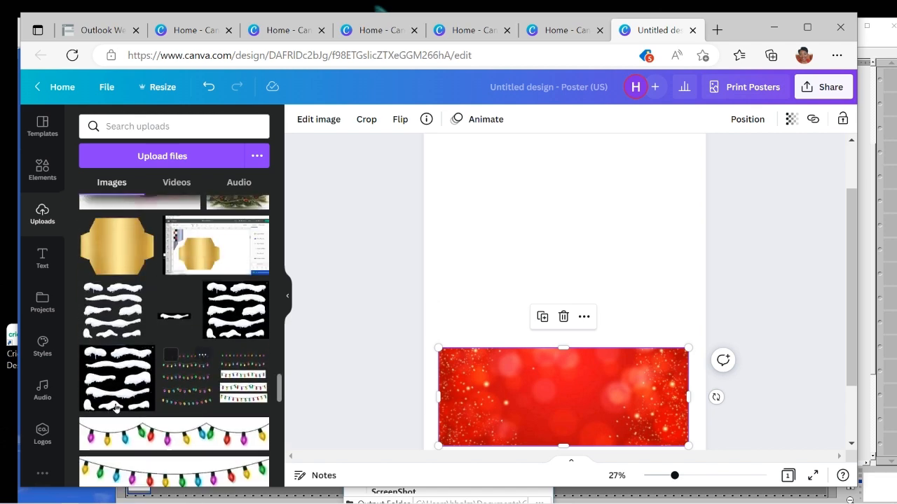
click(136, 384)
click(565, 164)
click(119, 312)
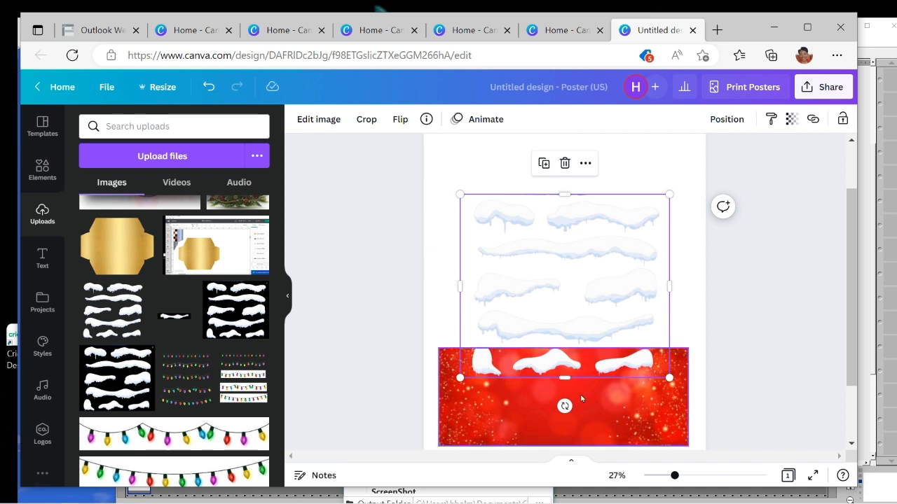
Step: Crop the snow drifts image down to the single wide snow strip in its fourth row
drag(565, 378, 553, 268)
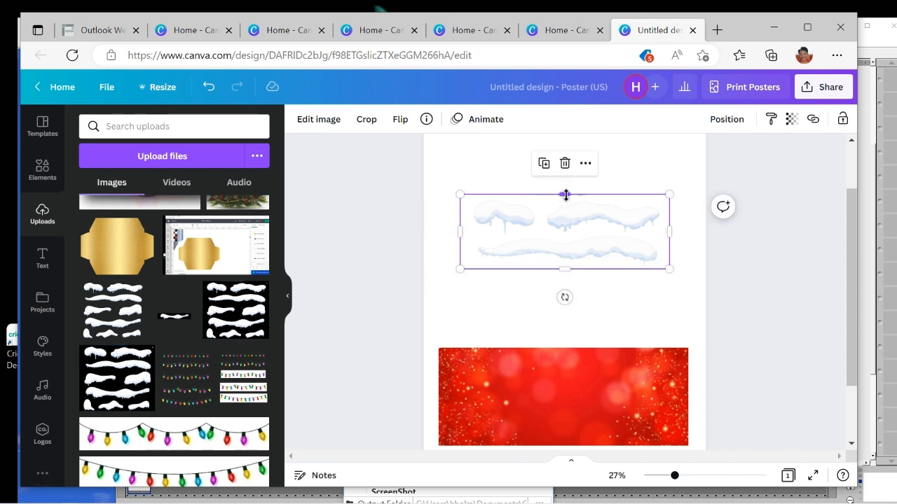
click(566, 195)
drag(566, 195, 564, 235)
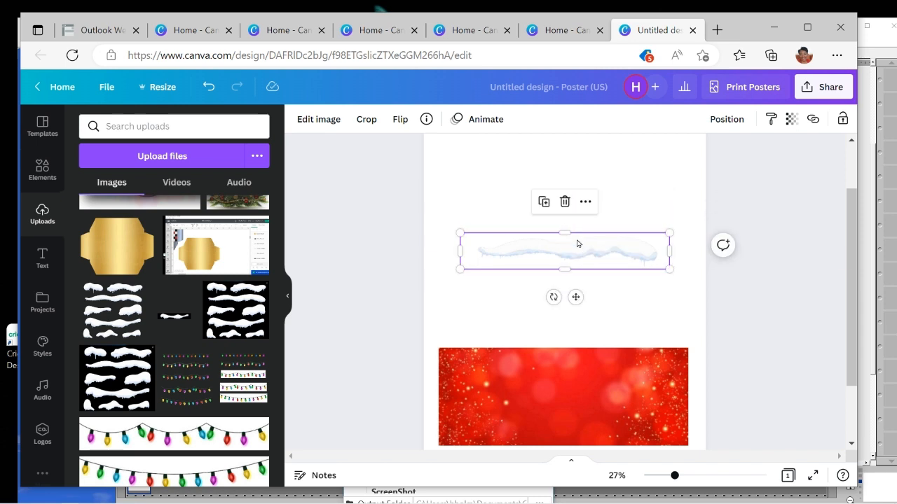
click(286, 295)
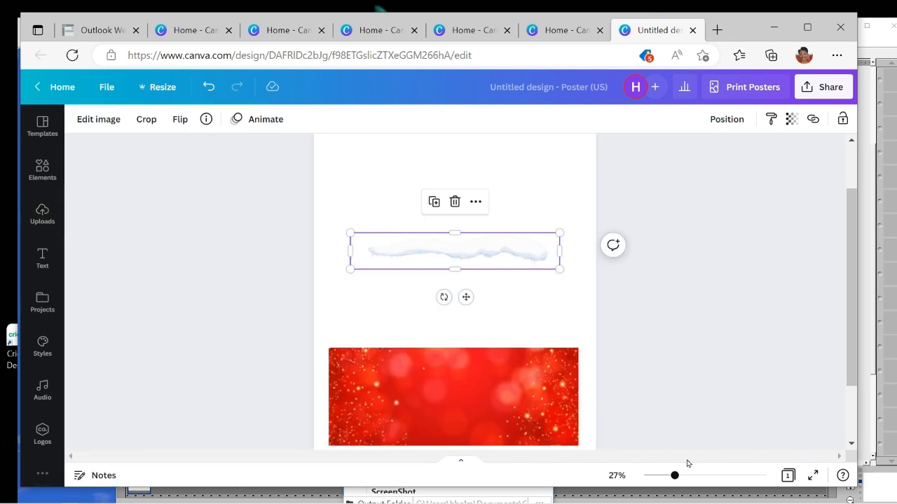
drag(676, 473, 687, 471)
drag(855, 273, 854, 301)
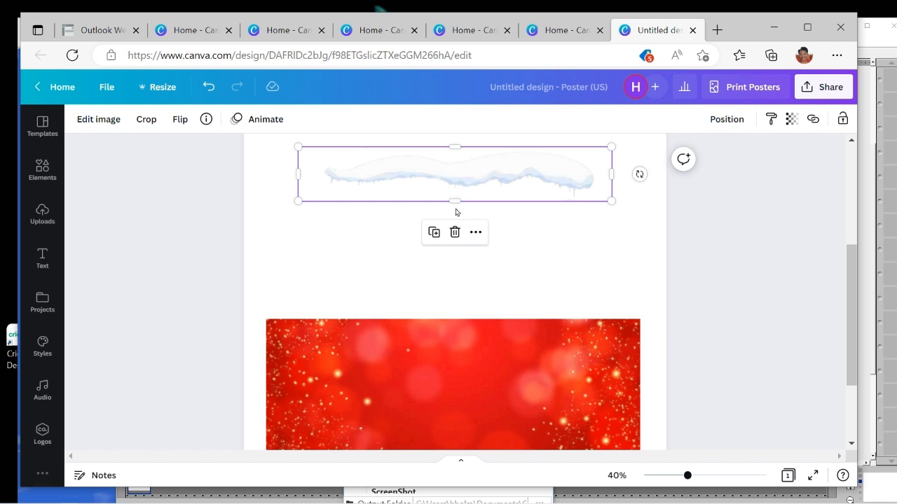
drag(454, 202, 470, 318)
drag(456, 146, 460, 259)
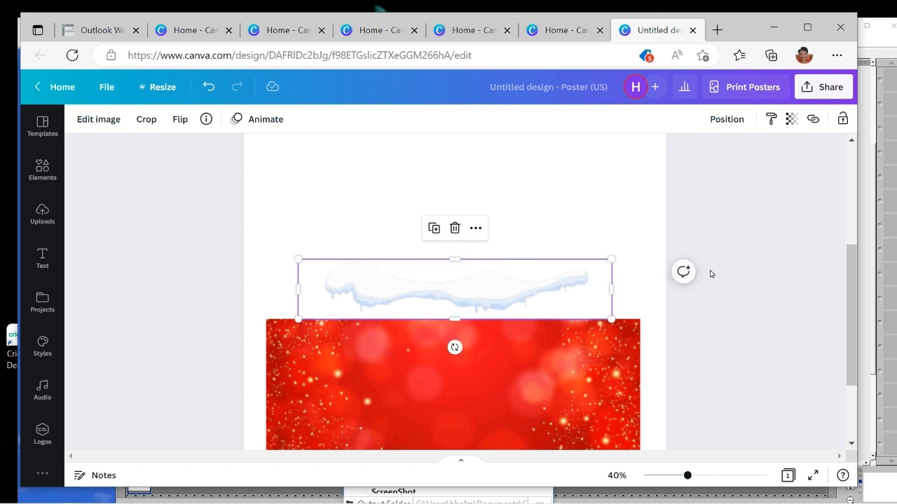
Step: Place the snow strip over the upper edge of the red rectangle and crop away the stray snow below it
click(789, 333)
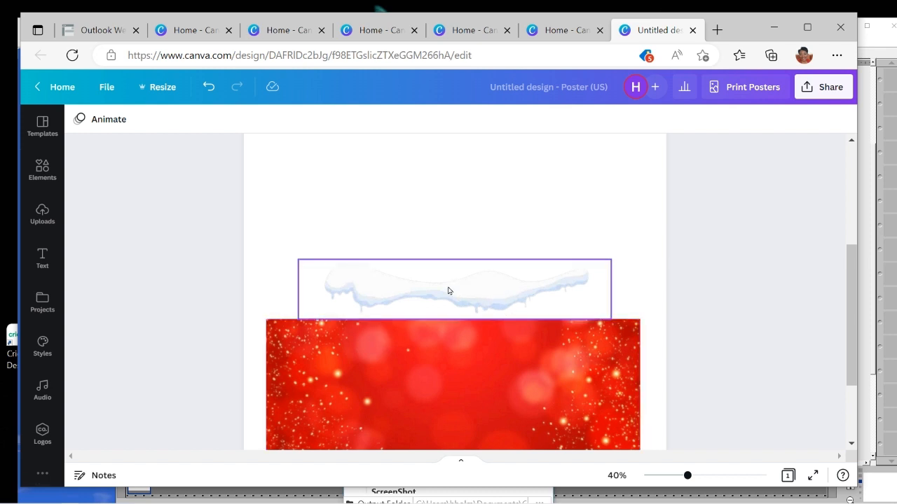
drag(506, 297, 461, 321)
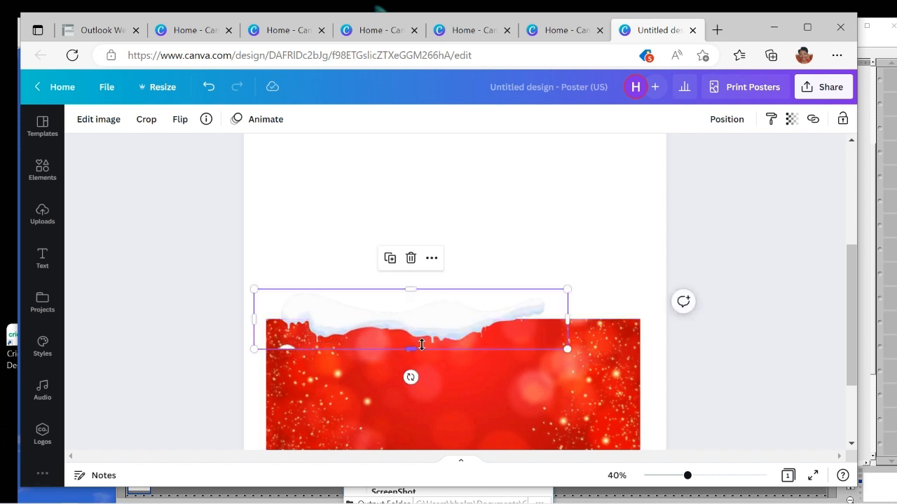
click(412, 349)
drag(412, 349, 412, 344)
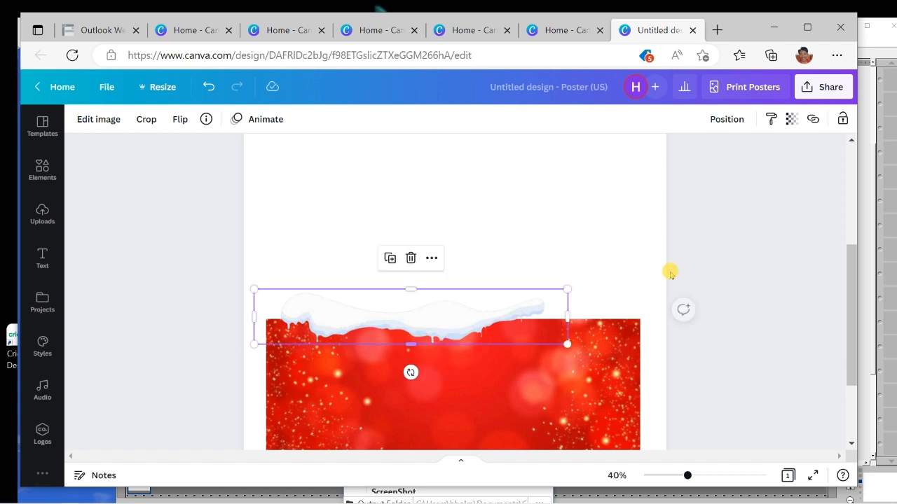
click(468, 318)
mouse_move(442, 322)
mouse_down()
mouse_move(443, 308)
mouse_move(418, 324)
mouse_move(526, 325)
mouse_move(476, 310)
mouse_move(449, 323)
mouse_up()
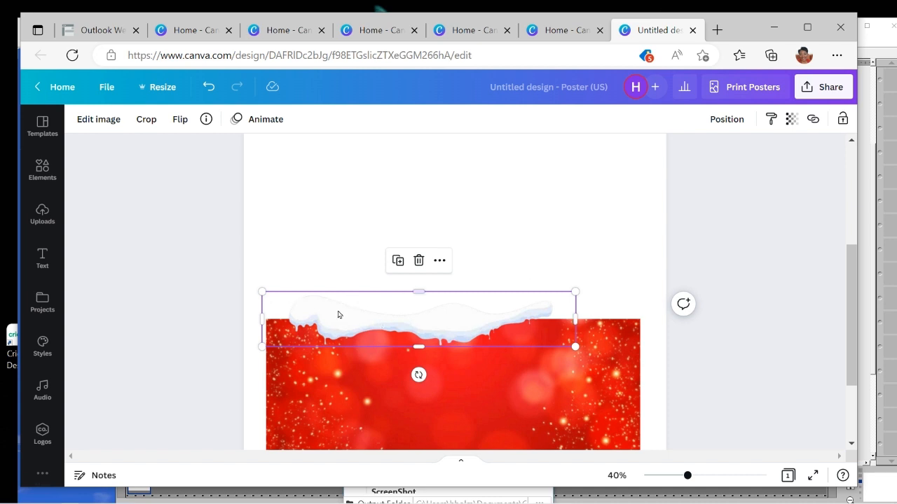
Step: Apply the Glow shadow effect to the snow strip
click(90, 119)
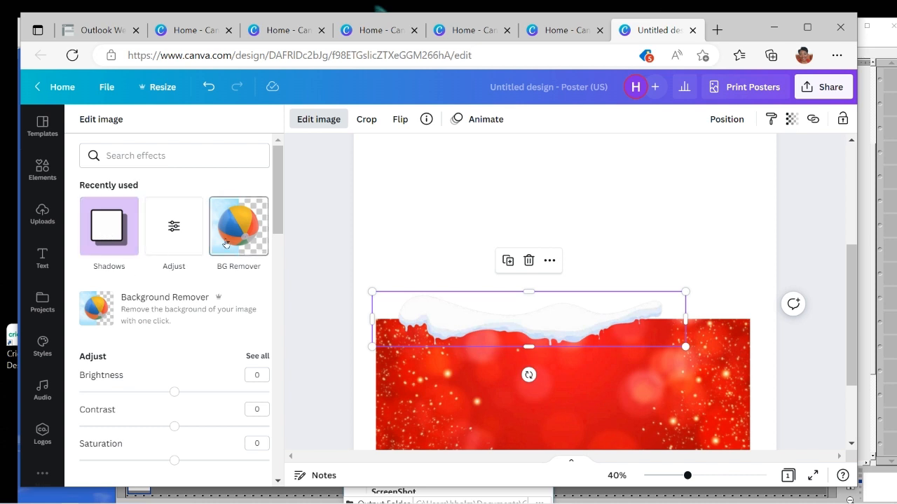
click(112, 236)
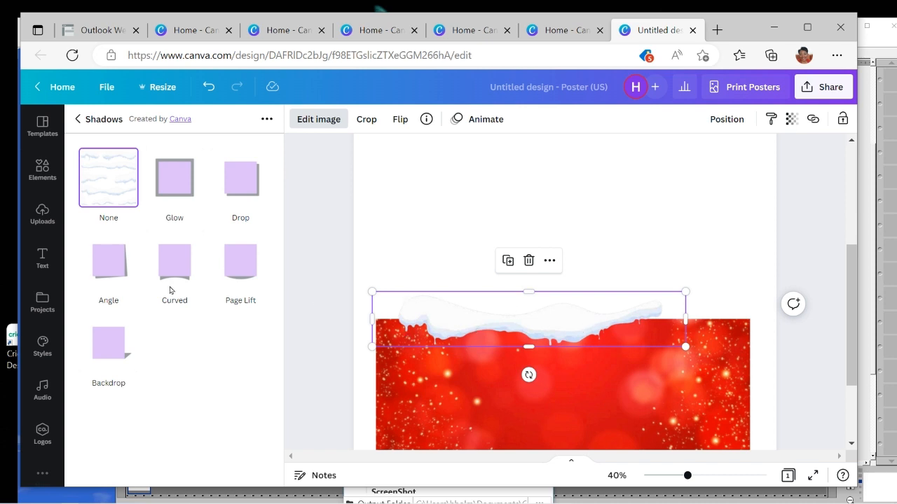
click(182, 180)
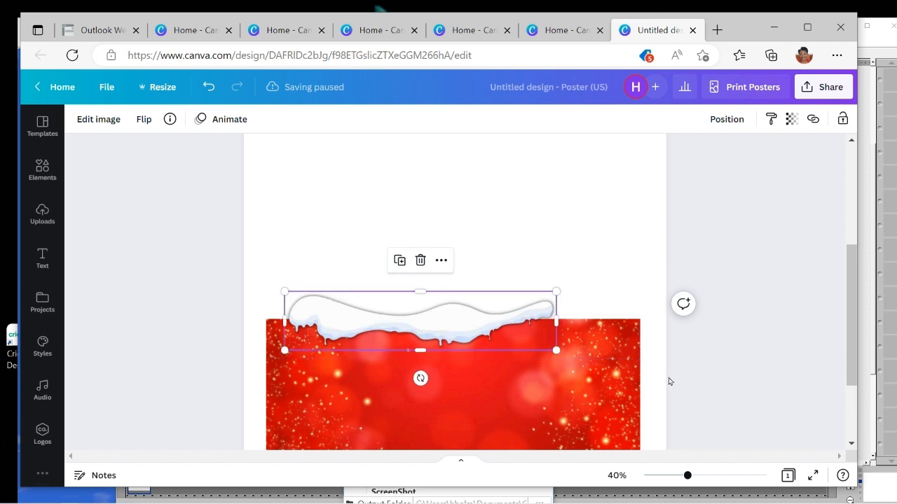
Step: Enlarge the snow strip and align it so it spans the full width of the red rectangle's upper edge
click(554, 349)
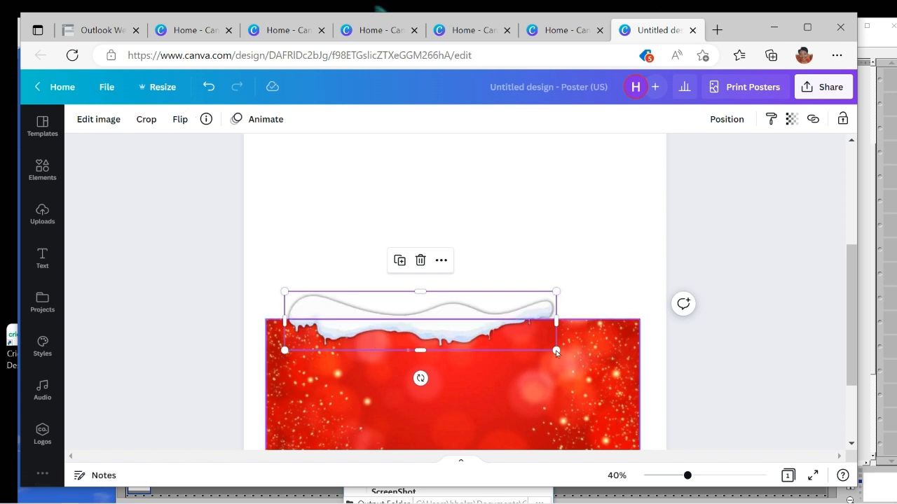
drag(556, 351, 624, 365)
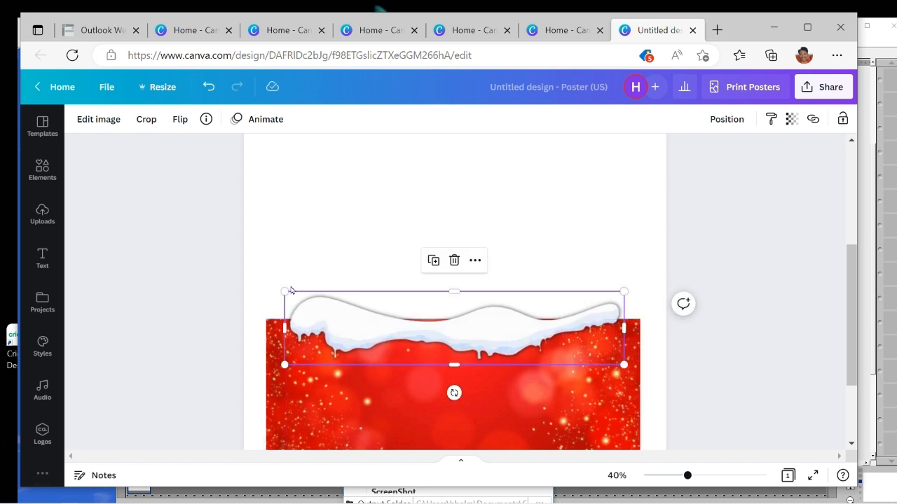
drag(284, 292, 259, 286)
drag(623, 287, 646, 284)
drag(501, 336, 500, 339)
drag(648, 282, 652, 281)
click(808, 413)
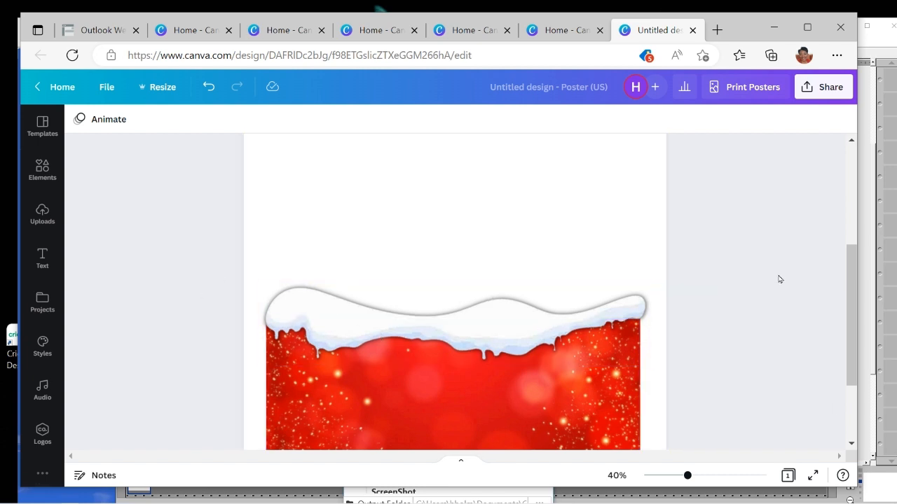
drag(853, 299, 846, 316)
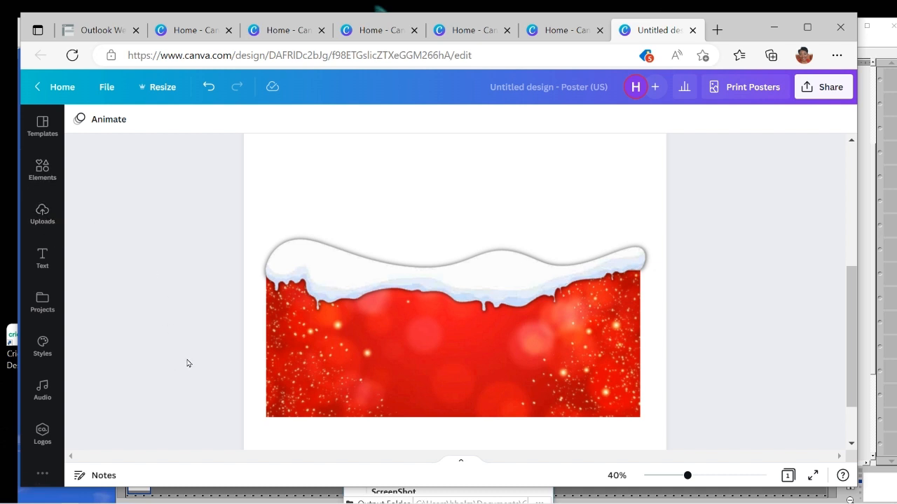
click(44, 213)
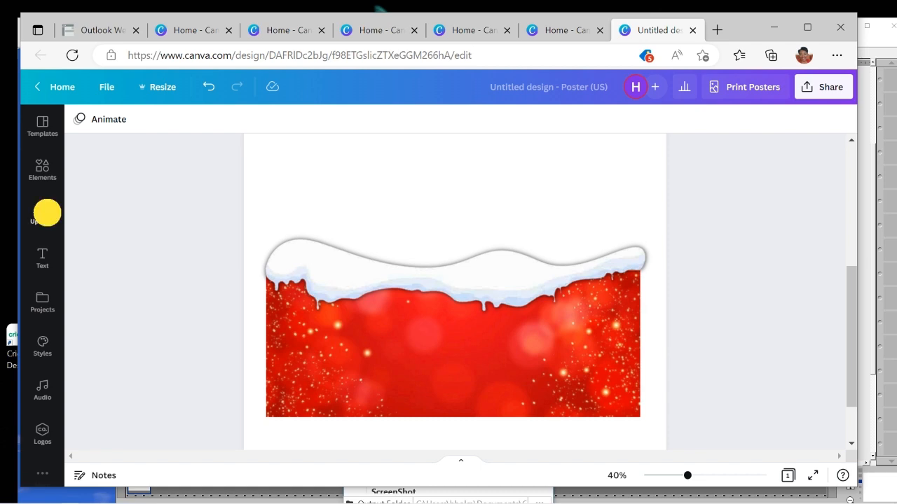
click(162, 157)
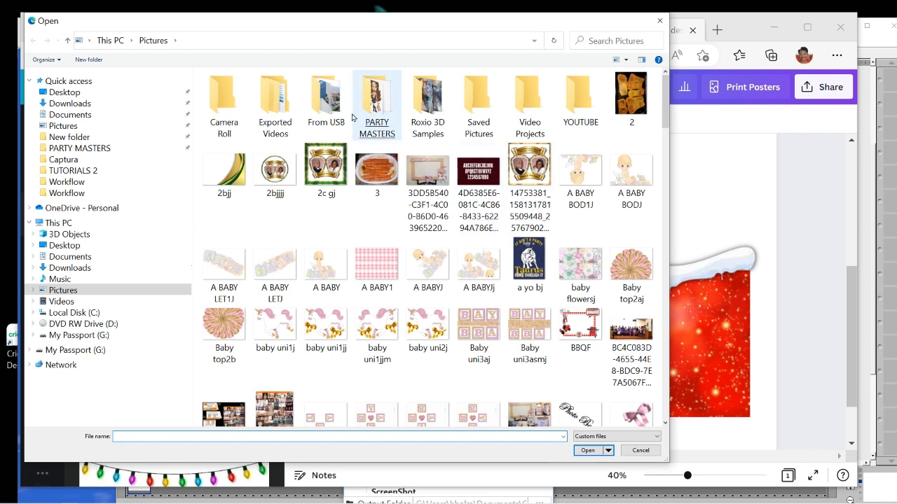
click(68, 126)
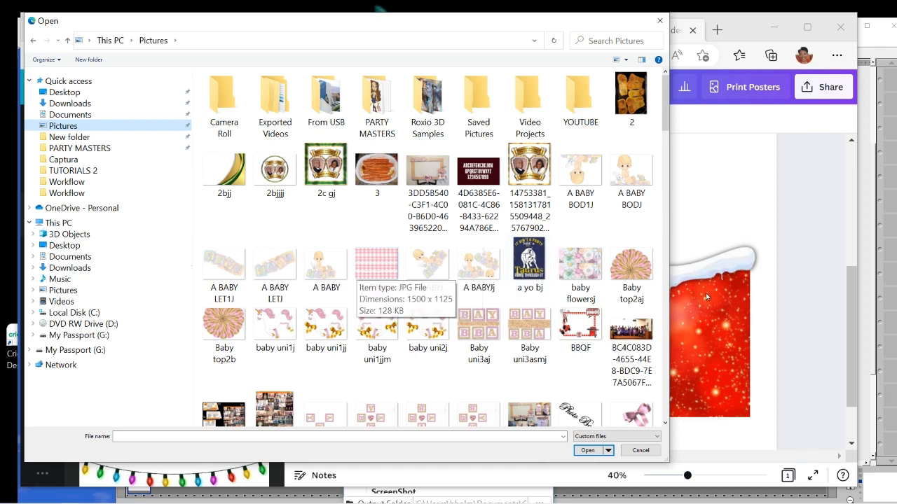
key(Escape)
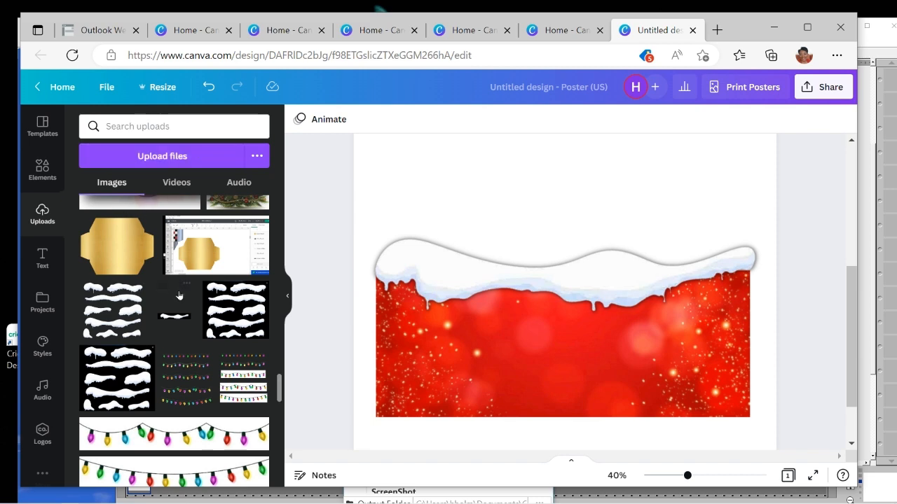
Step: Try the uploaded pastel paper-flower image over the red rectangle and undo its placement
scroll(181, 295, up, 10)
scroll(184, 296, up, 10)
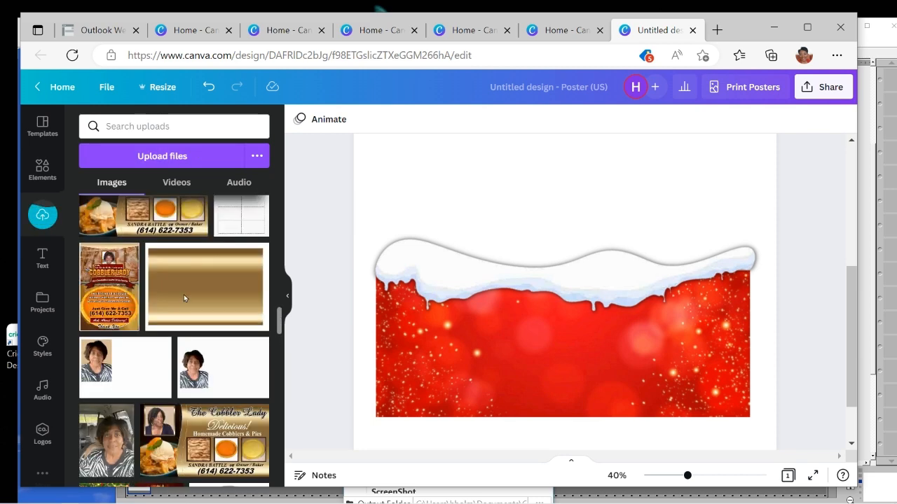
drag(280, 299, 270, 136)
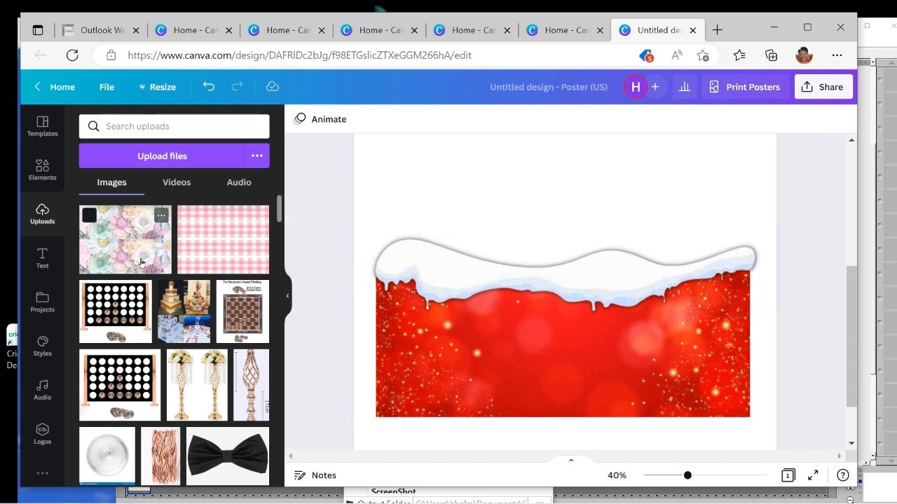
click(128, 242)
drag(615, 213, 615, 238)
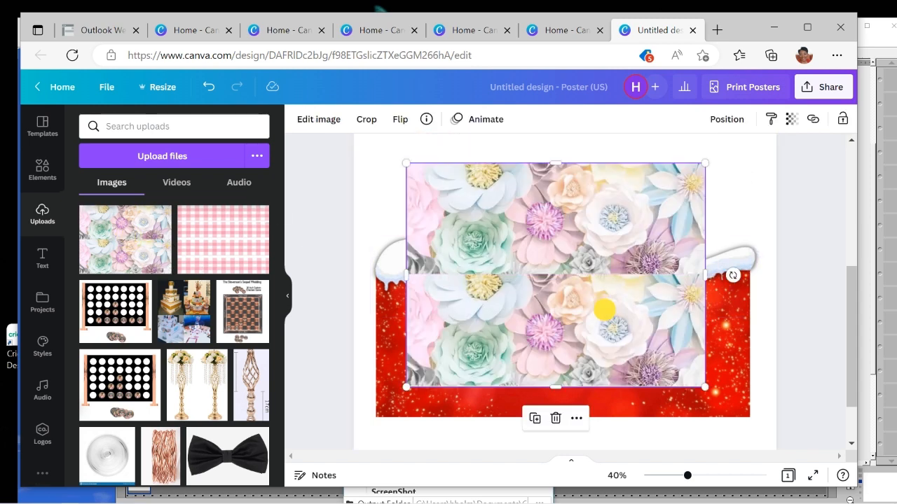
click(209, 87)
click(209, 87)
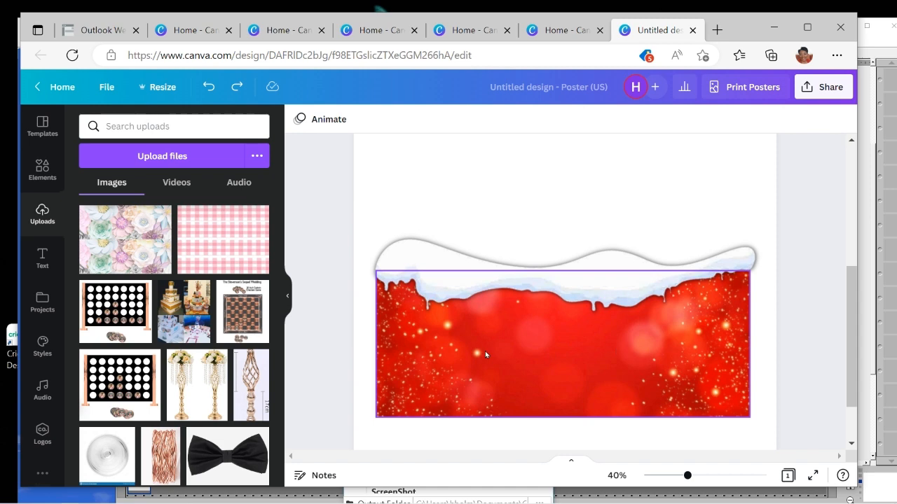
Step: Add the uploaded pine garland image with two lit strands over the red rectangle and remove its background
scroll(200, 297, down, 5)
scroll(200, 298, down, 10)
scroll(201, 306, down, 10)
scroll(202, 311, down, 10)
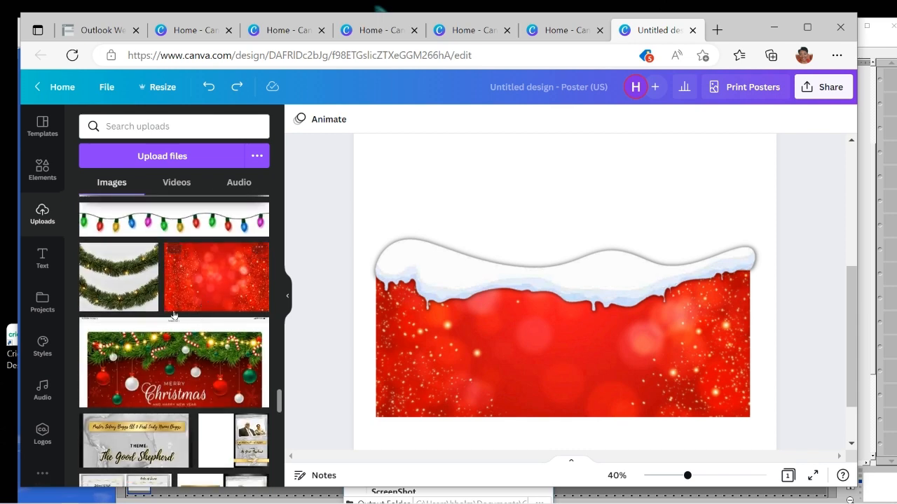
click(136, 294)
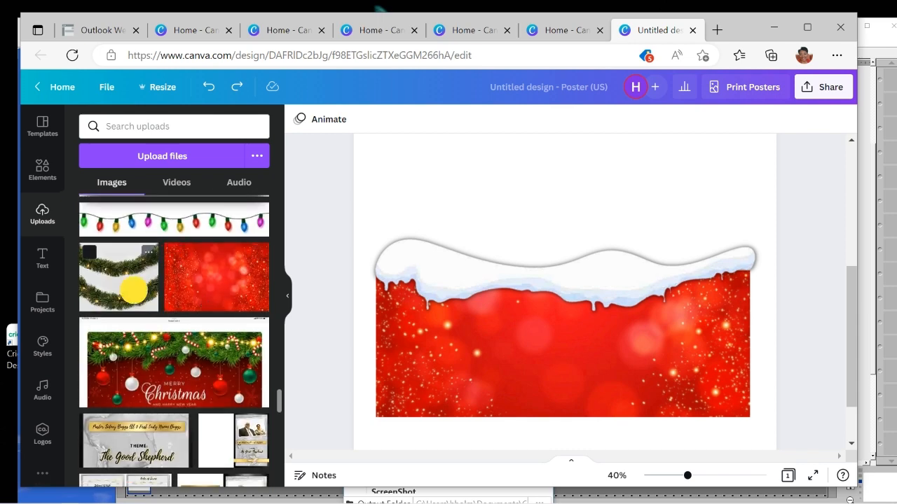
drag(541, 218, 535, 316)
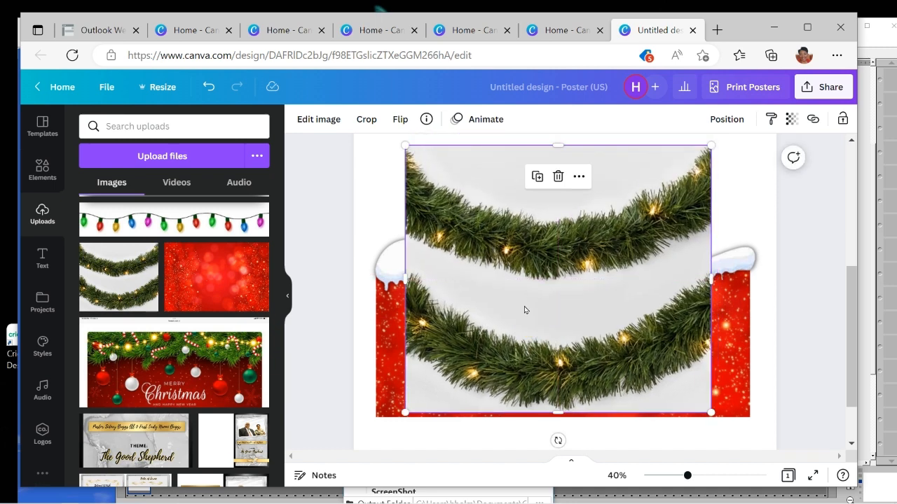
click(319, 120)
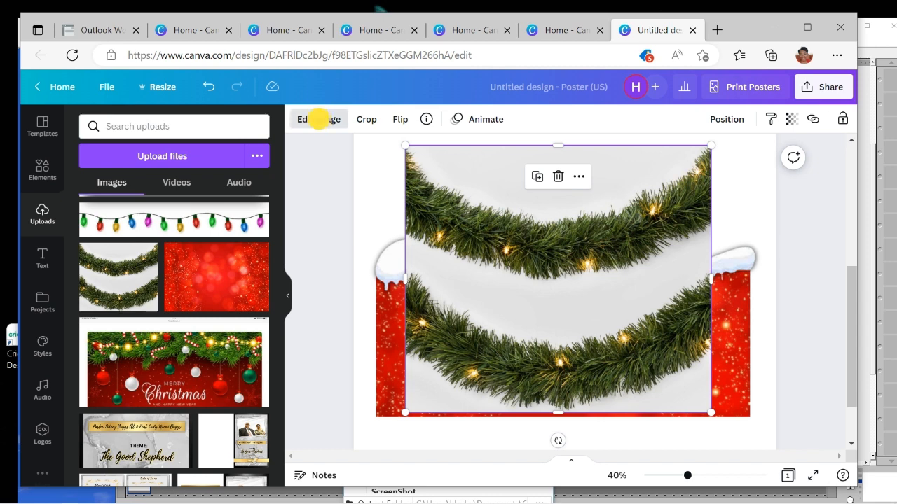
click(146, 321)
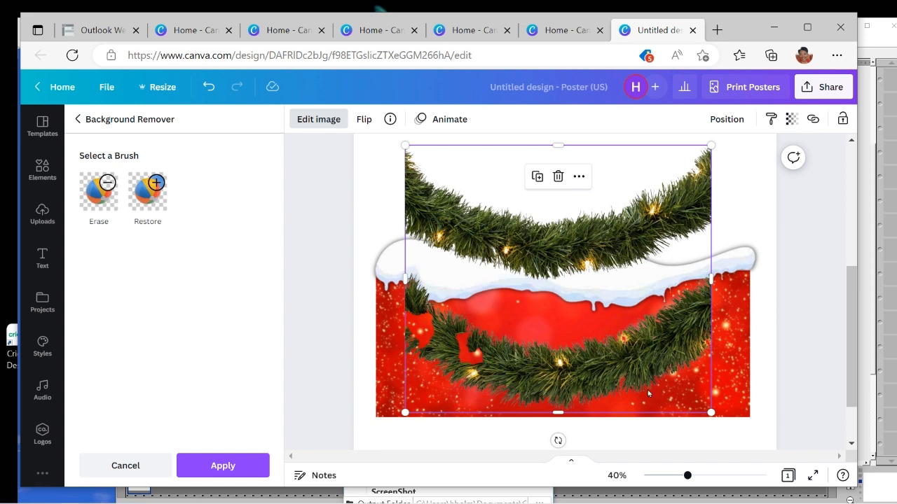
Step: Crop the garland image to its upper strand and trim both of its side ends
drag(558, 414, 552, 279)
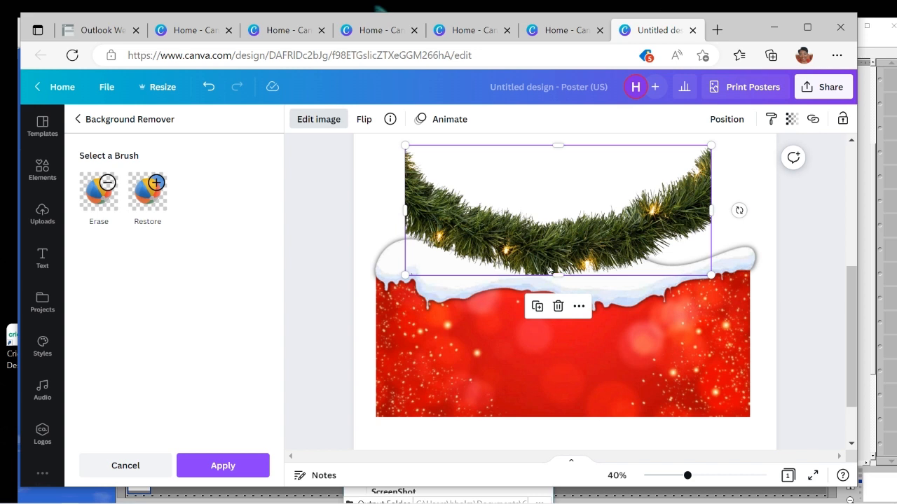
click(403, 210)
click(408, 209)
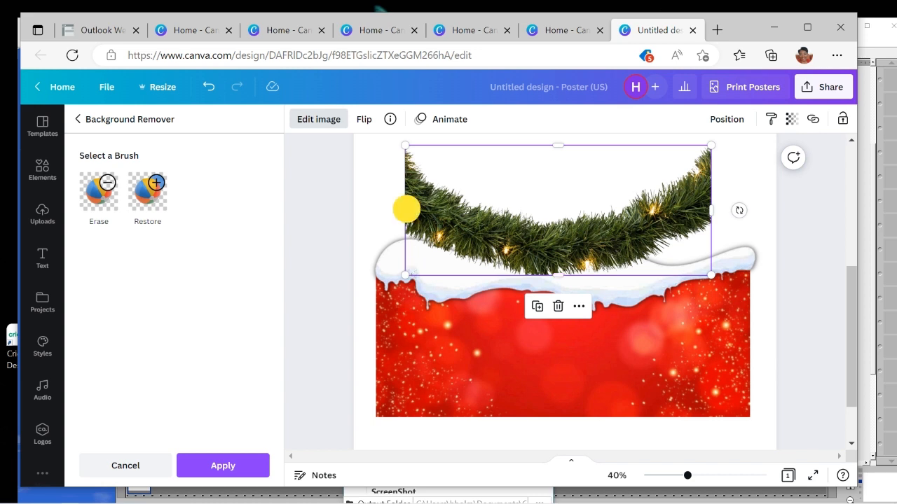
drag(411, 209, 413, 209)
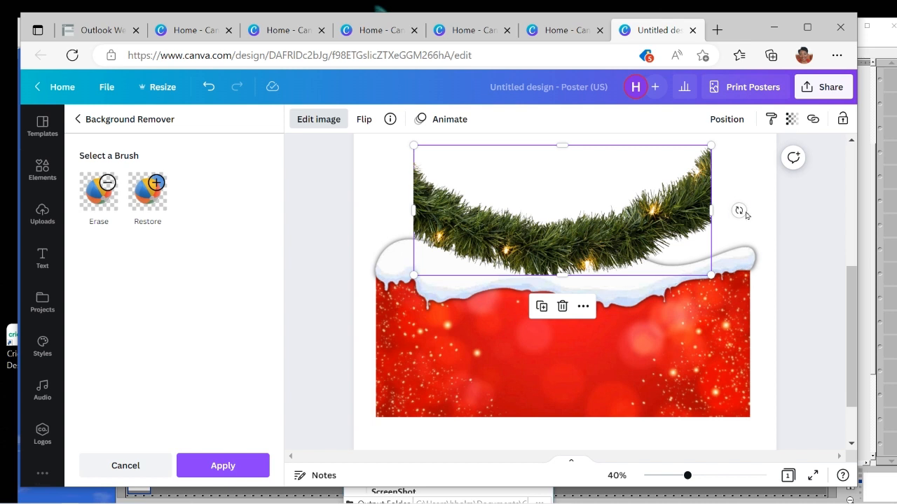
drag(709, 212, 692, 226)
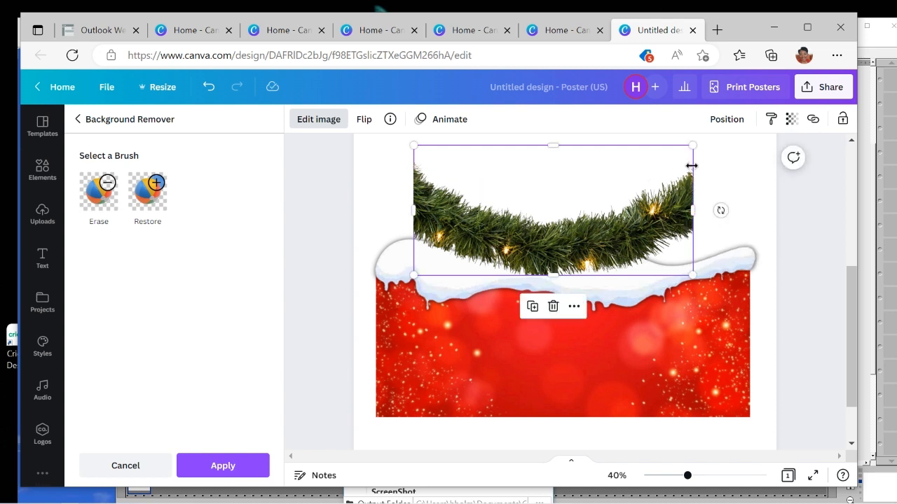
drag(694, 212, 697, 211)
Step: Shrink the garland to a little over a quarter of the red rectangle's width and place it at its left edge below the snow
mouse_move(581, 224)
mouse_down()
mouse_move(562, 350)
mouse_move(544, 368)
mouse_up()
drag(659, 399, 468, 340)
drag(445, 305, 445, 334)
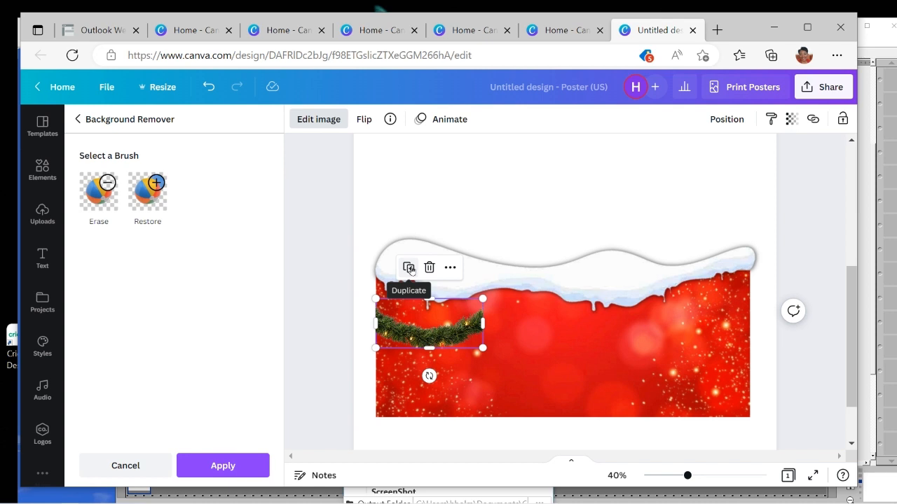
Step: Duplicate the garland, butt the copy against the first one's right end, and remove the copy's background
click(451, 275)
click(410, 273)
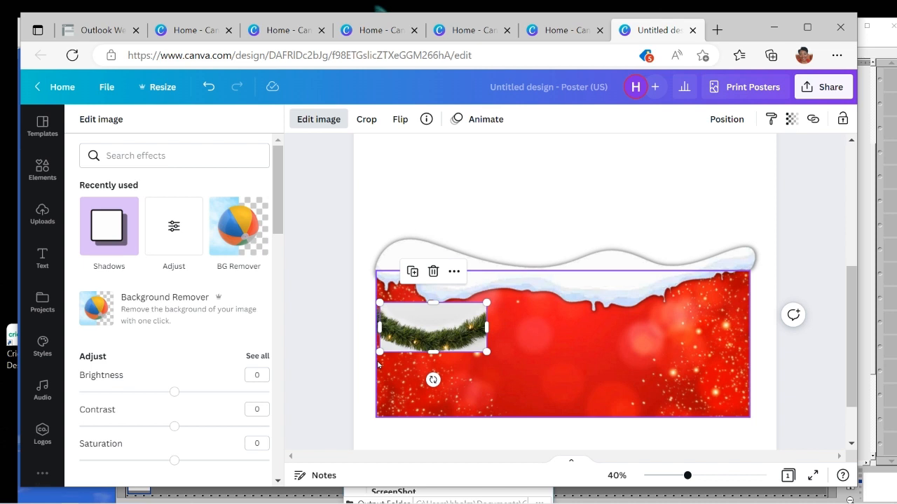
click(344, 324)
click(403, 335)
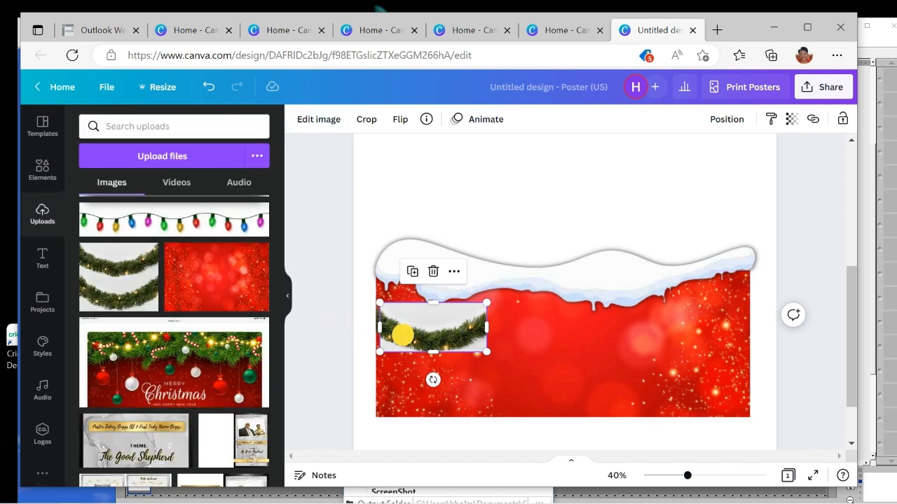
drag(402, 335, 527, 334)
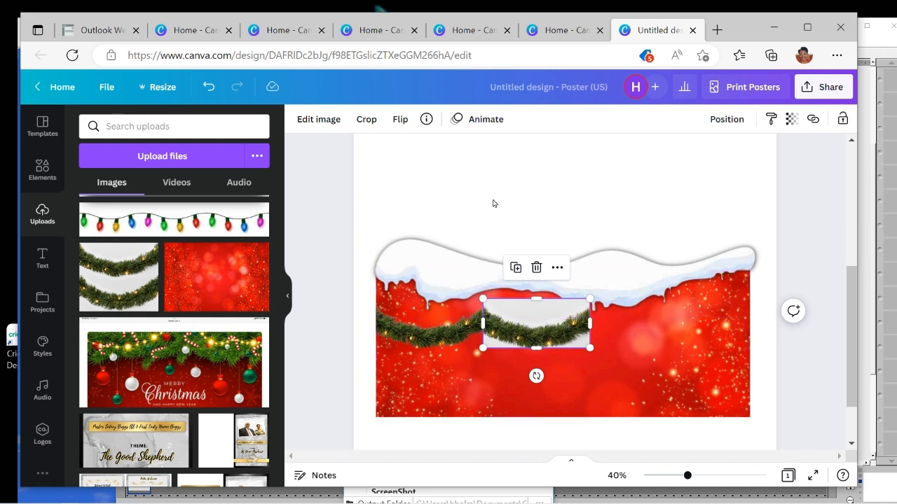
click(319, 119)
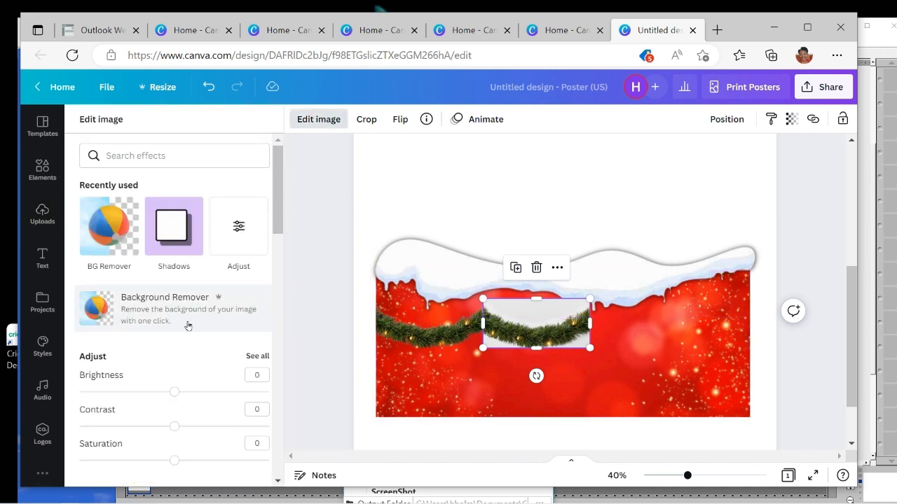
click(149, 309)
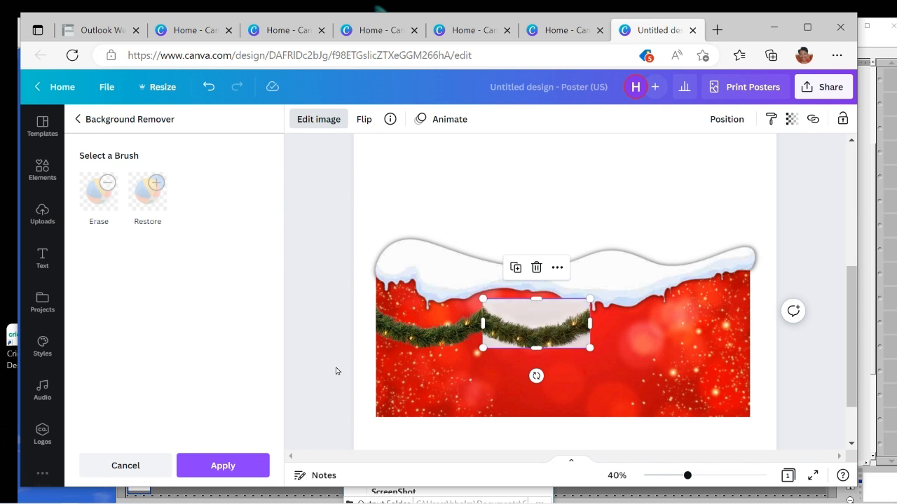
click(313, 357)
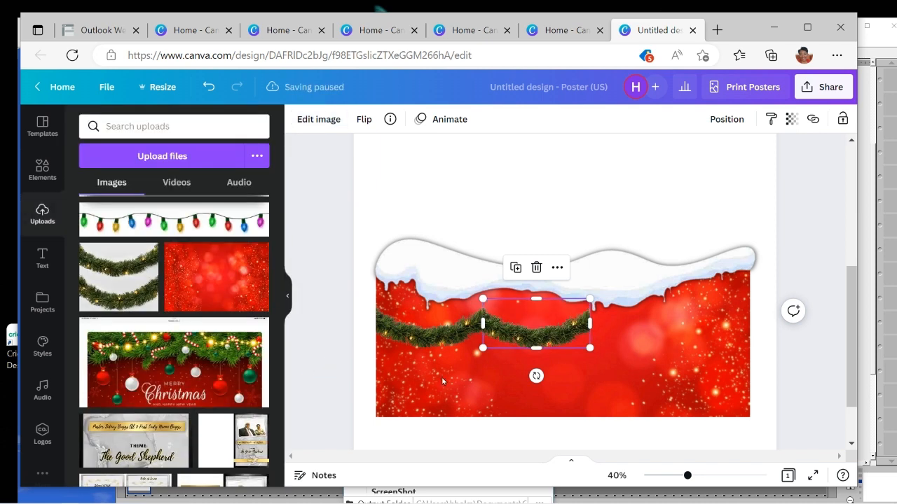
Step: Duplicate the garland twice more to extend the row to four pieces across the red rectangle
click(514, 267)
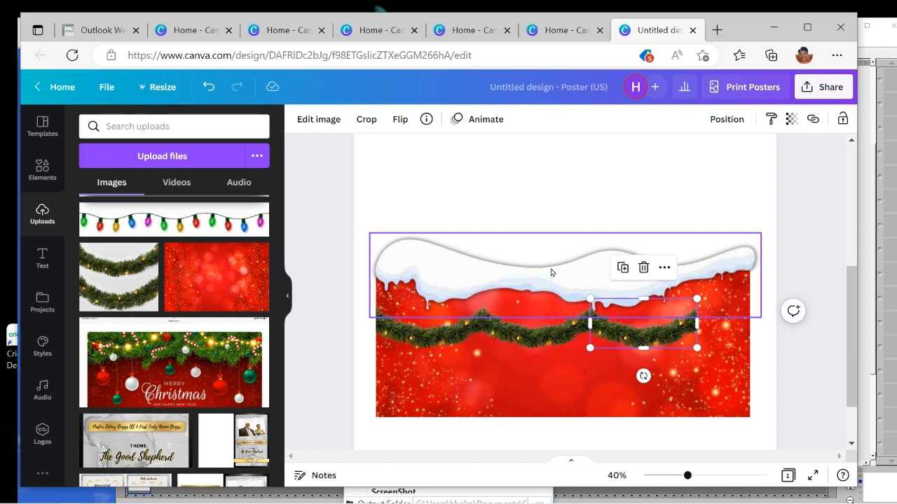
click(622, 267)
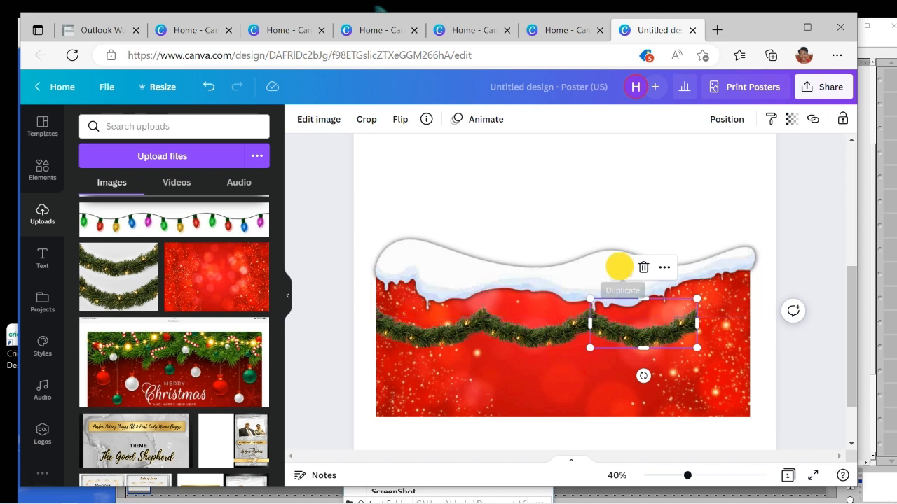
click(761, 426)
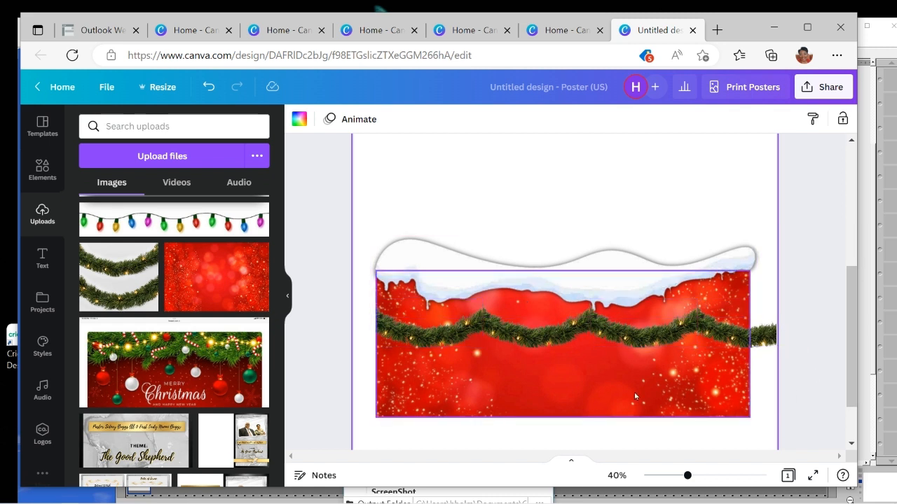
Step: Move the red rectangle up off the garlands, then scale all four garlands down to nearly its width and group them
click(567, 398)
drag(584, 403, 584, 250)
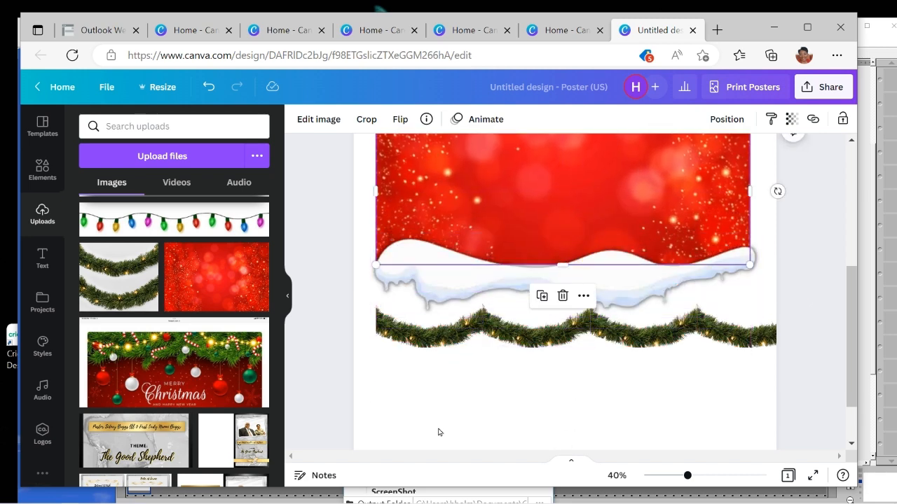
drag(367, 363, 786, 344)
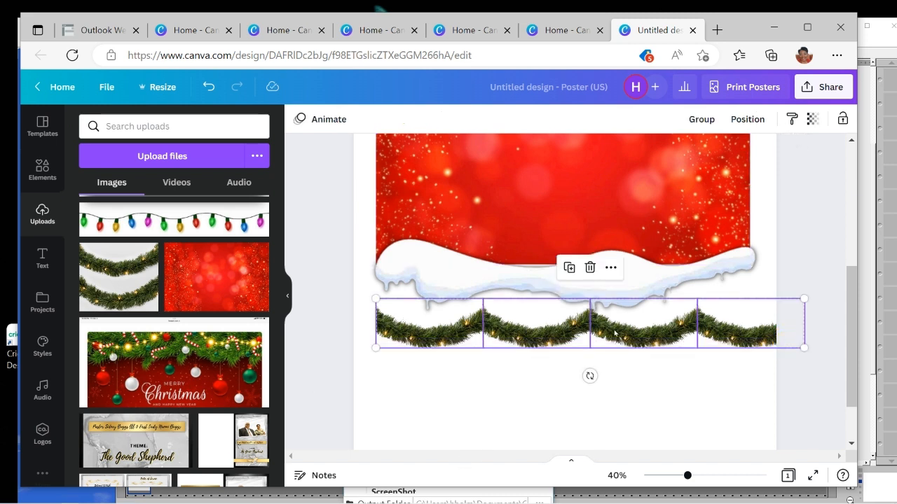
drag(804, 296, 741, 323)
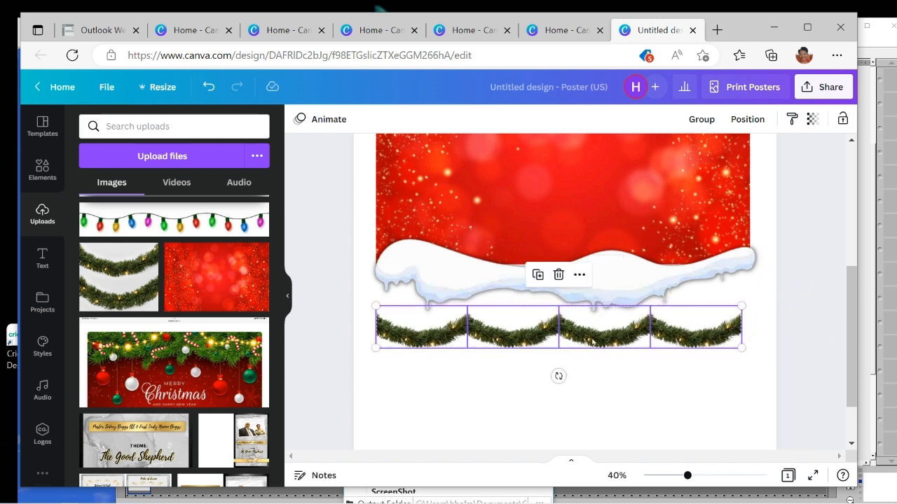
click(701, 119)
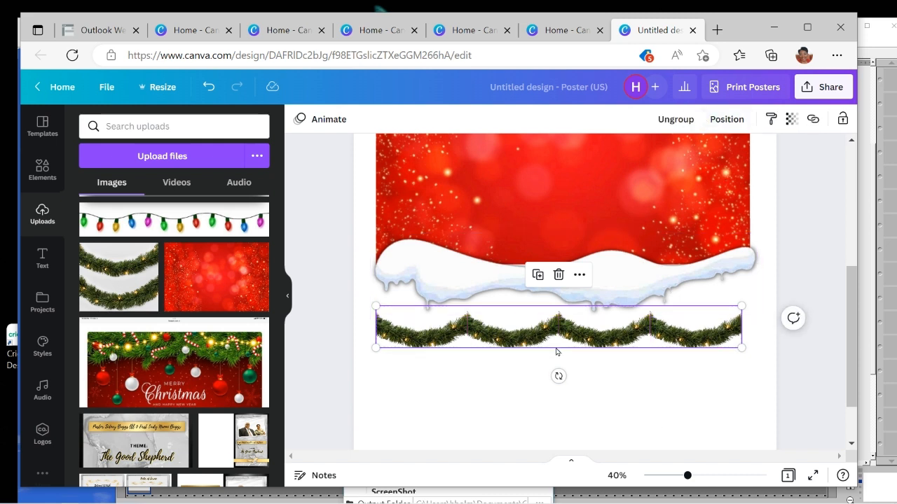
Step: Move the grouped garland down to the rectangle's lower edge area and return the red rectangle to its place beneath the snow strip
drag(555, 340, 550, 414)
click(601, 175)
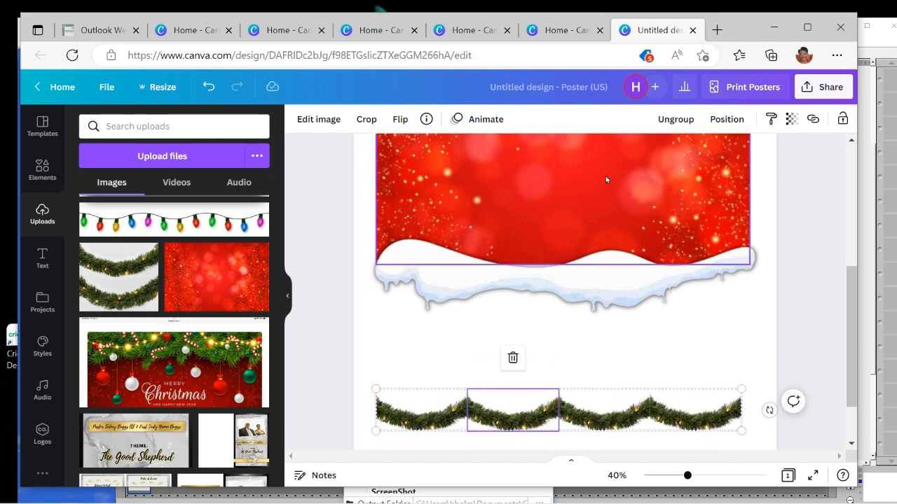
drag(596, 173, 588, 314)
click(782, 350)
scroll(795, 374, up, 2)
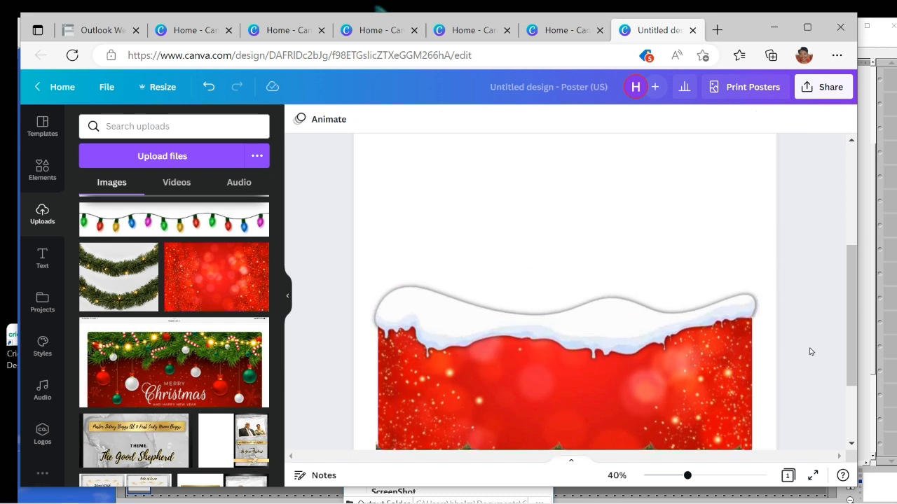
drag(687, 476, 735, 456)
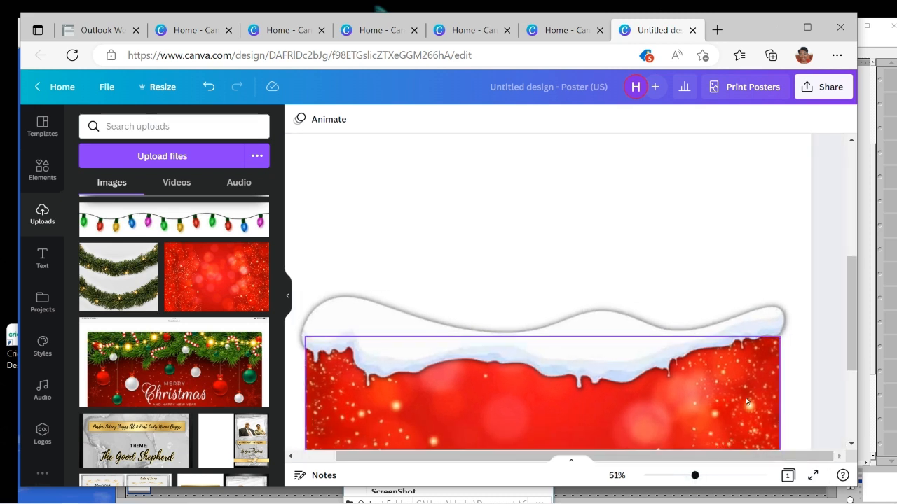
Step: Nudge the snow strip down over the red rectangle, then raise the grouped garland just beneath it and scale it to the rectangle's full width
click(630, 339)
drag(623, 342, 623, 347)
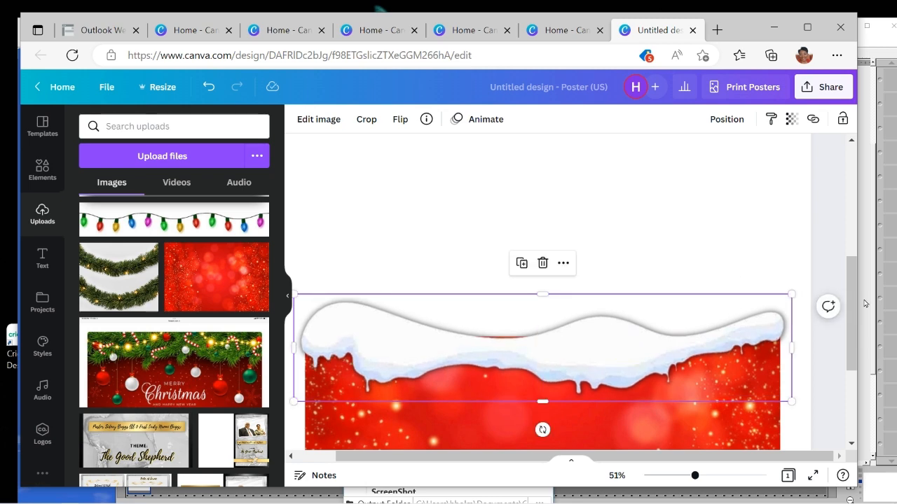
drag(850, 274, 850, 344)
drag(540, 343, 557, 229)
drag(768, 185, 780, 176)
drag(592, 227, 593, 223)
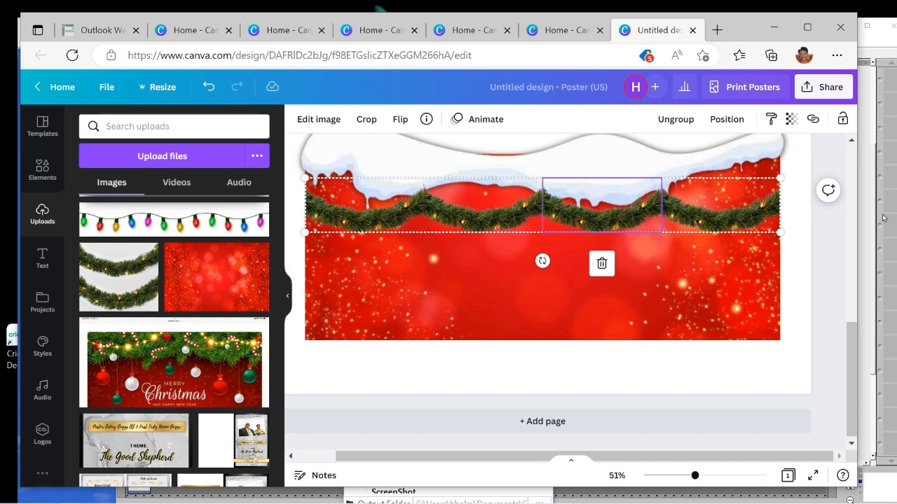
Step: Bring the snow strip forward so it overlaps the grouped garland
drag(855, 341, 855, 322)
click(585, 222)
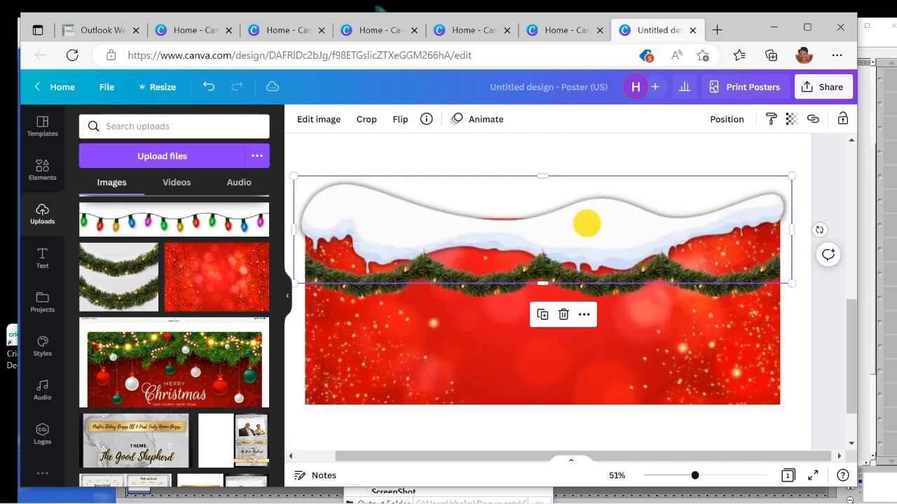
click(725, 121)
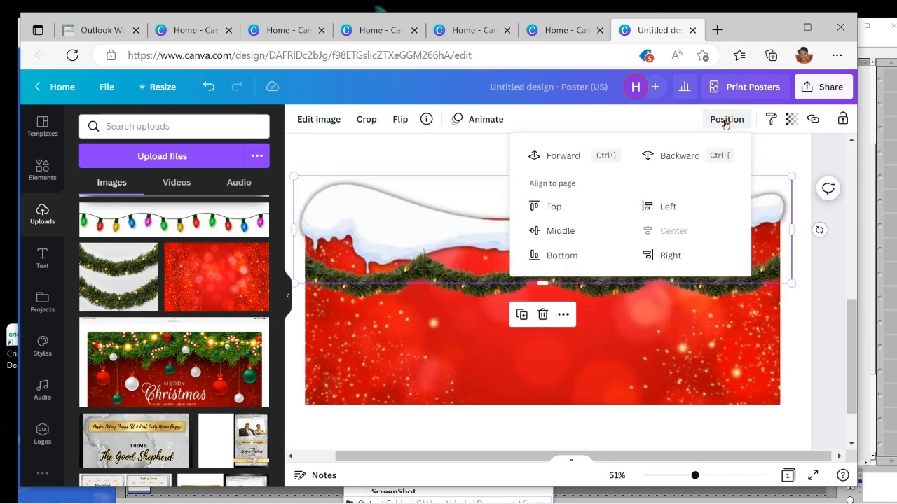
click(563, 155)
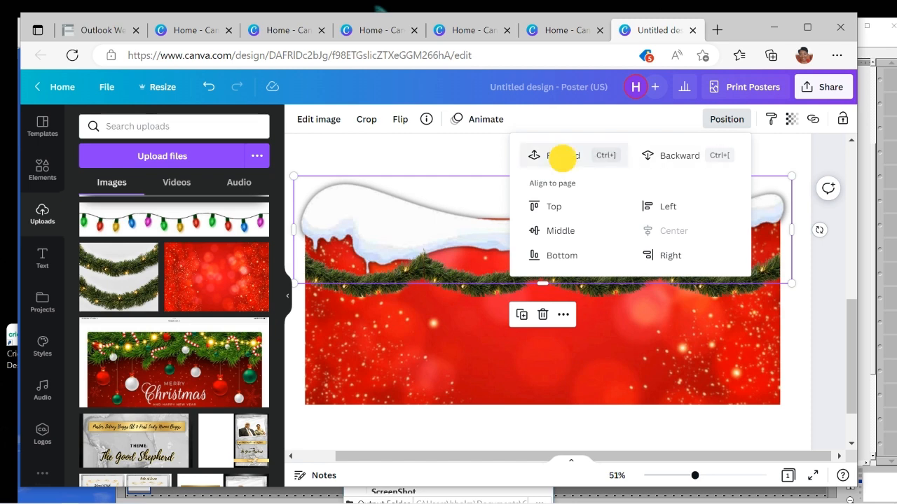
click(802, 316)
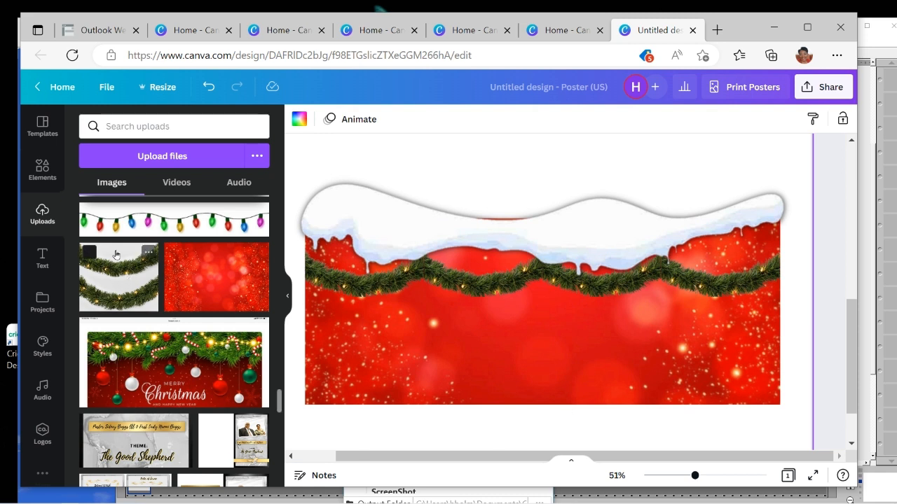
Step: Add the uploaded string of coloured Christmas lights and place it on the red rectangle over the garland
click(142, 222)
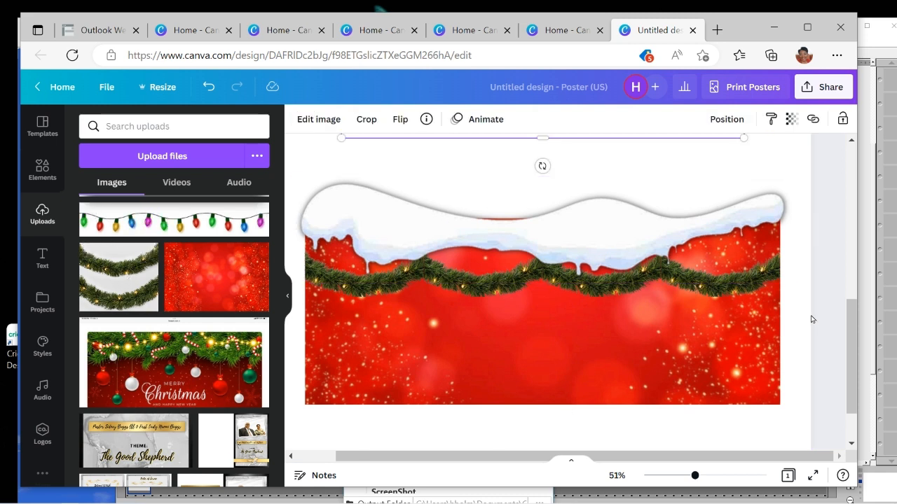
drag(849, 358, 850, 341)
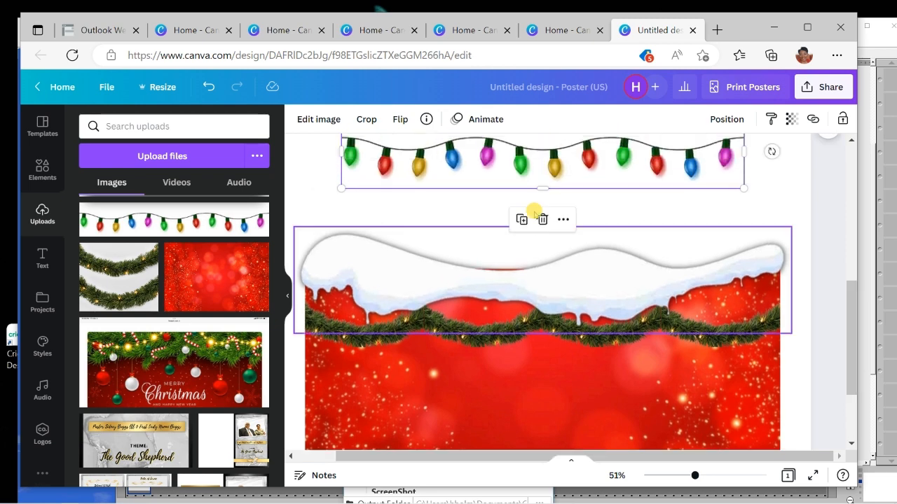
drag(535, 164, 534, 362)
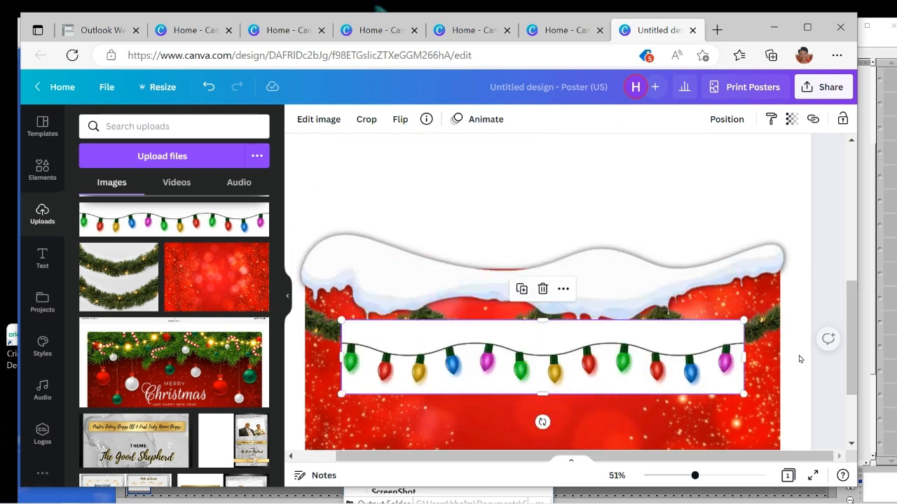
drag(851, 314, 856, 340)
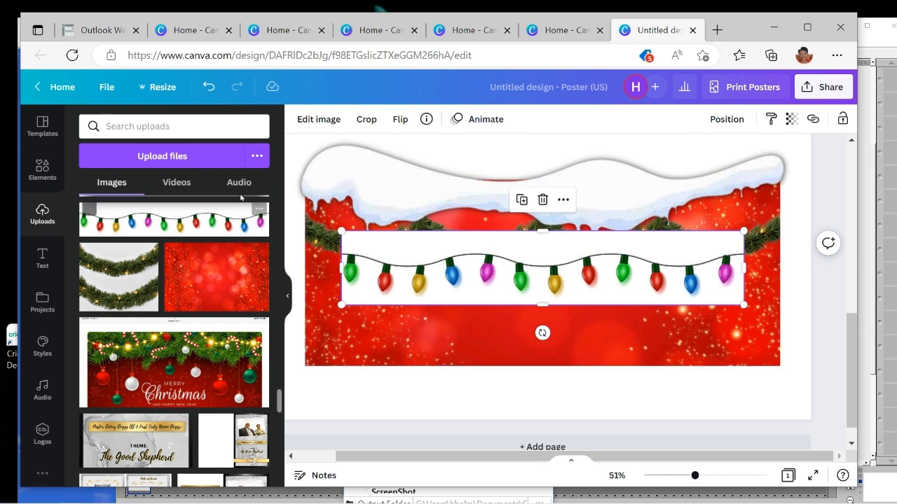
Step: Remove the string lights' background, then stretch them to the red rectangle's full width and raise them onto the garland
click(313, 120)
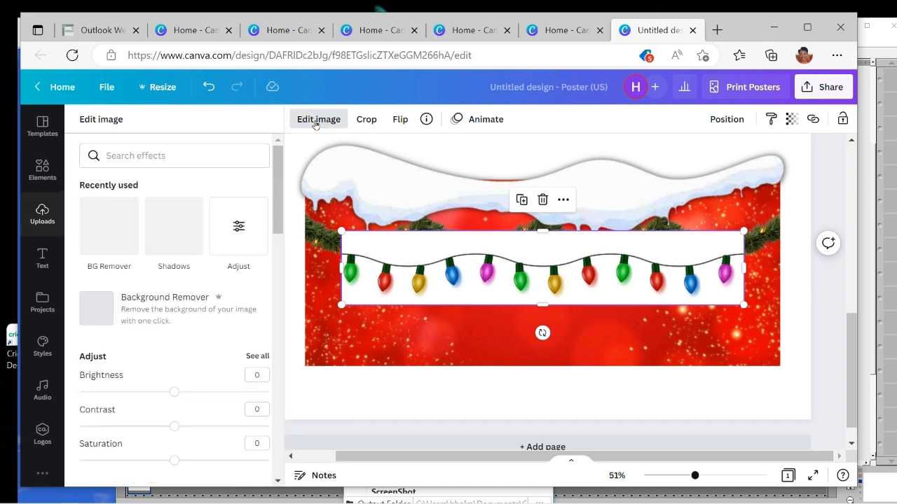
click(114, 310)
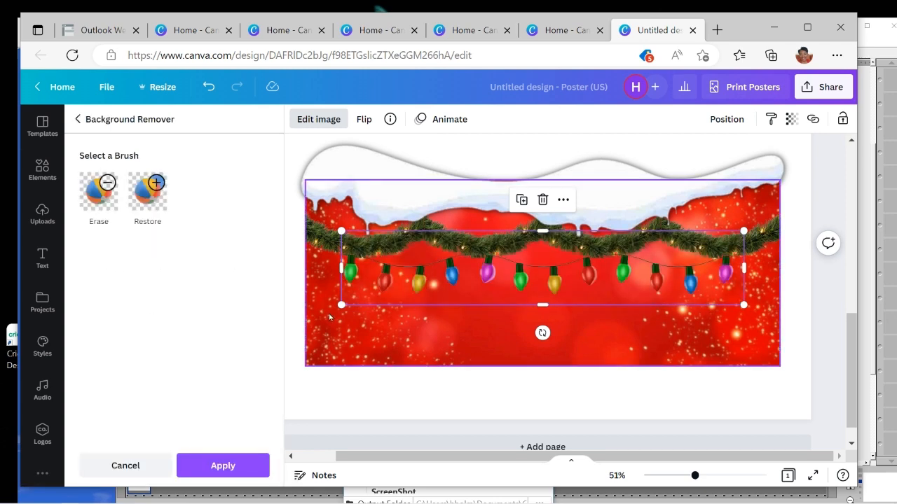
drag(333, 308, 306, 316)
drag(744, 231, 776, 223)
drag(560, 286, 560, 267)
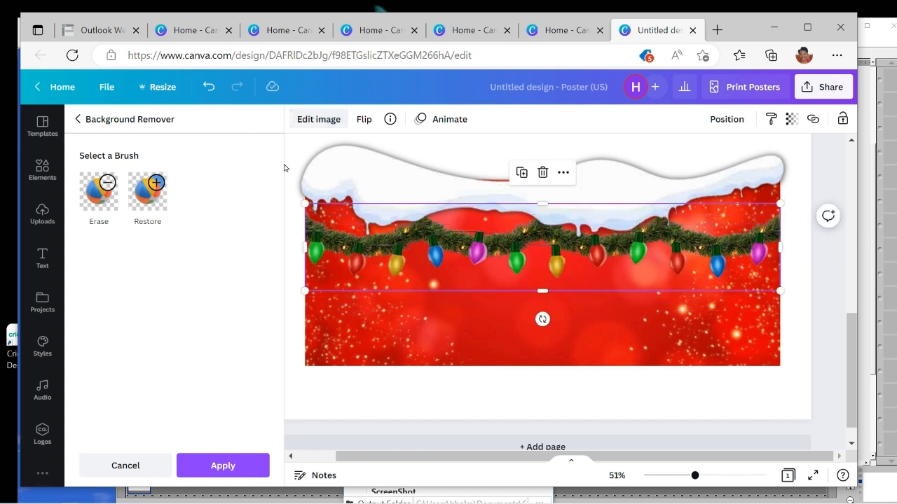
click(295, 414)
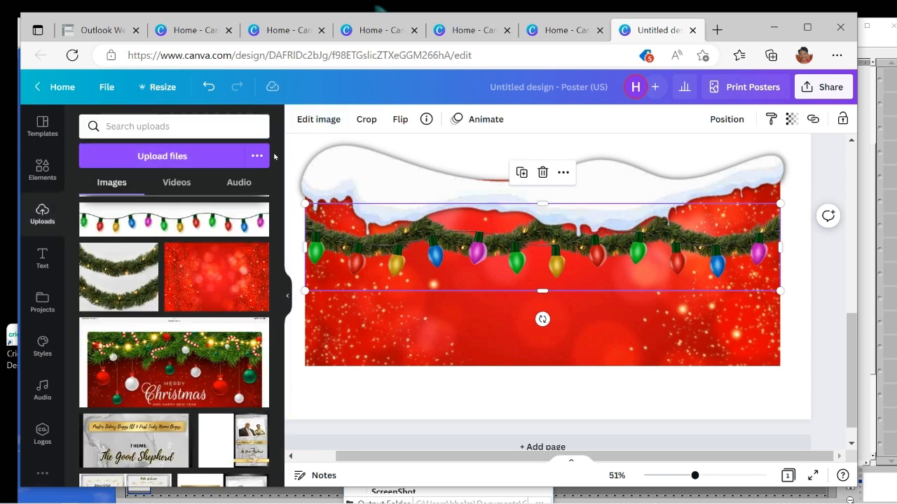
Step: Raise the string lights' brightness to 48
click(314, 121)
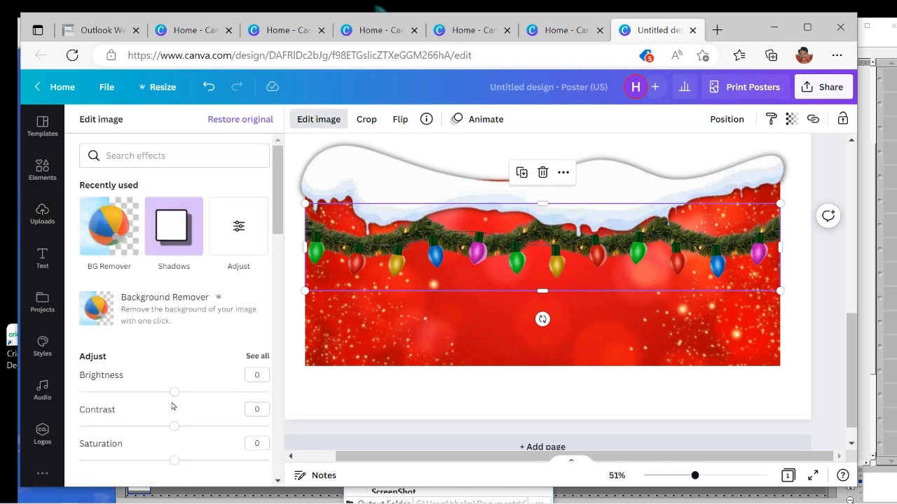
click(174, 393)
drag(174, 394, 230, 388)
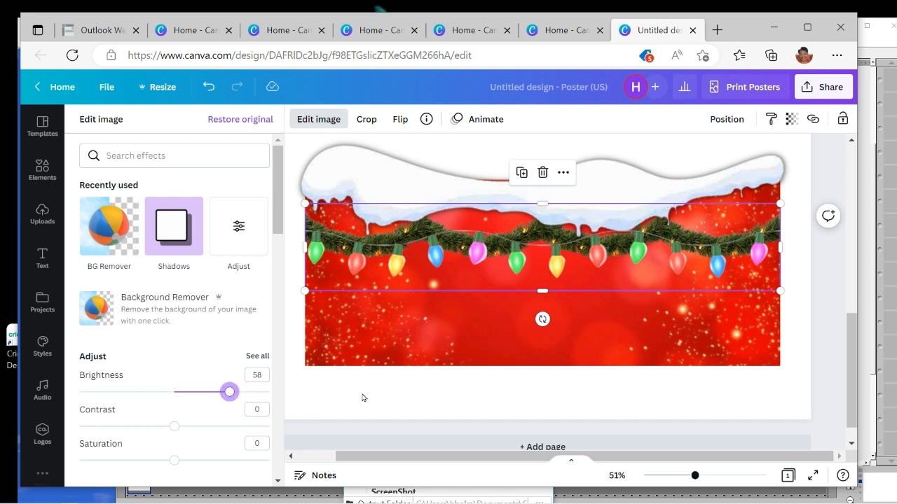
drag(229, 391, 219, 392)
key(Escape)
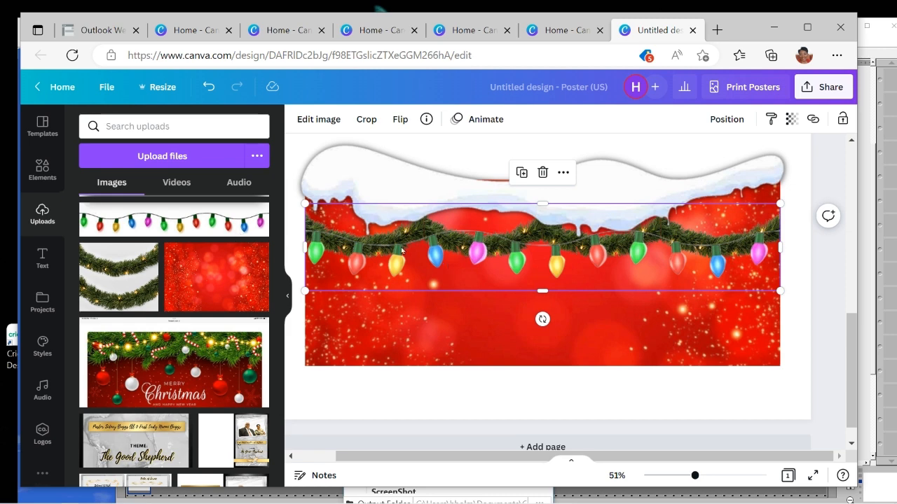
Step: Add a Glow shadow effect to the string lights
click(309, 121)
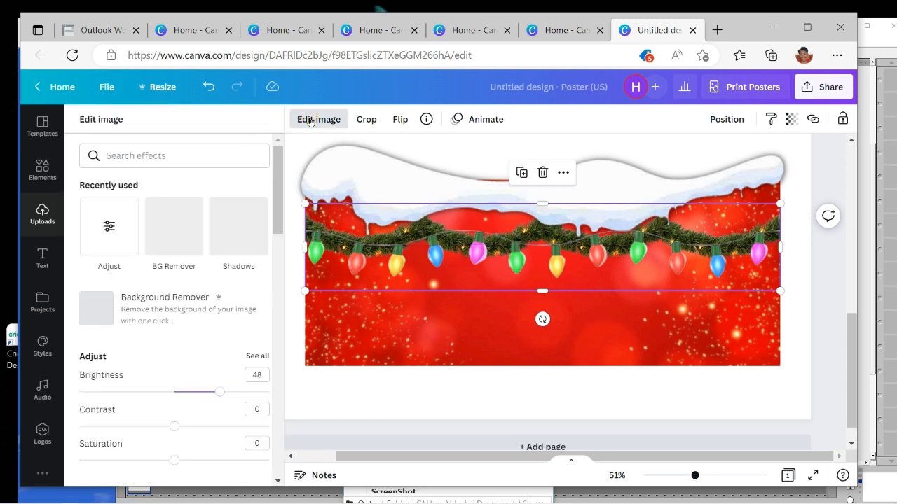
click(233, 235)
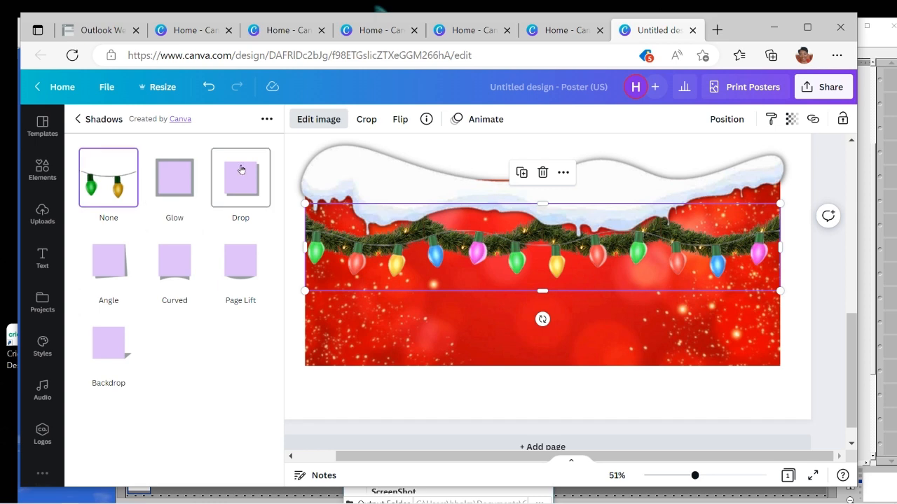
click(177, 188)
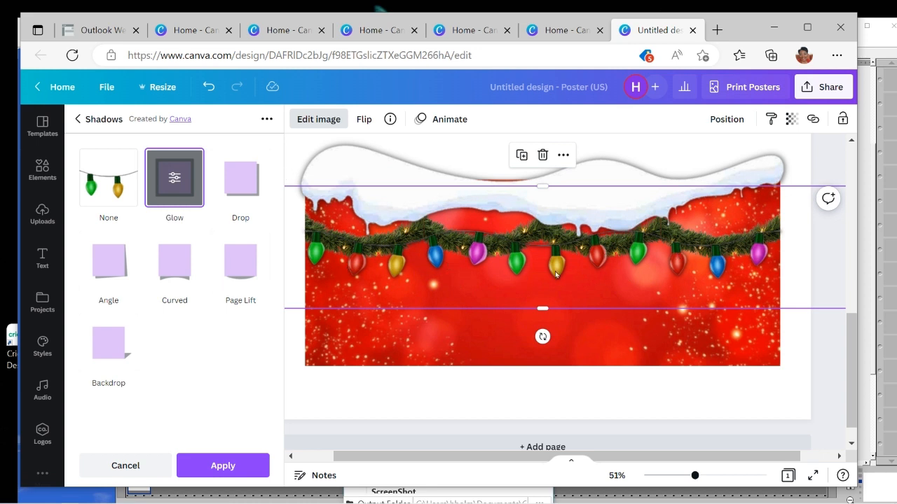
Step: Set the string lights' glow to transparency 44 and blur 6, and apply the effect
click(172, 181)
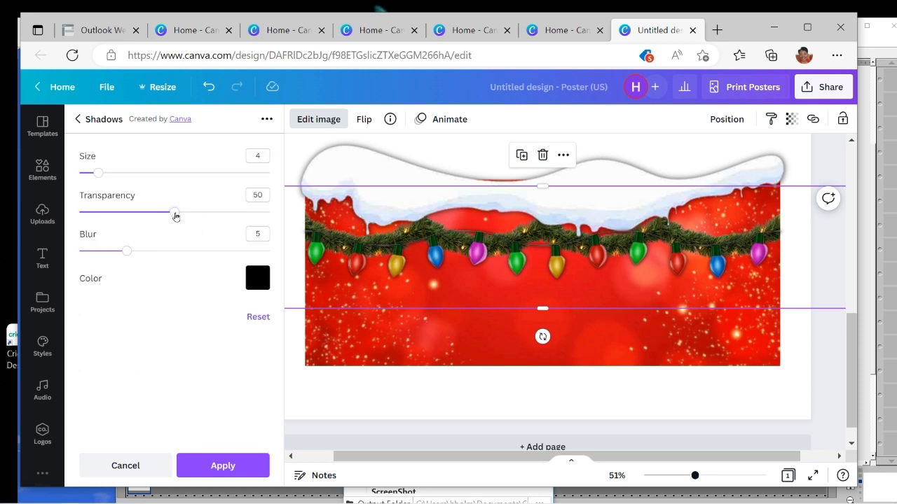
click(263, 155)
click(174, 211)
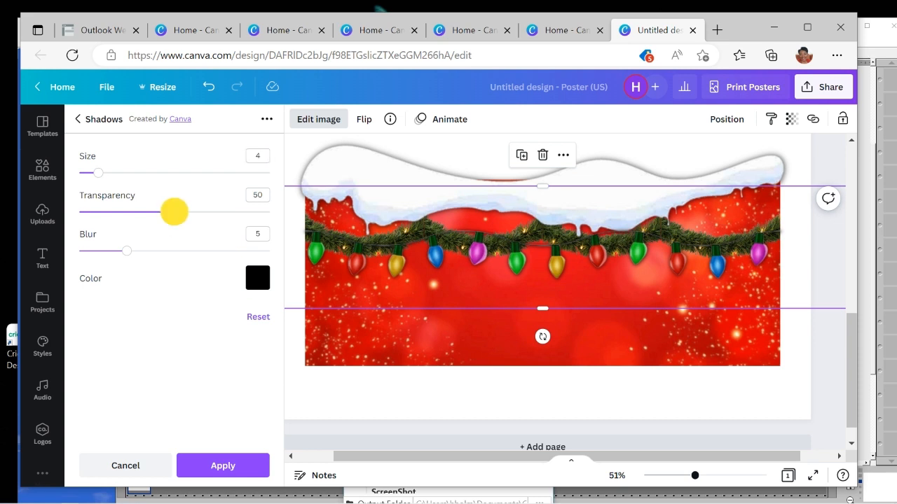
drag(173, 211, 319, 228)
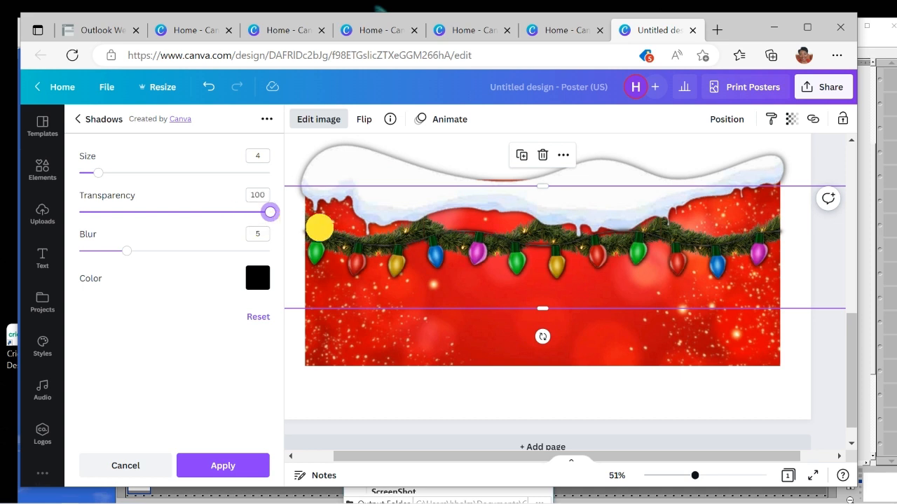
drag(319, 227, 129, 257)
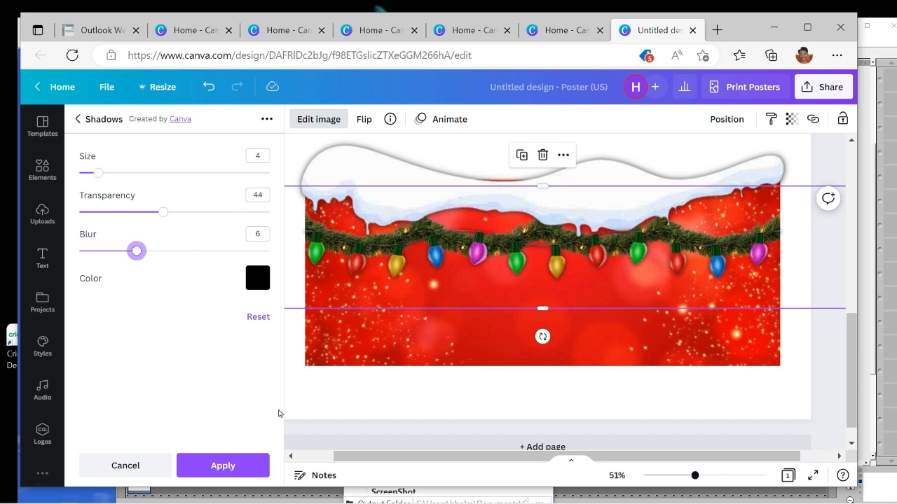
click(234, 470)
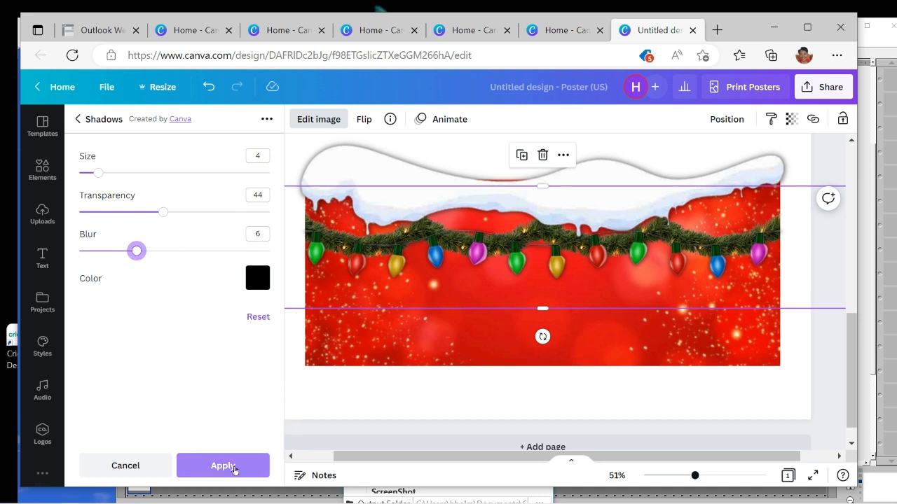
click(234, 468)
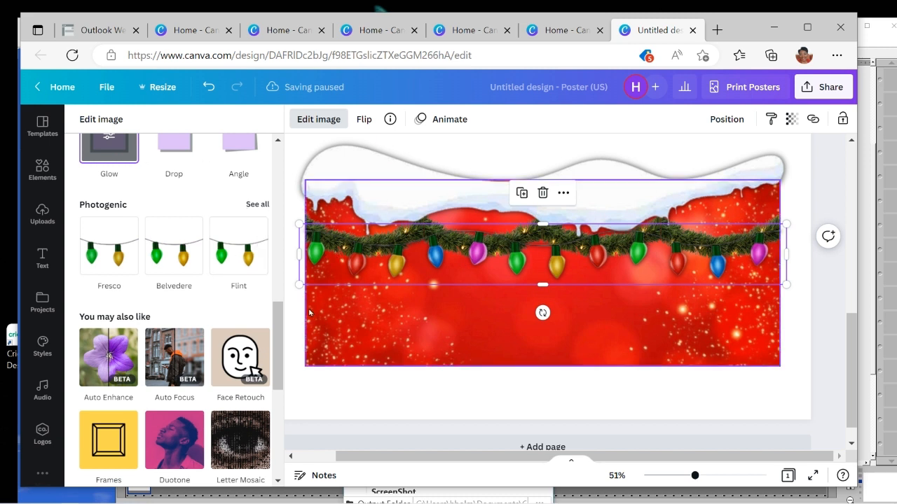
Step: Shrink the string lights slightly from both ends so they match the red rectangle's width
drag(298, 285, 304, 283)
mouse_move(787, 286)
mouse_down()
mouse_move(775, 285)
mouse_move(784, 284)
mouse_up()
click(463, 354)
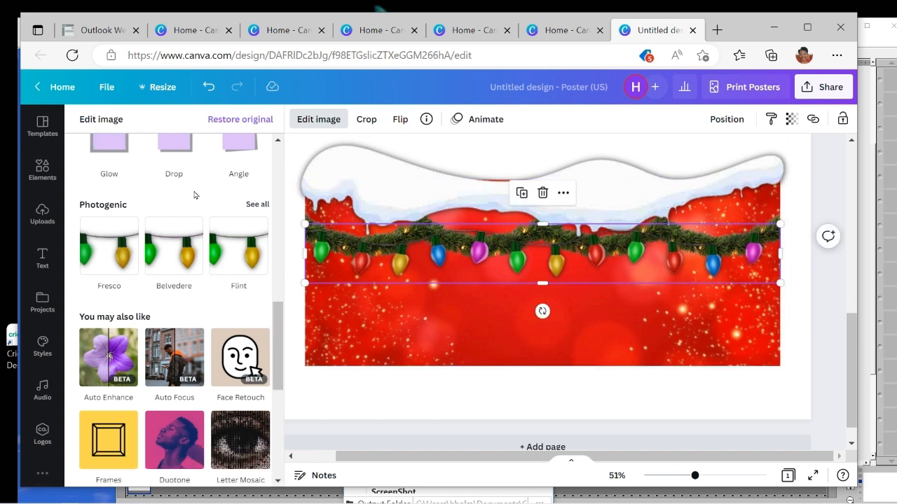
click(300, 398)
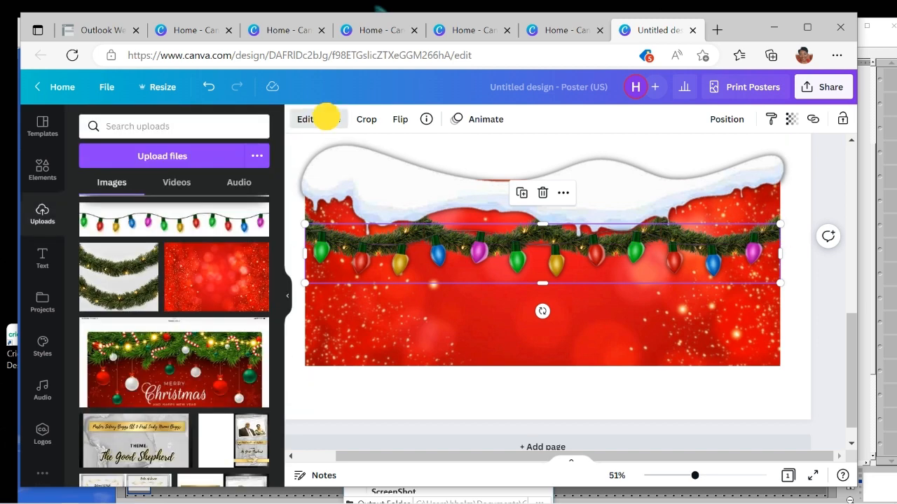
Step: Brighten the glowing string lights by raising their image brightness, and deselect them
click(321, 120)
drag(175, 394, 226, 393)
click(307, 394)
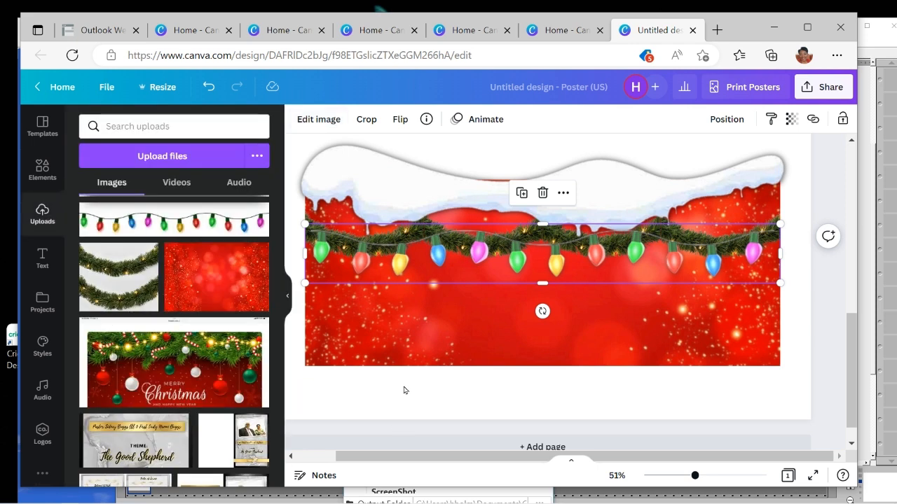
click(420, 385)
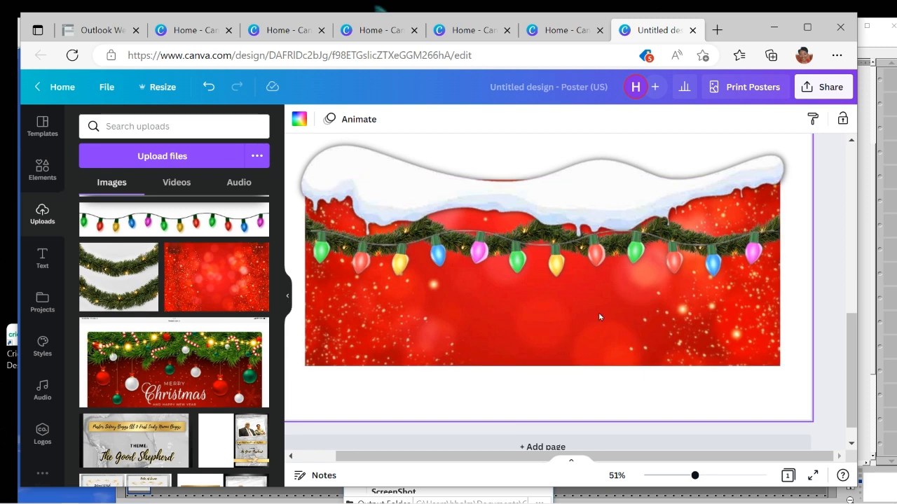
Step: Add the "Wild SALE" font combination and move it onto the red rectangle below the string lights
click(42, 258)
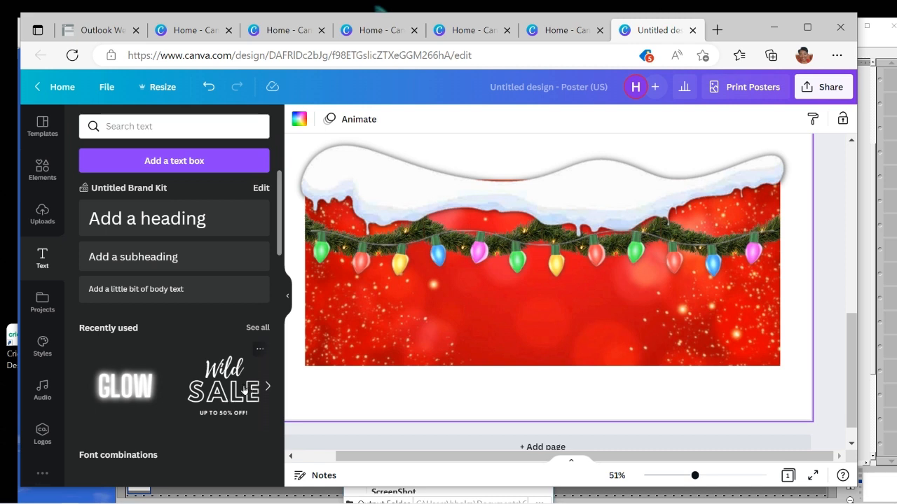
click(223, 393)
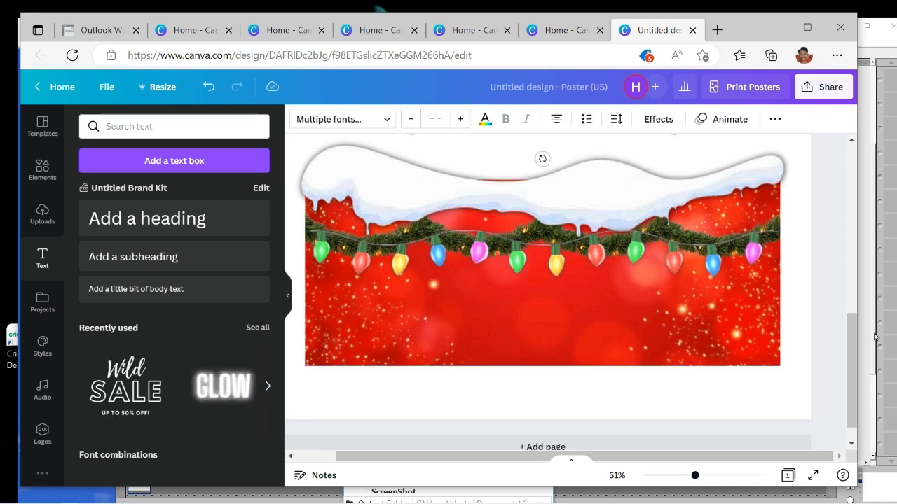
click(849, 343)
drag(849, 343, 851, 290)
click(549, 291)
drag(549, 291, 544, 437)
click(849, 295)
drag(848, 295, 851, 357)
drag(551, 240, 556, 322)
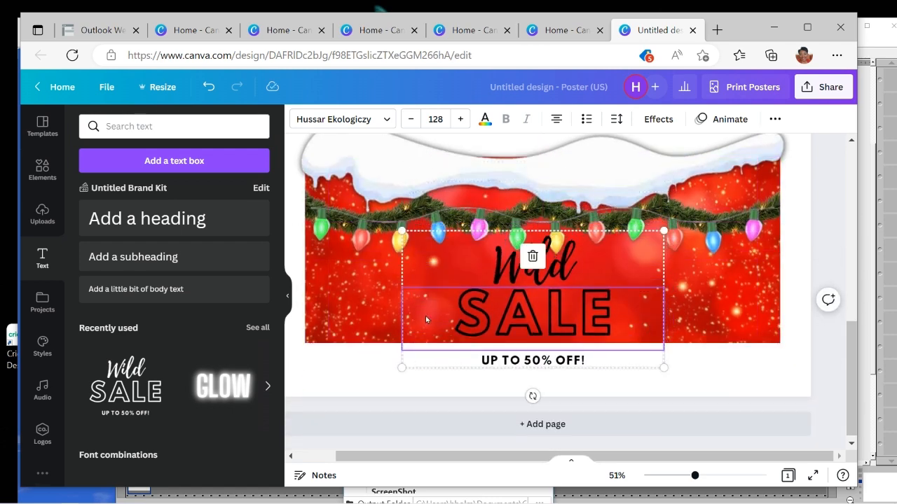
drag(524, 310, 515, 316)
click(502, 267)
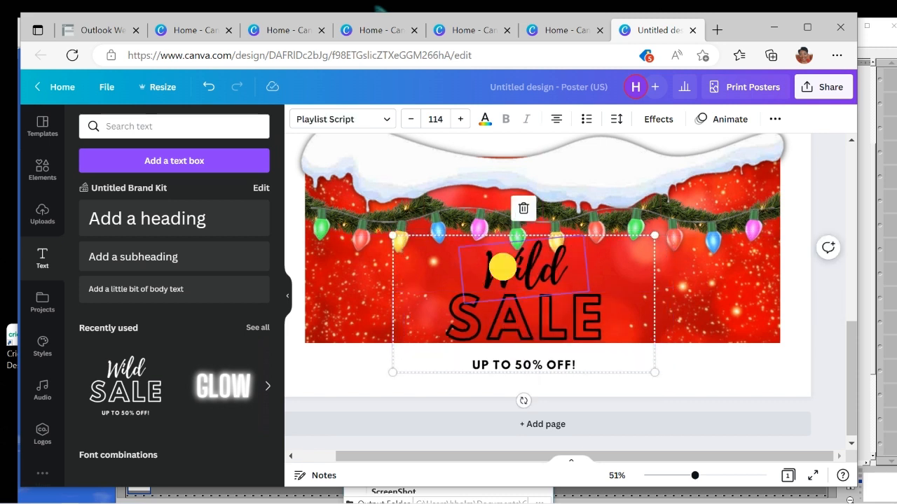
double_click(503, 267)
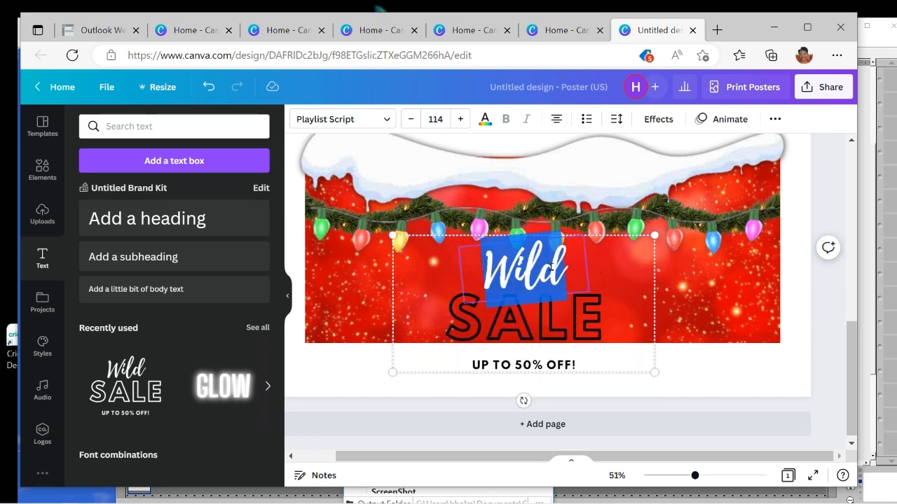
click(689, 372)
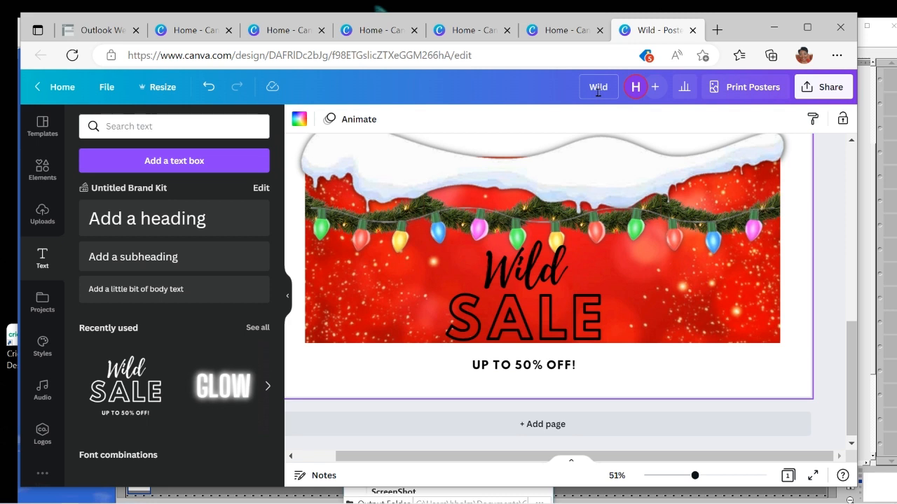
Step: Ungroup the "Wild SALE" font combination into separate text elements and deselect them
click(554, 319)
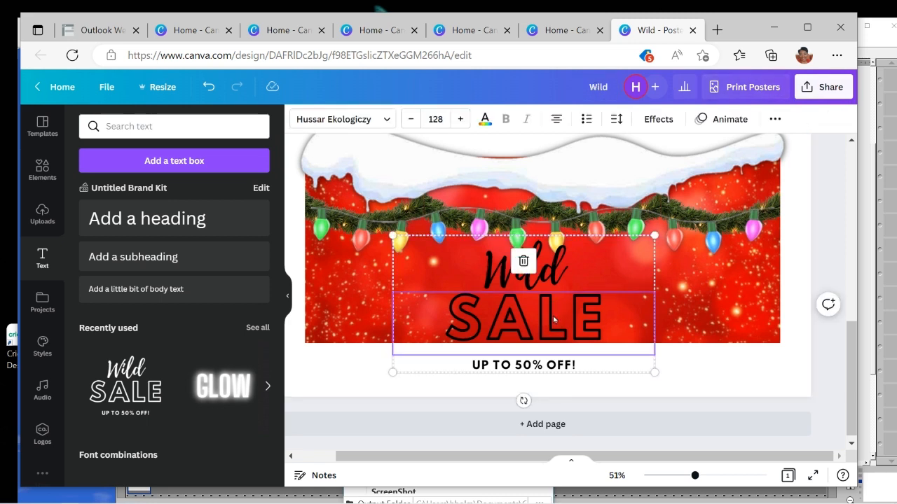
click(775, 119)
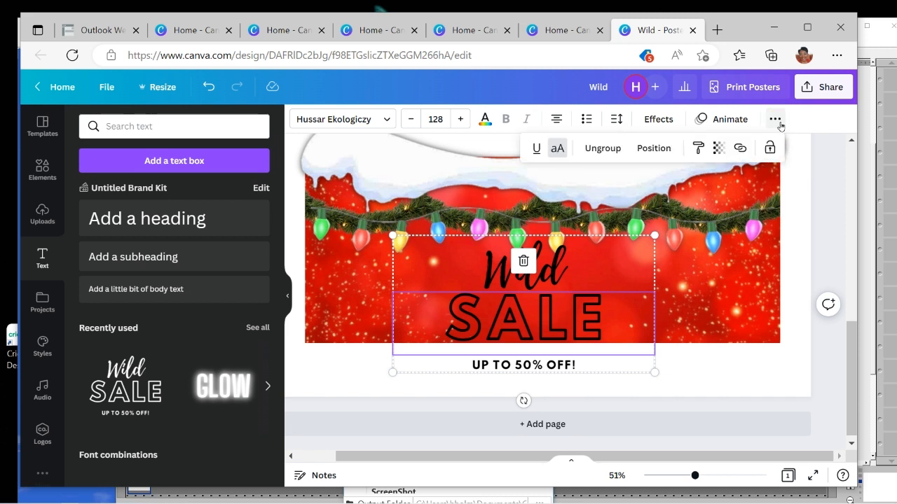
click(601, 149)
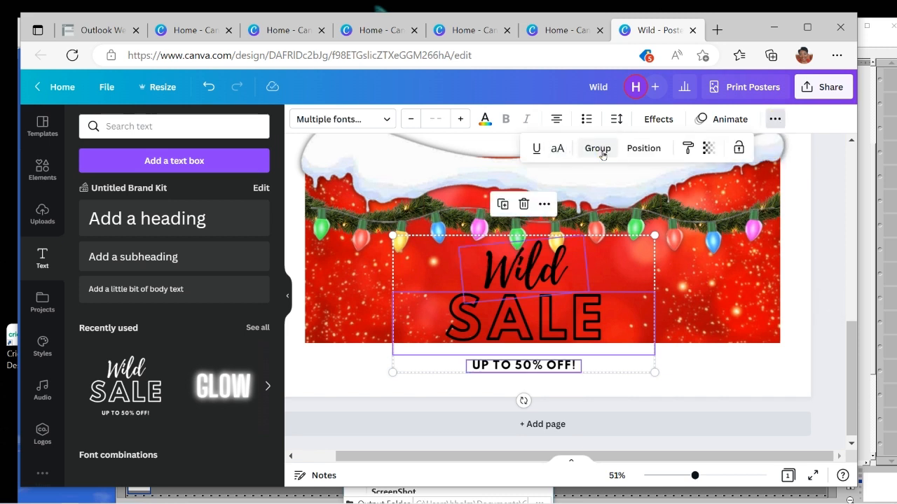
click(708, 371)
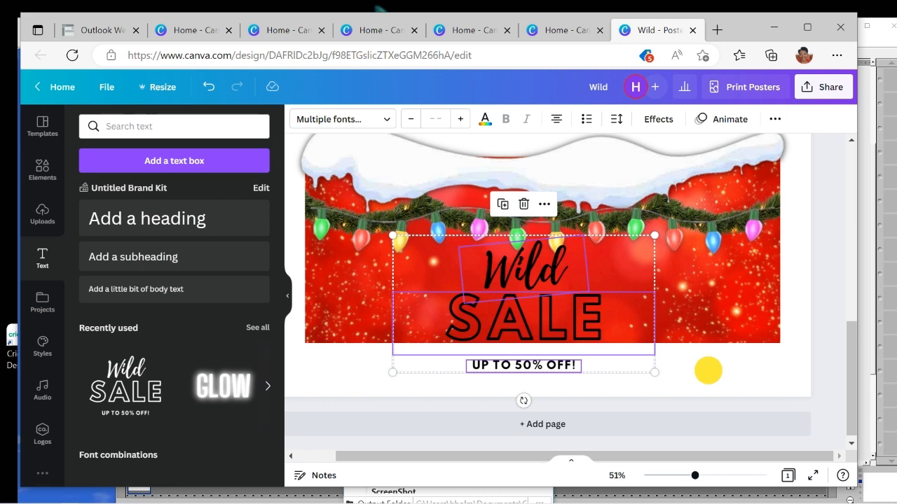
click(708, 369)
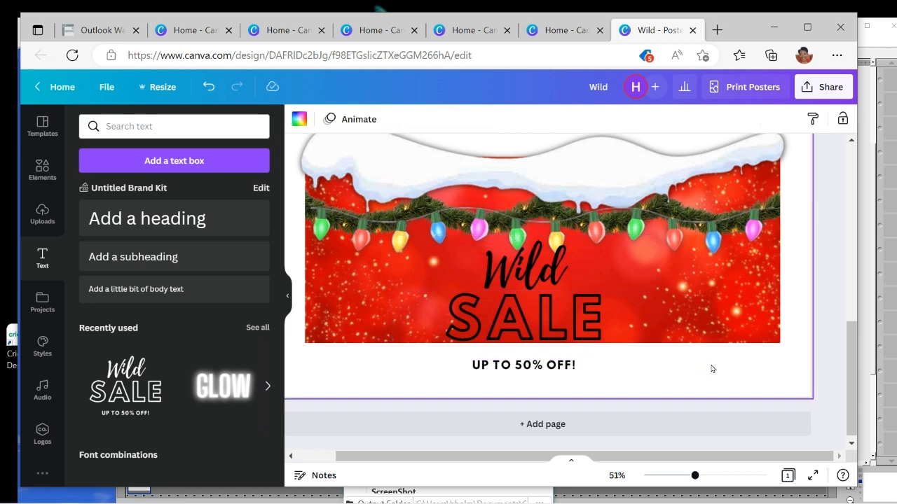
Step: Delete the "UP TO 50% OFF!" and "SALE" text elements
click(516, 366)
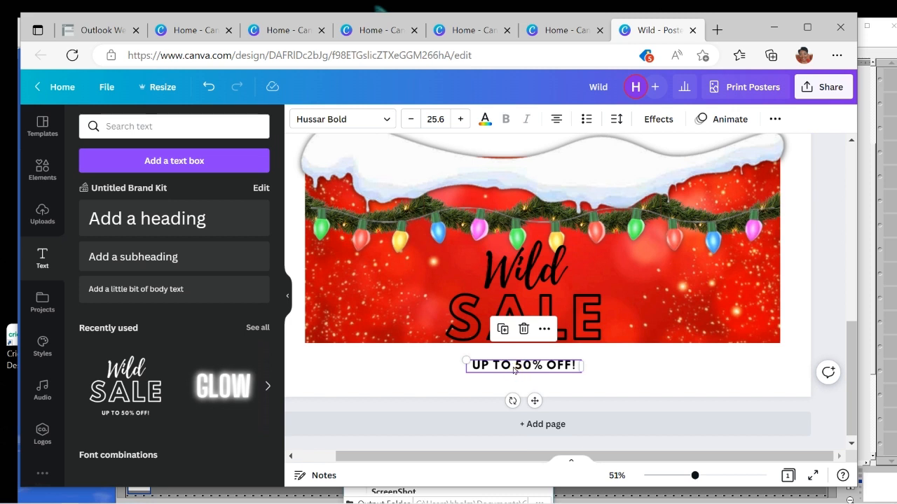
click(523, 329)
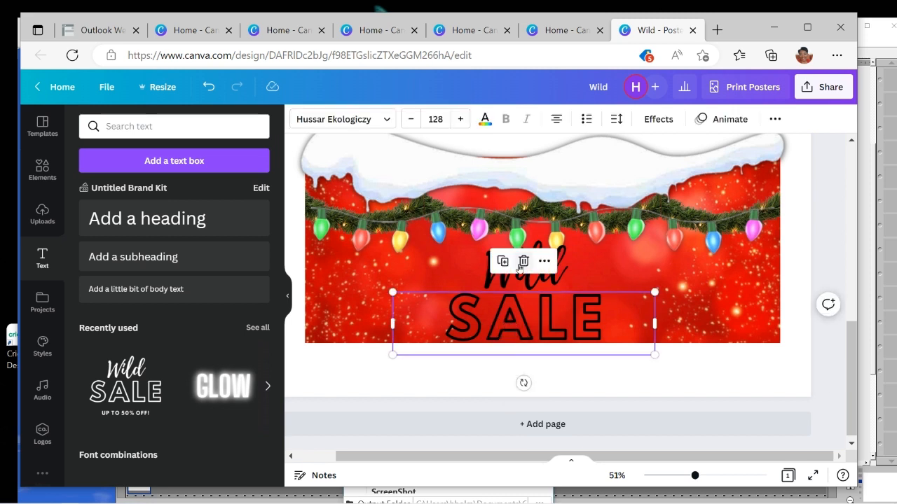
click(522, 261)
Step: Rotate the tilted "Wild" text until it is level
click(521, 272)
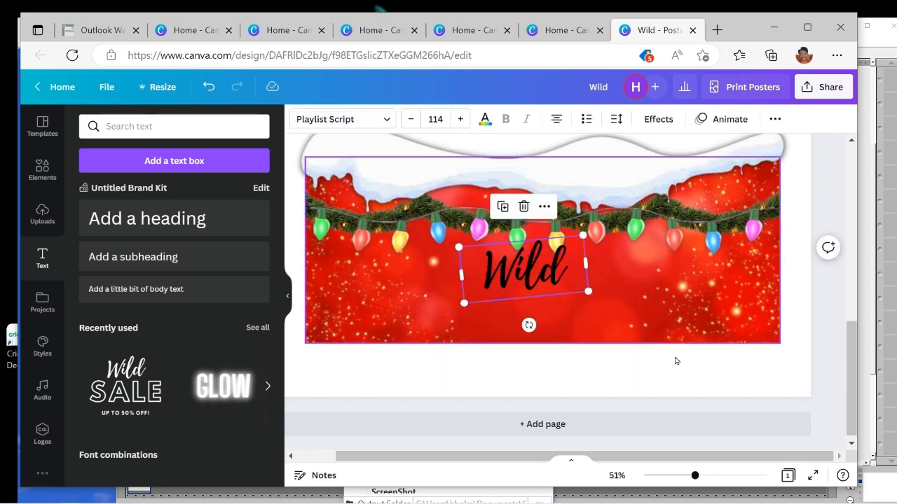
drag(528, 325, 521, 325)
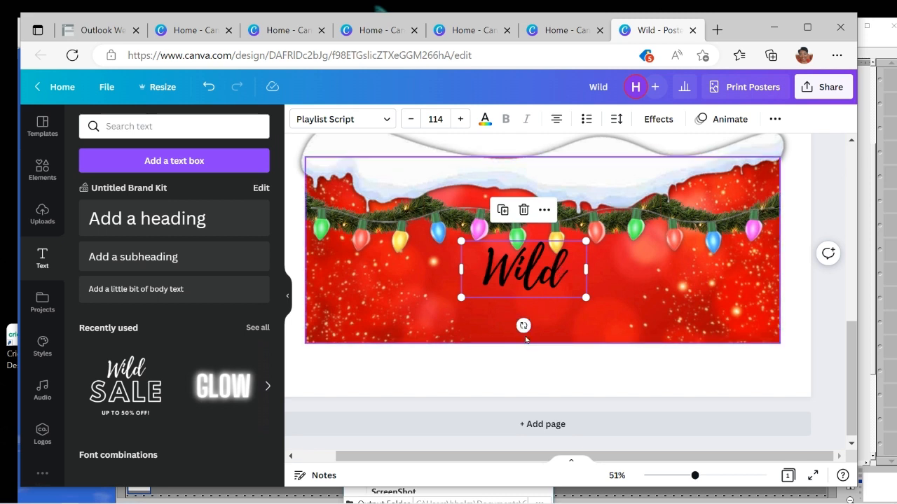
drag(522, 326, 521, 349)
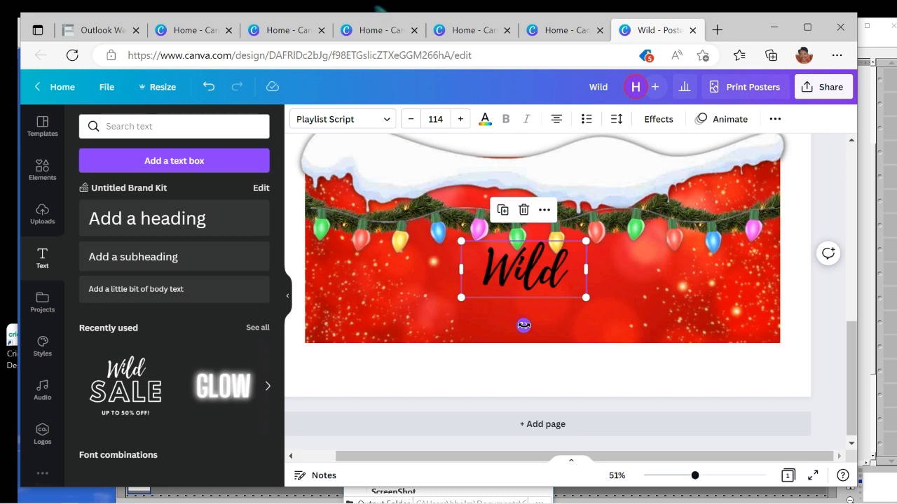
Step: Replace the "Wild" text with "Have A Very Merry Christmas"
double_click(515, 261)
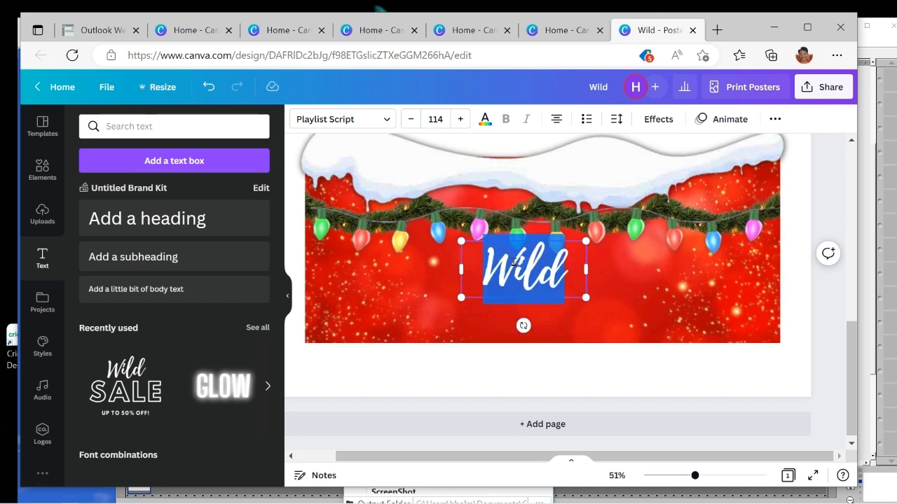
text(Ha)
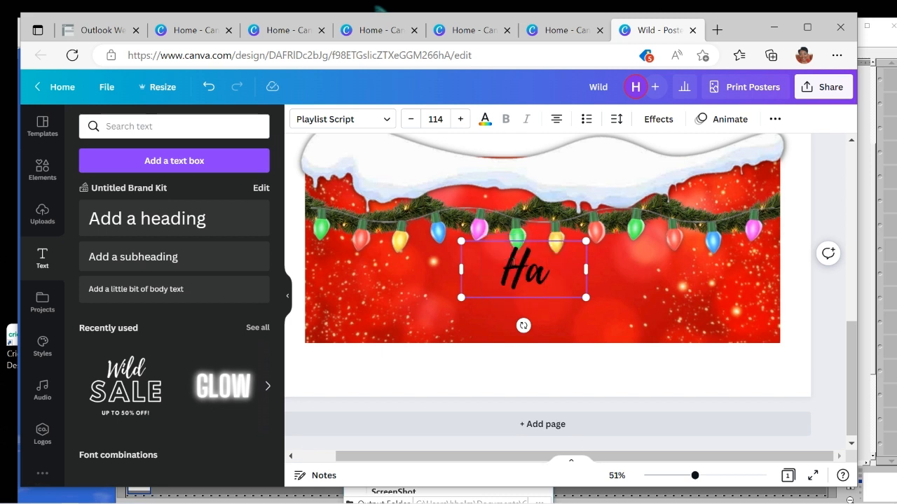
text(ve A)
key(Return)
text(Very Merry Ch)
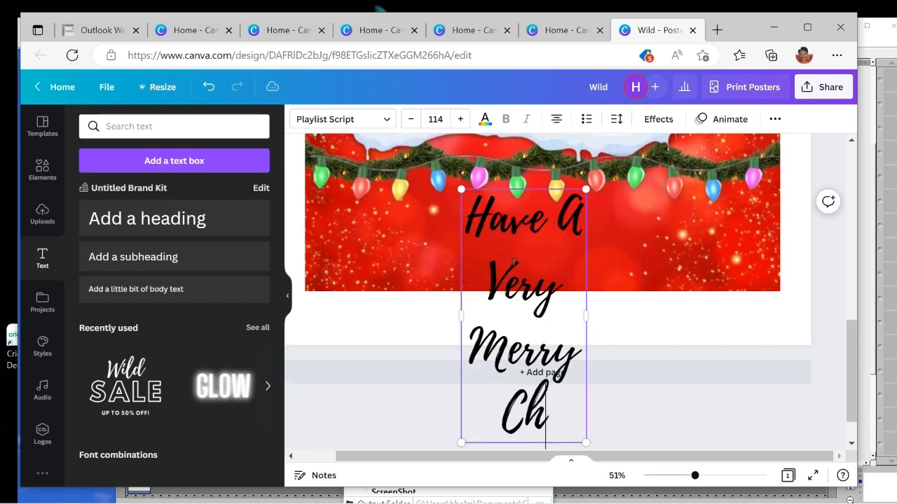
text(ristmad)
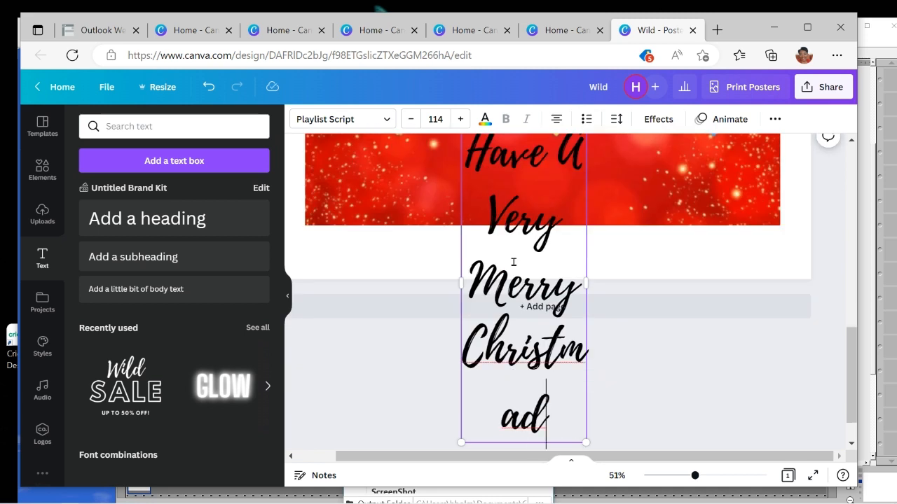
key(BackSpace)
text(s)
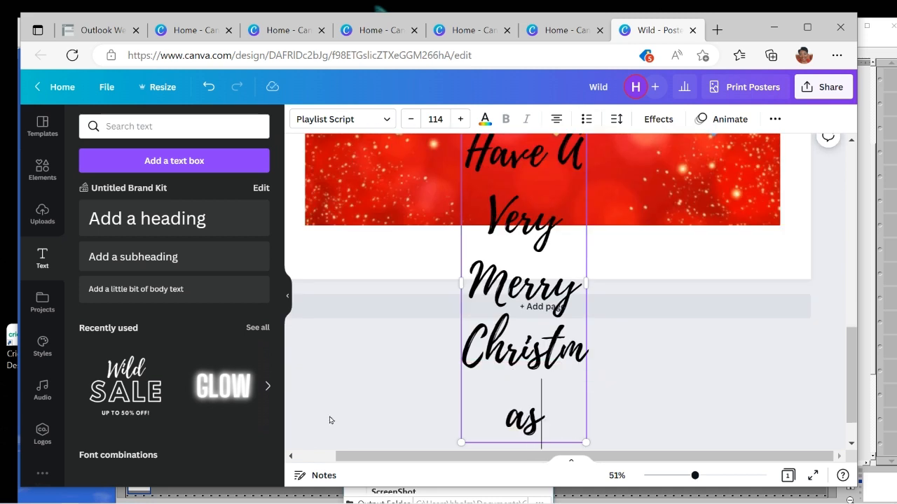
Step: Widen the greeting's text box until it fits on one line, and move it across the red rectangle
click(291, 299)
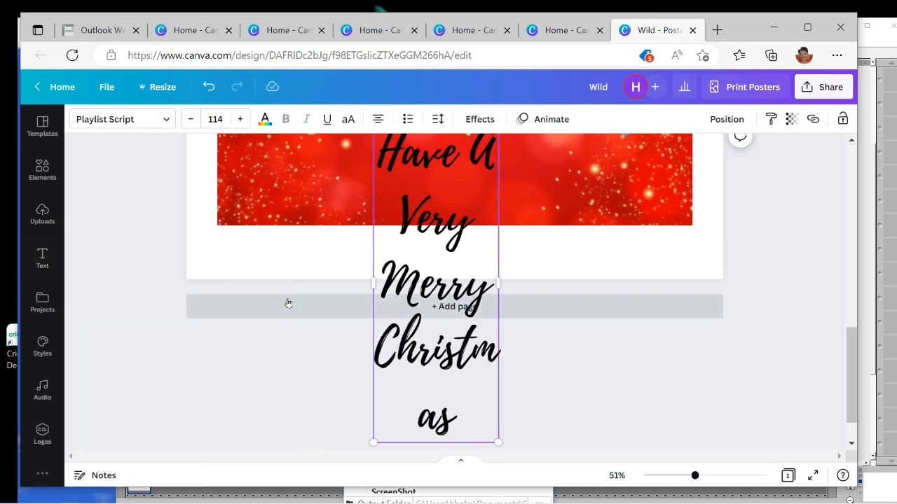
drag(846, 365, 848, 342)
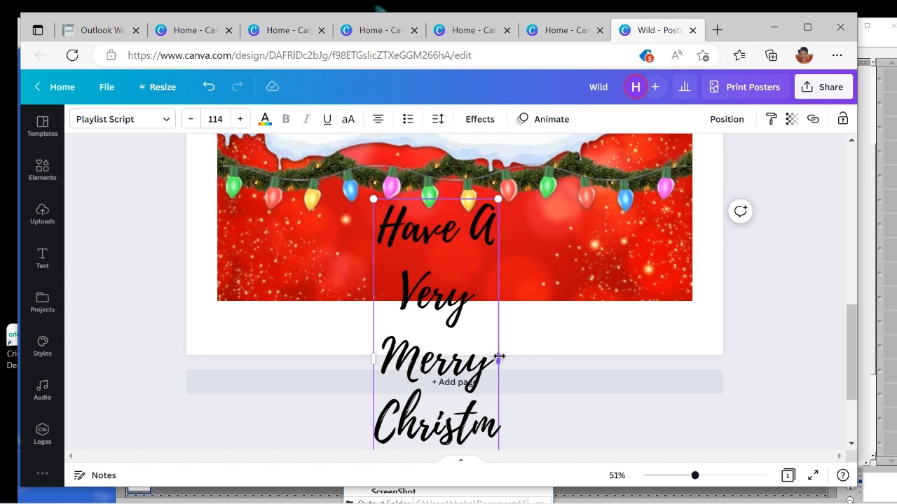
drag(498, 357, 600, 303)
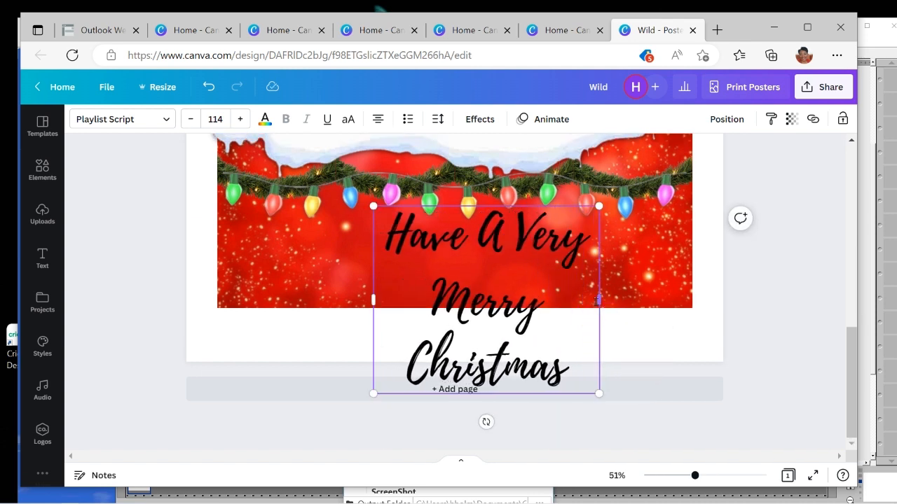
mouse_move(599, 300)
mouse_down()
mouse_move(665, 309)
mouse_move(819, 290)
mouse_move(849, 297)
mouse_up()
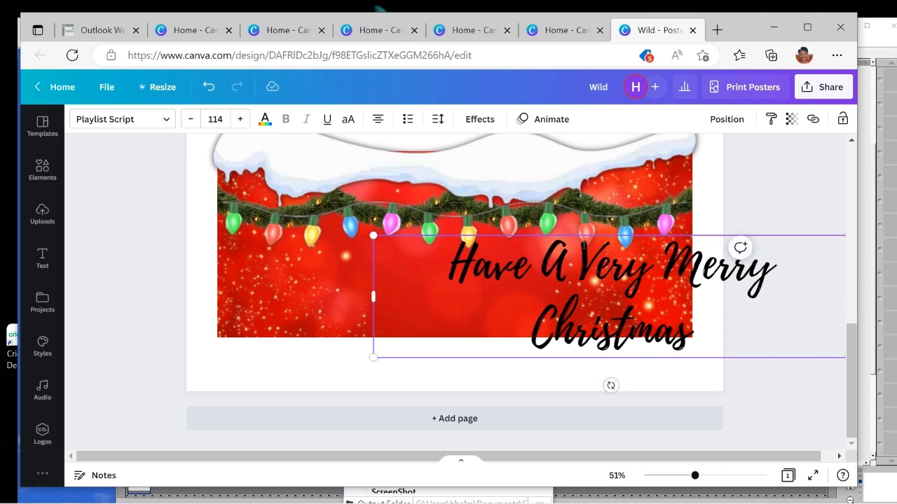
click(548, 382)
click(616, 265)
drag(628, 267, 449, 256)
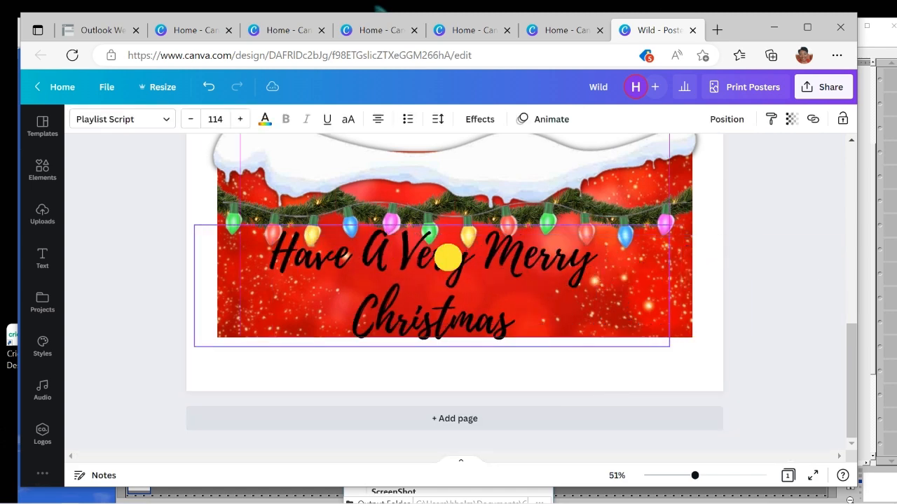
drag(670, 285, 722, 280)
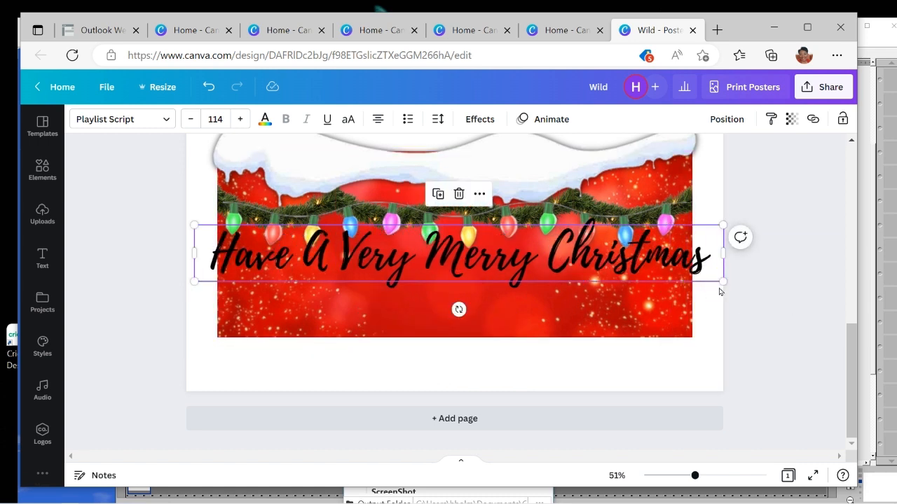
Step: Scale the greeting down to font size 82.1 and center it on the red rectangle below the string lights
drag(723, 281, 576, 262)
drag(388, 247, 456, 272)
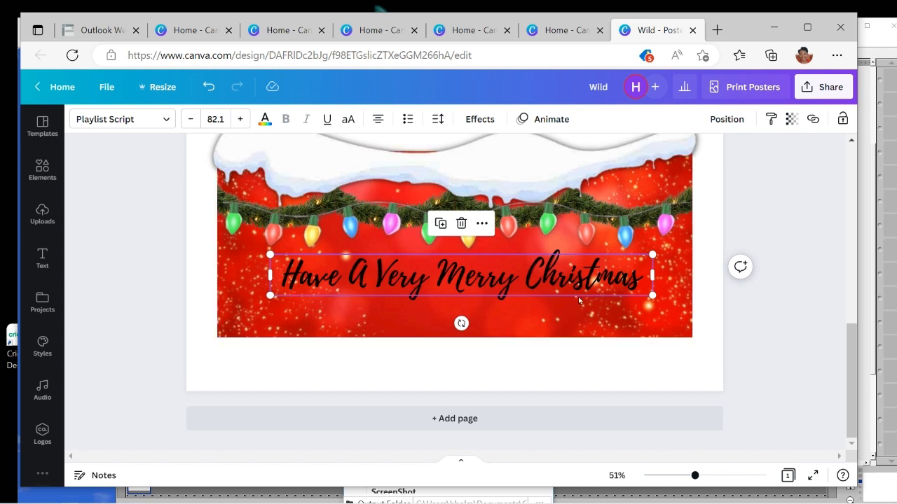
Step: Color the greeting text with the gold shade from the garland's photo colors
drag(847, 342, 846, 318)
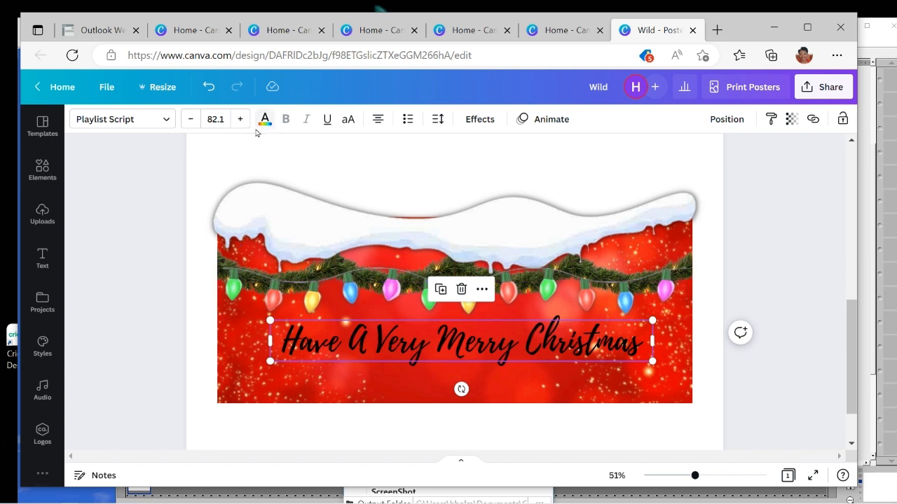
click(264, 120)
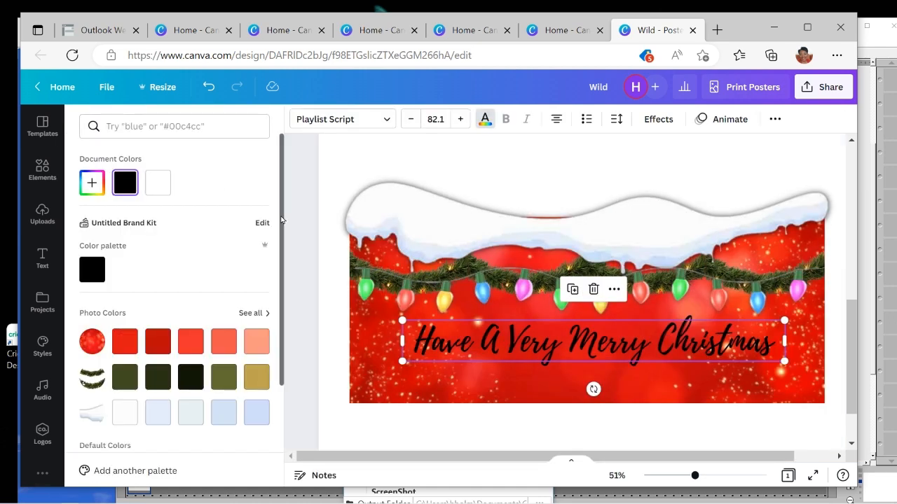
drag(278, 278, 274, 330)
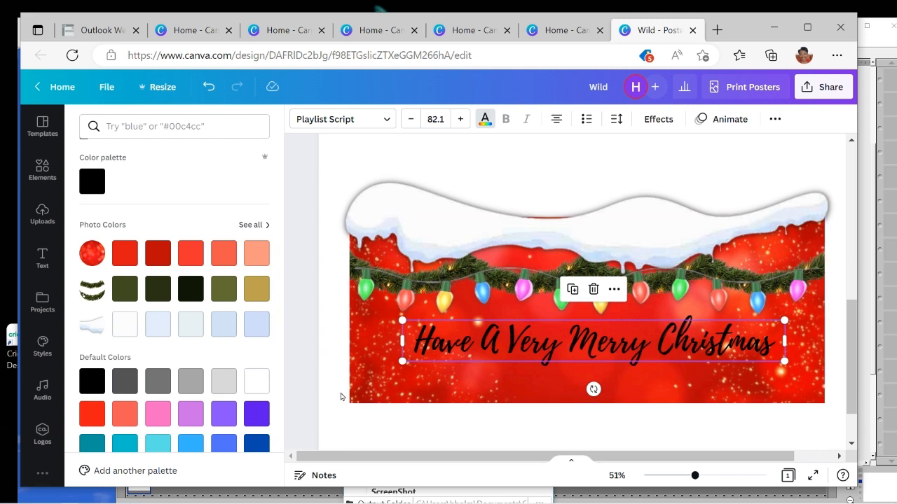
drag(279, 341, 282, 402)
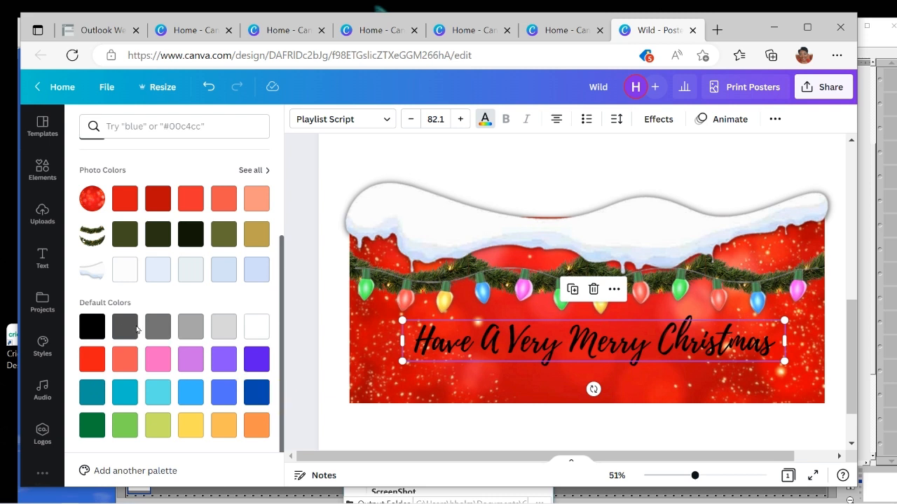
drag(284, 384, 285, 160)
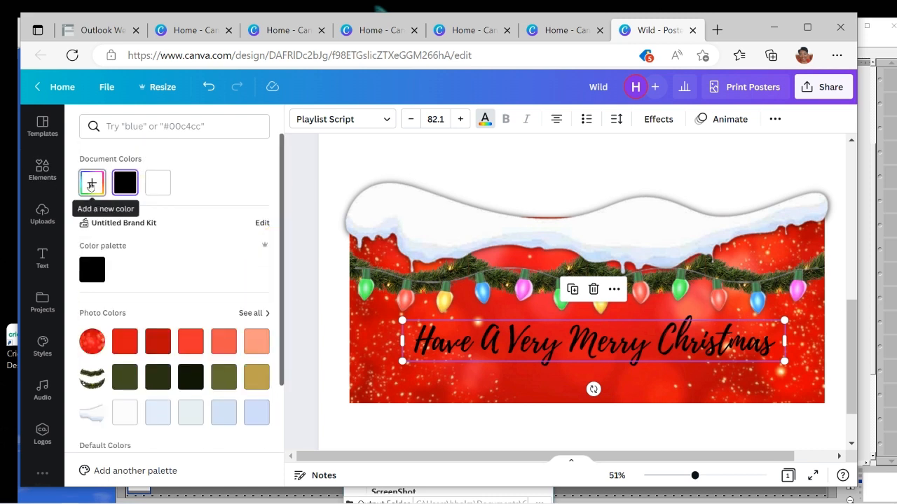
click(255, 378)
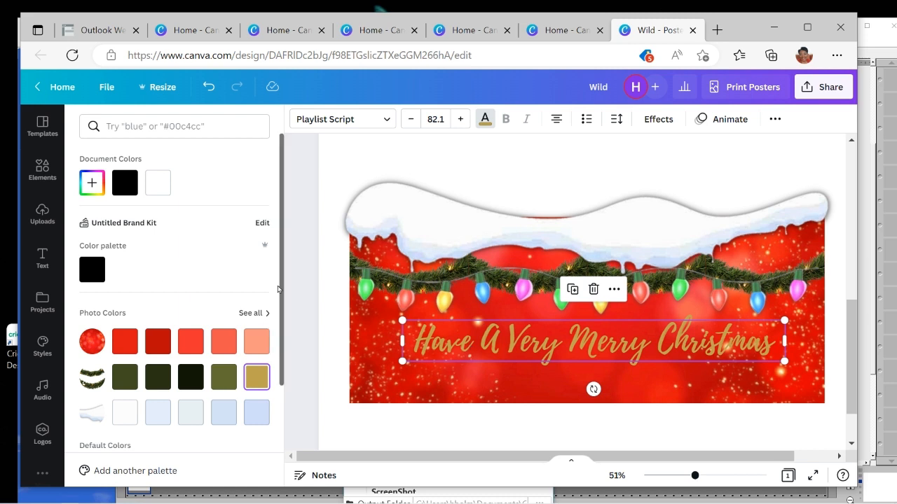
Step: Brighten the greeting's gold into the custom yellow #FFD439
click(91, 186)
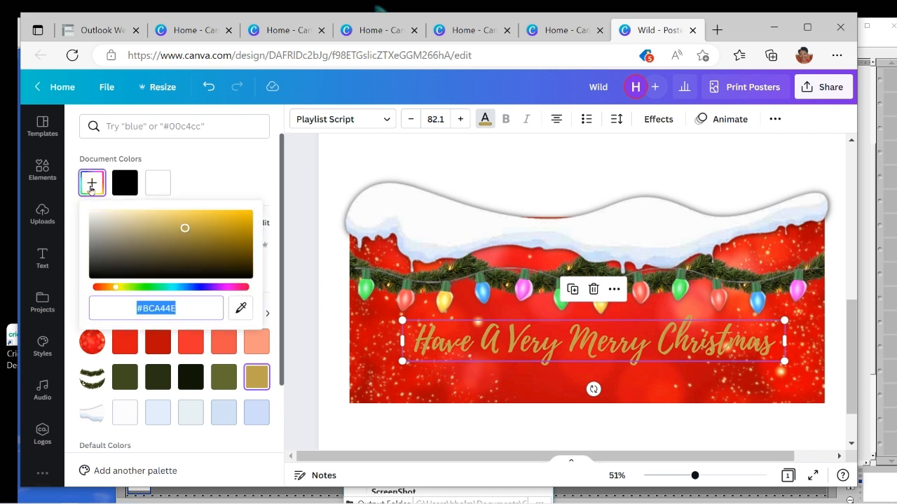
drag(184, 231, 202, 213)
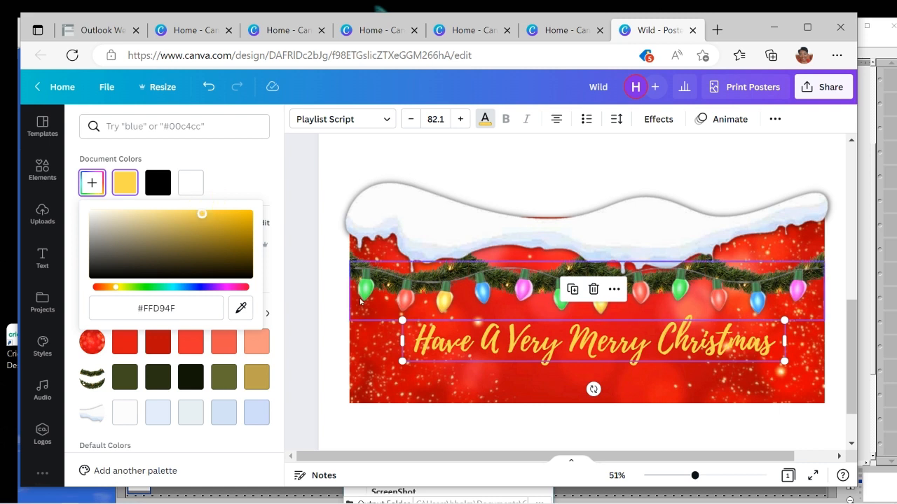
drag(205, 220, 229, 213)
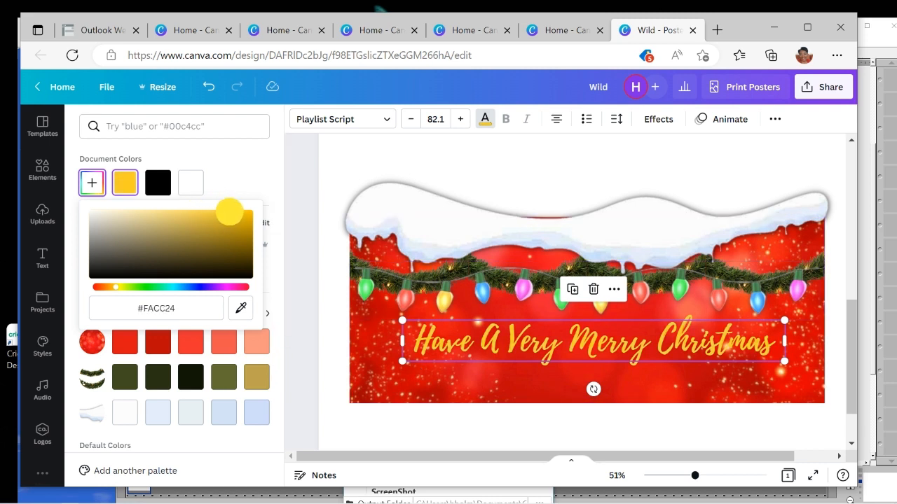
mouse_move(229, 212)
mouse_down()
mouse_move(158, 210)
mouse_move(215, 208)
mouse_up()
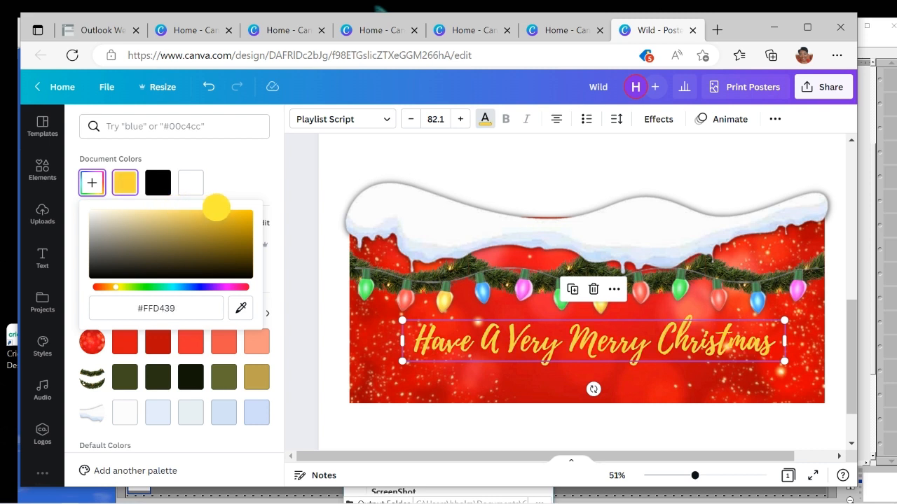
Step: Fine-tune the greeting's text color to the custom gold #FFD53E and close the color choices
click(213, 211)
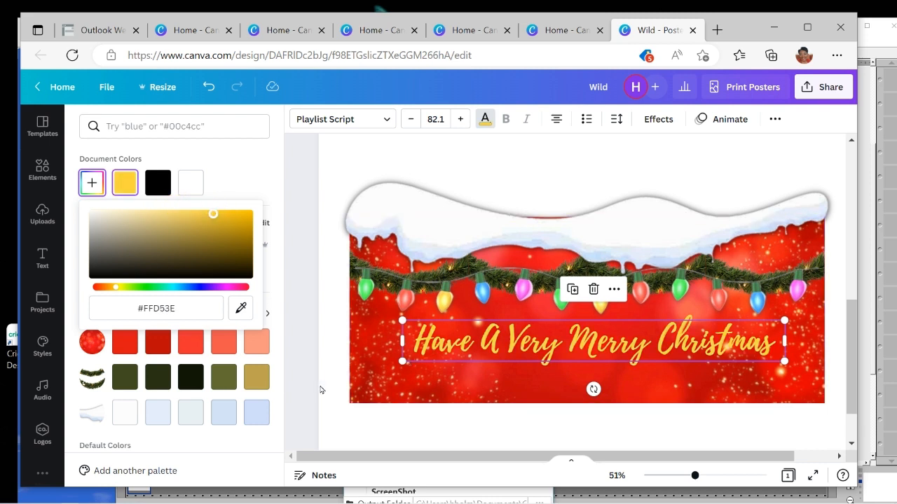
click(304, 338)
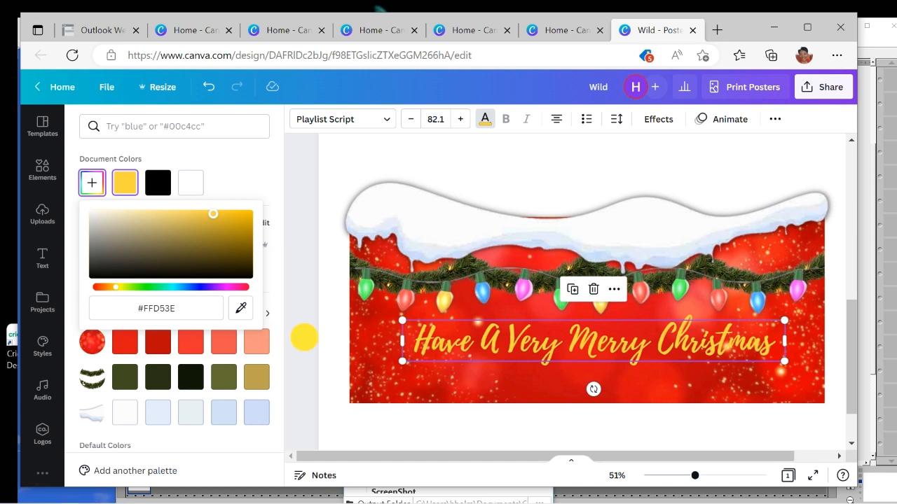
click(305, 338)
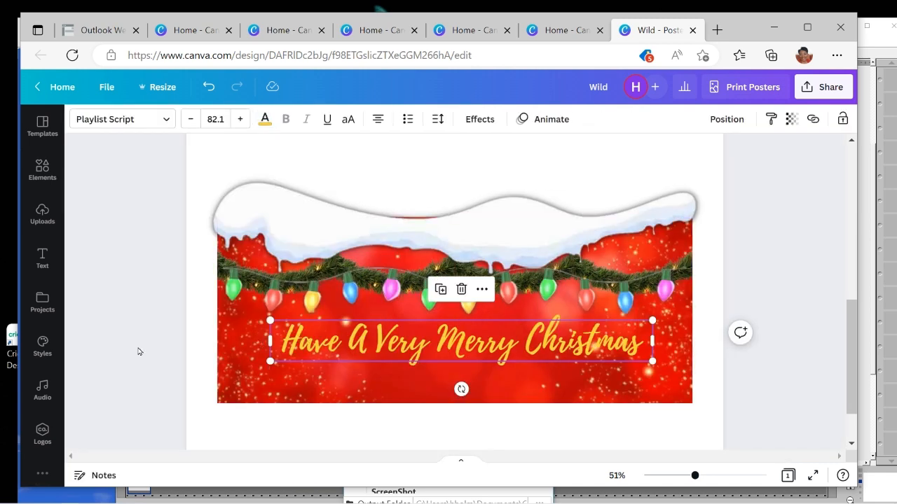
click(746, 386)
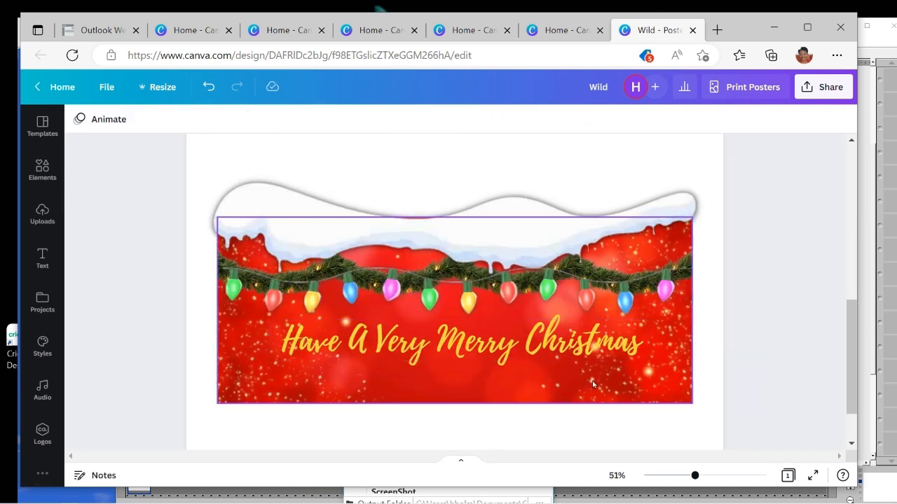
Step: Compare the Lift and Shadow text effects on the greeting, and apply Shadow
click(342, 340)
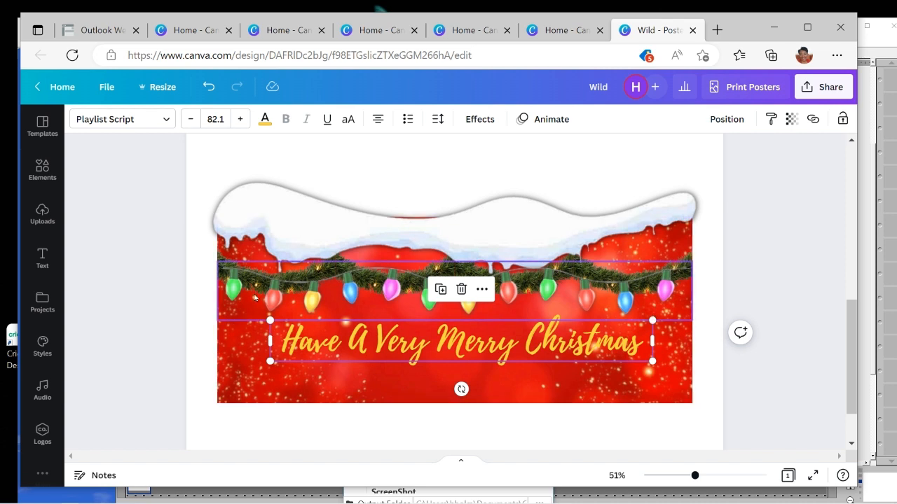
click(604, 340)
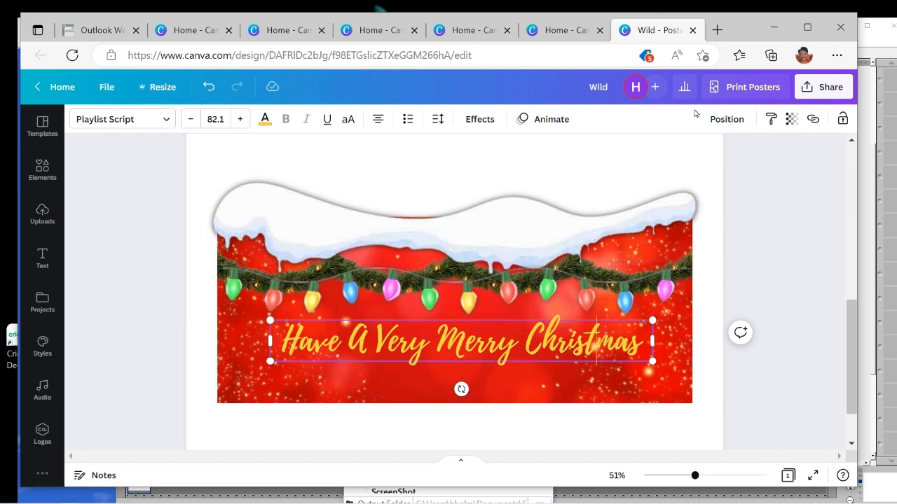
click(479, 119)
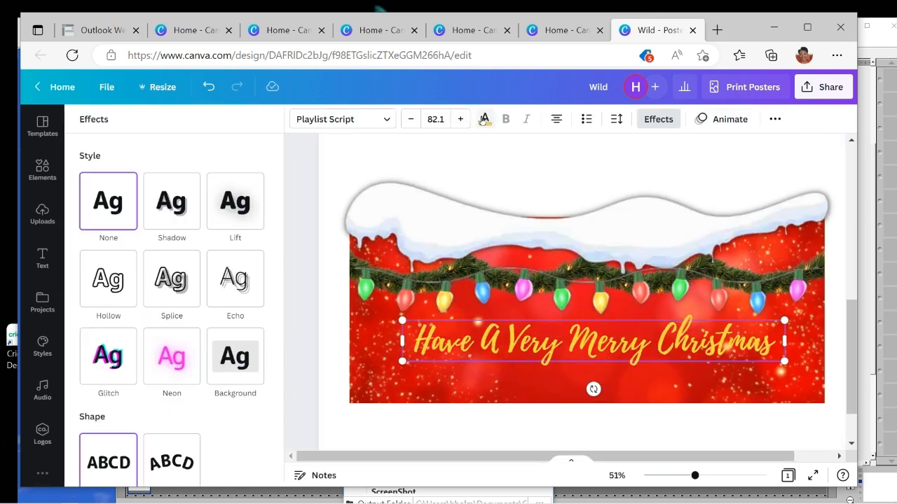
drag(280, 253, 246, 406)
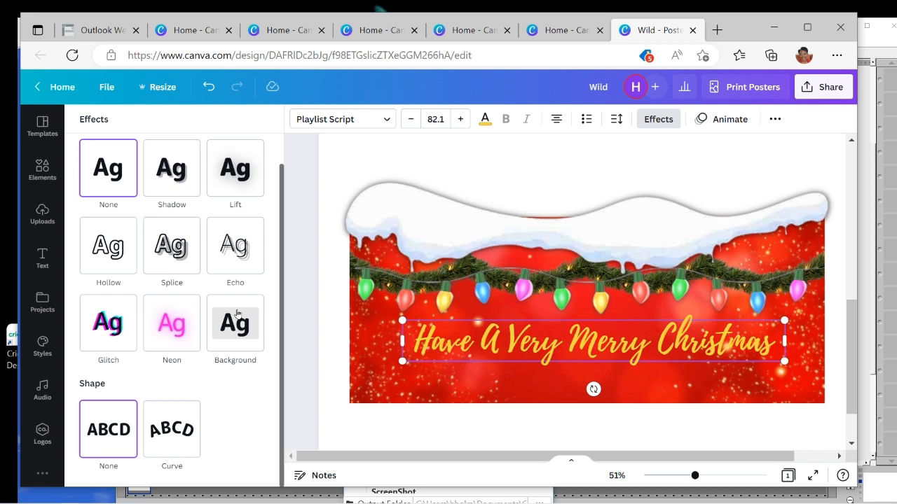
click(236, 170)
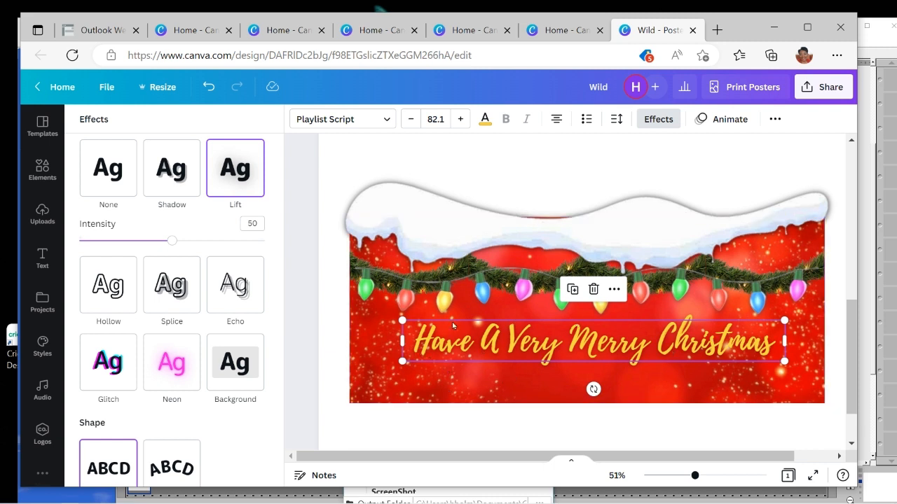
click(168, 174)
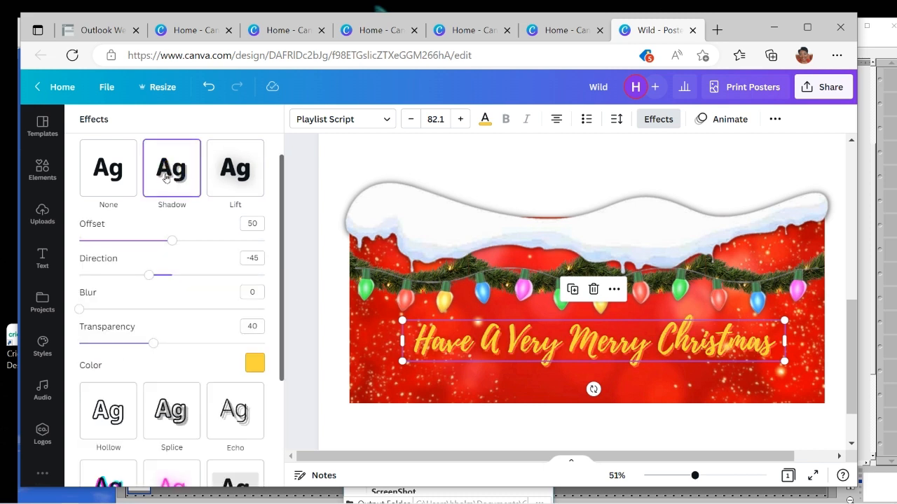
click(223, 179)
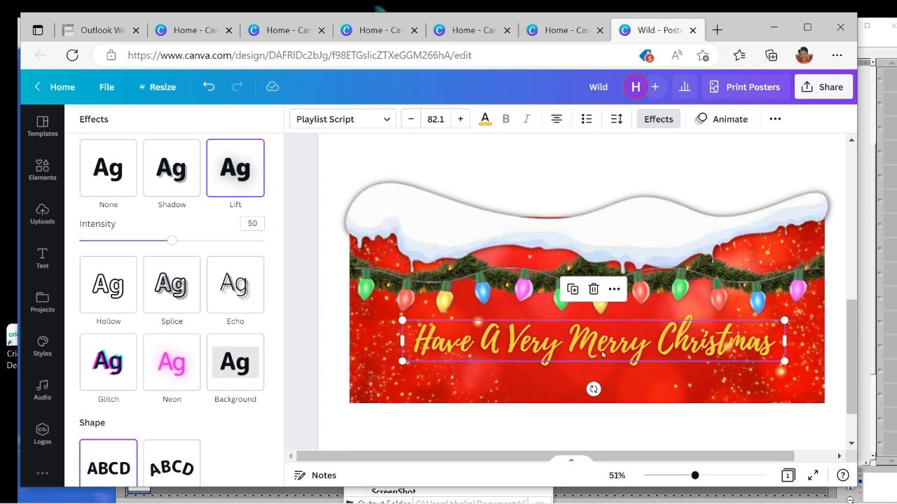
click(167, 179)
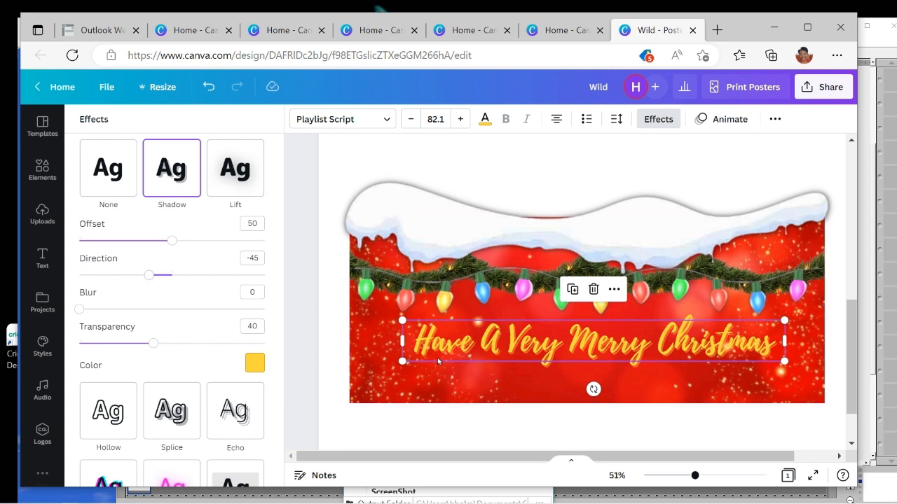
Step: Try purple, pink and blue as the greeting's shadow color, and settle on black
click(254, 363)
click(237, 318)
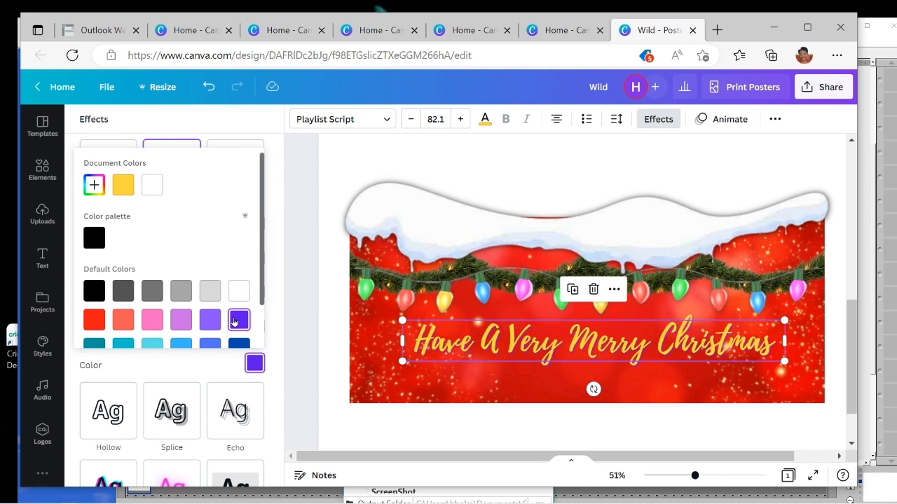
click(152, 319)
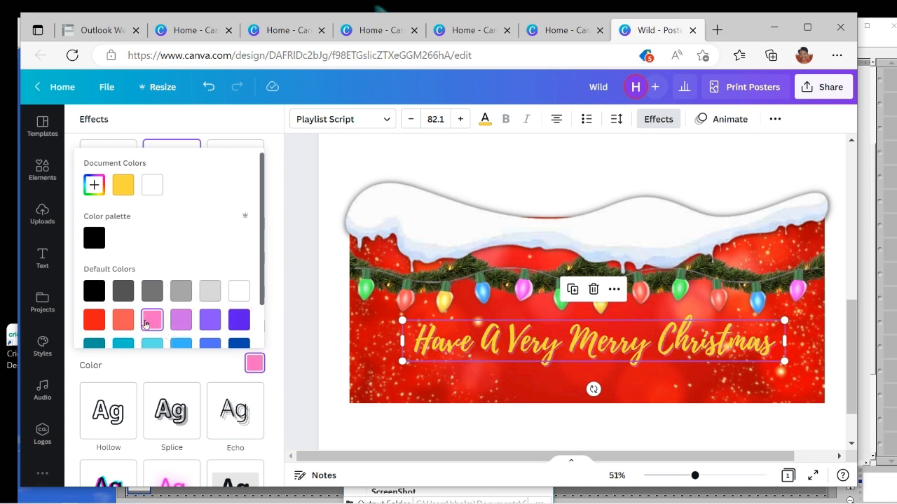
click(124, 320)
click(181, 344)
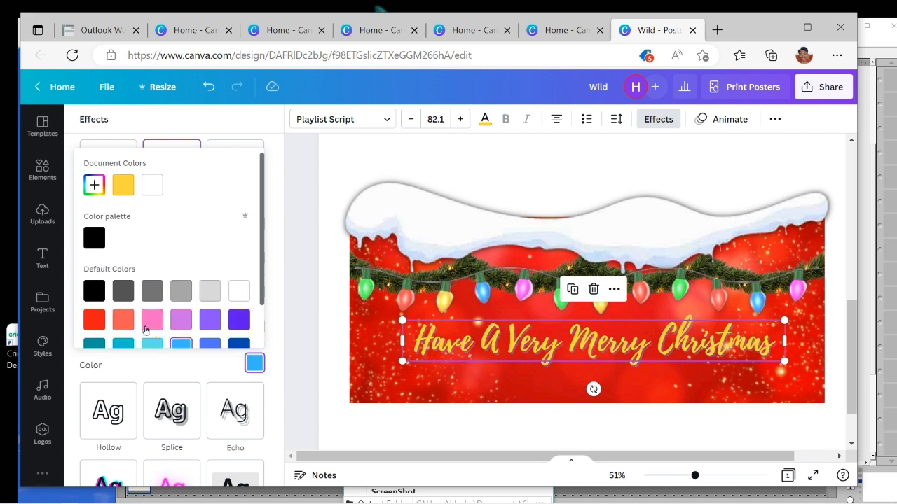
click(94, 290)
click(95, 292)
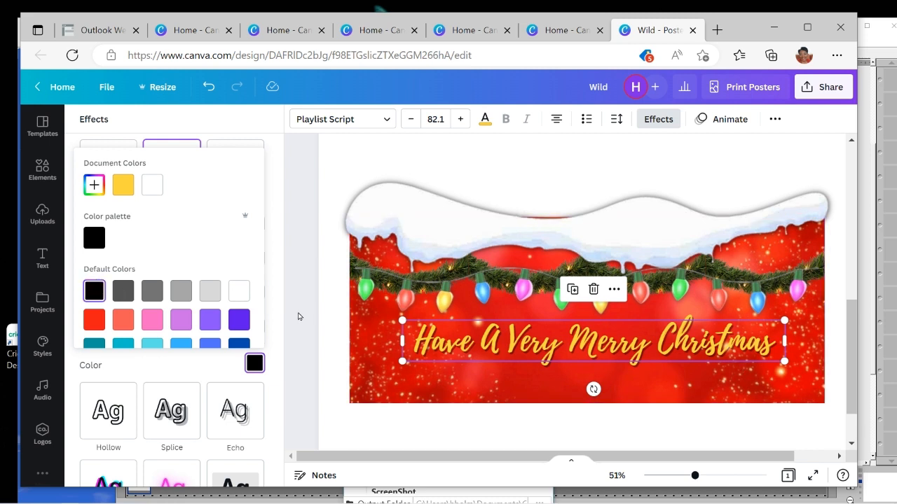
click(297, 316)
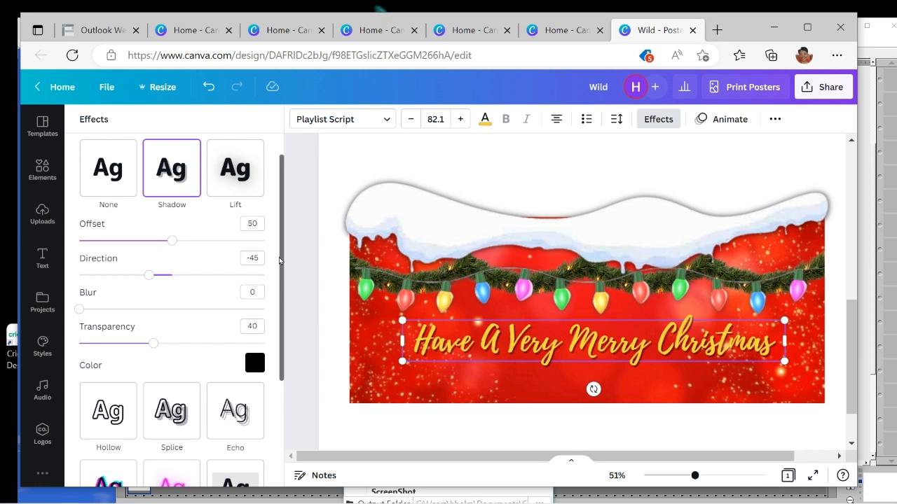
Step: Apply the Curve shape to the greeting and set its curve to -16 so it bends downward in the middle
drag(282, 235, 281, 472)
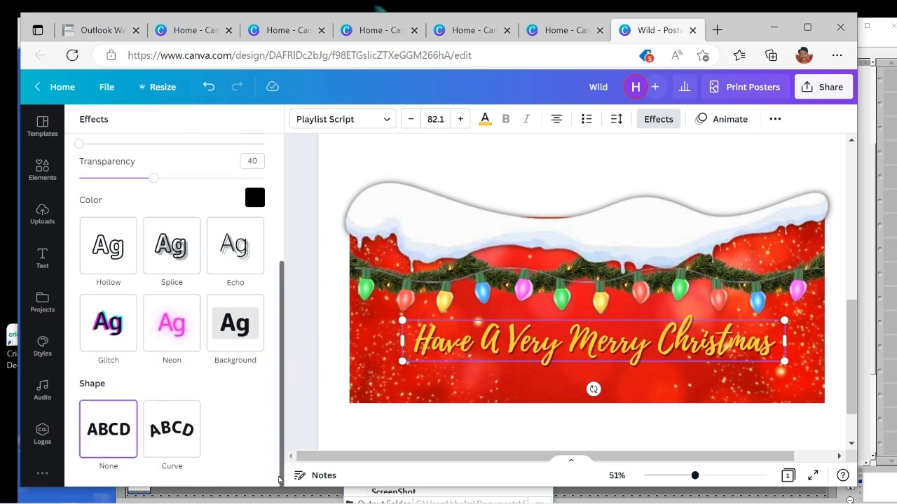
click(177, 432)
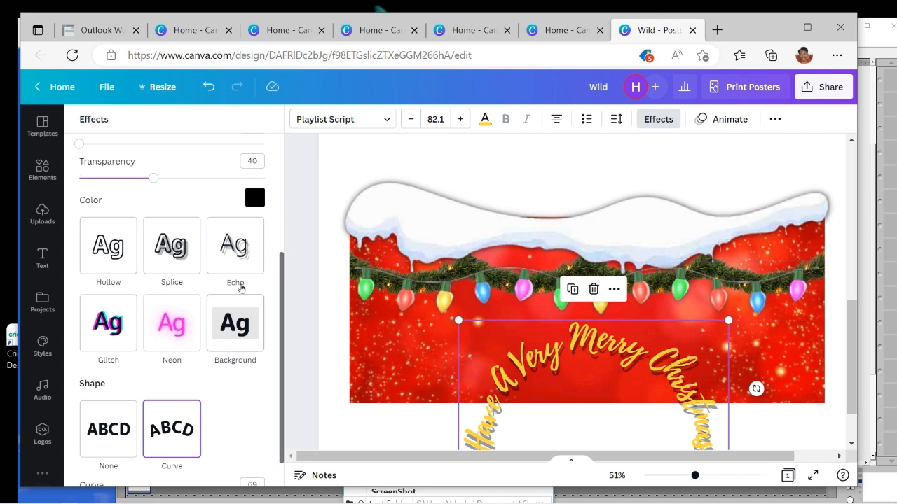
drag(281, 287, 285, 408)
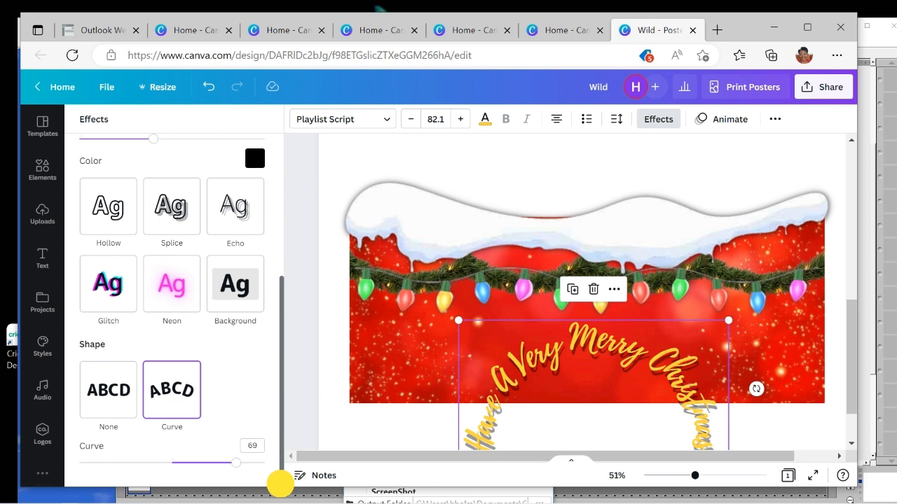
click(236, 463)
drag(235, 463, 157, 468)
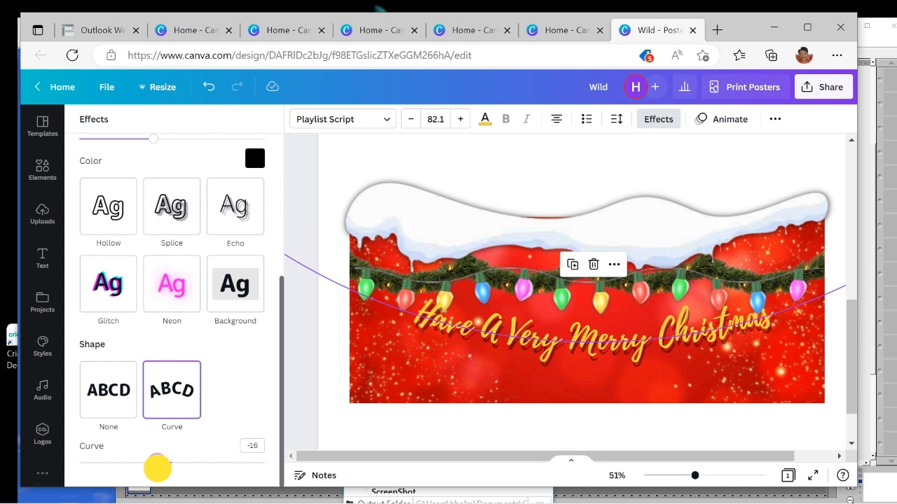
drag(157, 468, 157, 466)
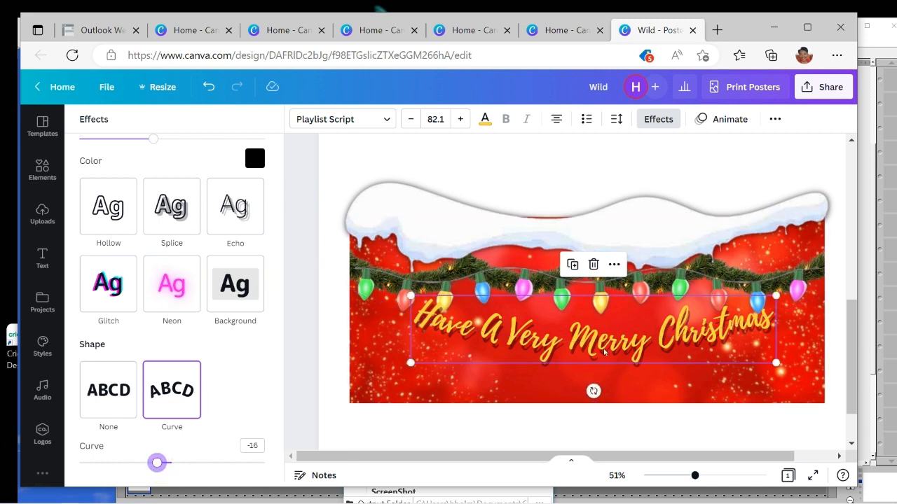
Step: Move the curved greeting down so it sits clear of the string lights within the red rectangle
click(593, 337)
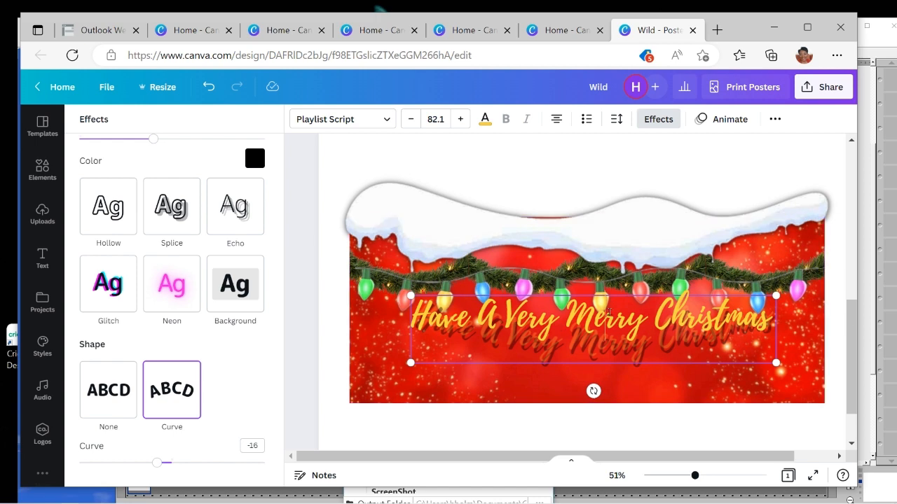
click(833, 337)
click(786, 396)
drag(458, 350, 455, 365)
click(766, 406)
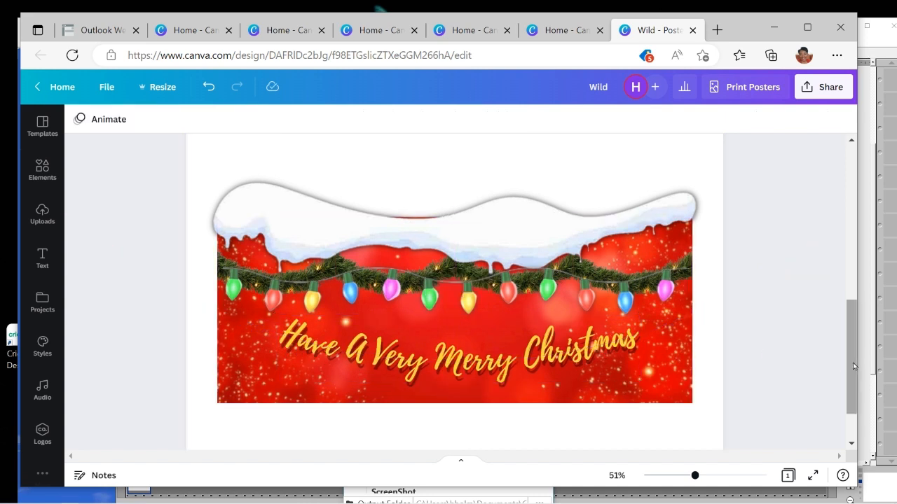
Step: Select all elements of the finished banner, move them lower on the page and duplicate them
scroll(852, 362, up, 1)
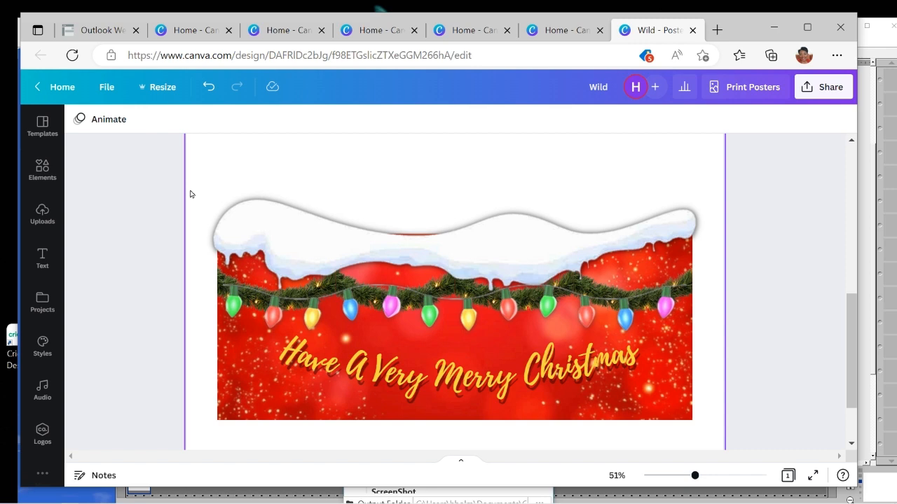
drag(193, 178, 709, 437)
drag(454, 211, 452, 236)
drag(846, 316, 836, 266)
click(435, 322)
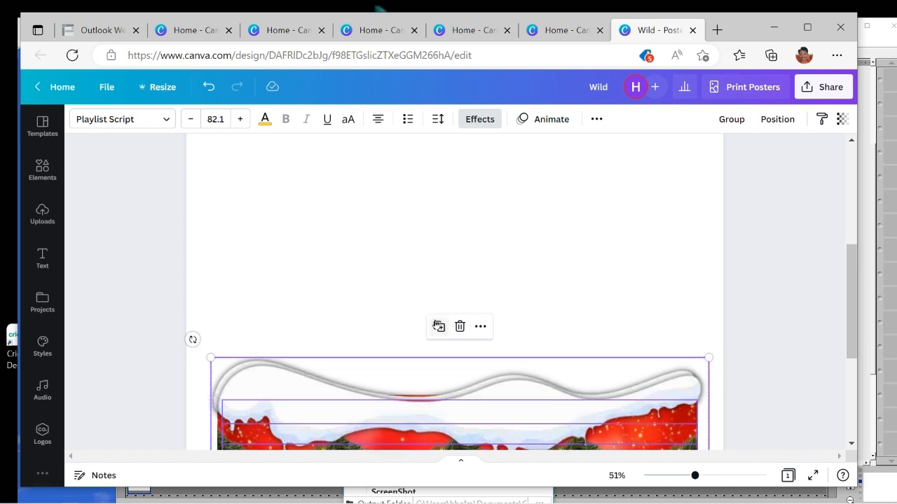
Step: Move the duplicated banner up into the empty page area directly above the original
drag(444, 388, 435, 140)
drag(849, 294, 843, 261)
click(762, 369)
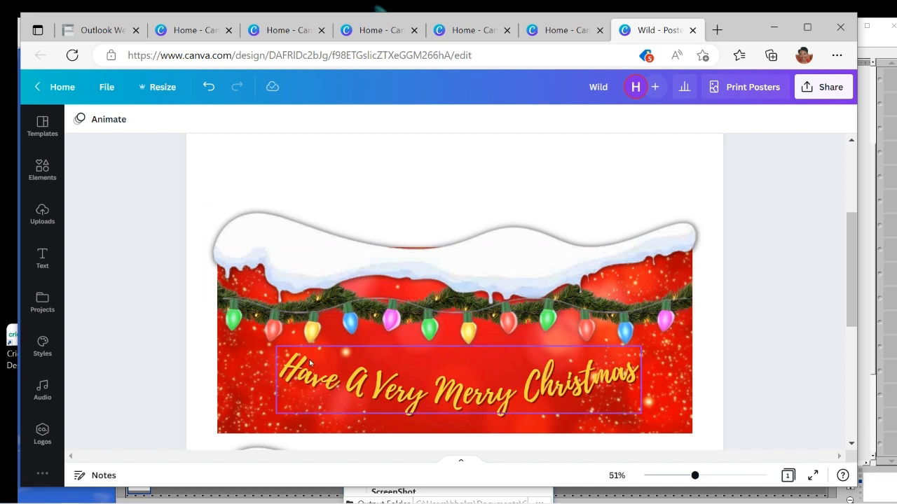
Step: Widen the upper banner's red sparkle background on both sides to span the full page width
click(687, 359)
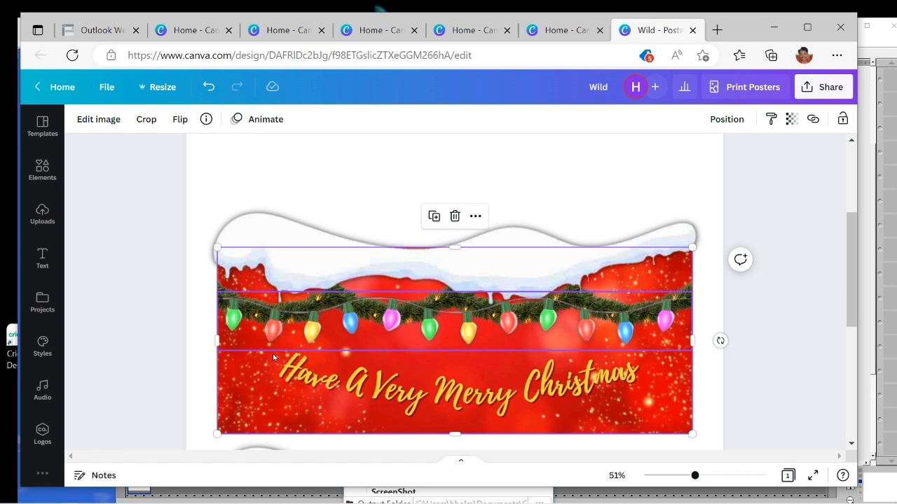
drag(192, 179, 717, 434)
click(714, 389)
click(683, 397)
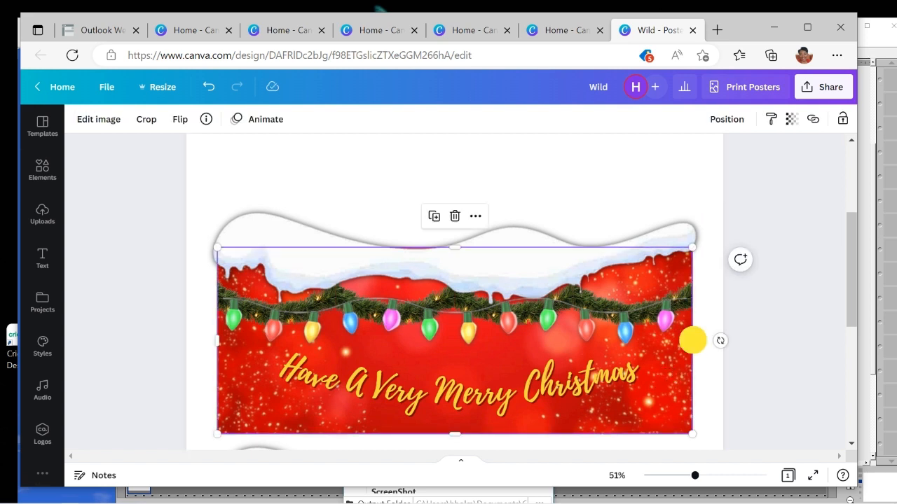
drag(692, 340, 723, 342)
drag(215, 341, 186, 344)
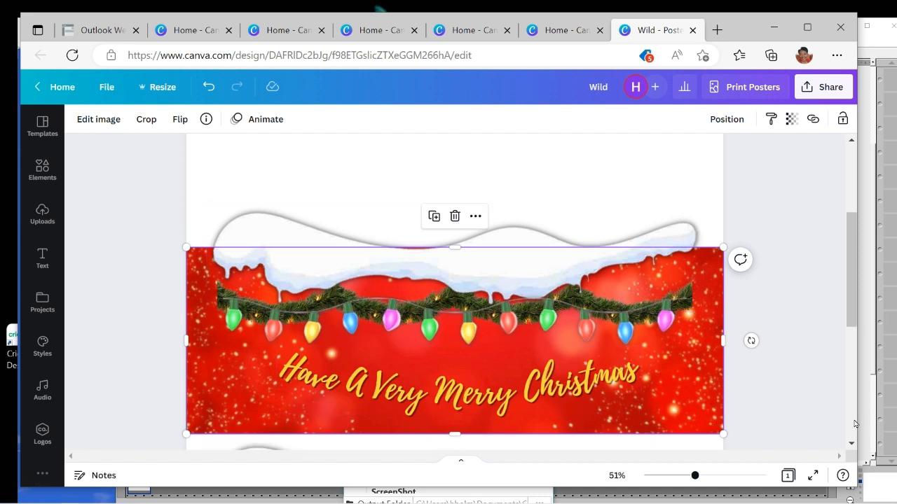
Step: Delete the "Have A Very Merry Christmas" greeting from the upper banner
click(456, 401)
right_click(455, 401)
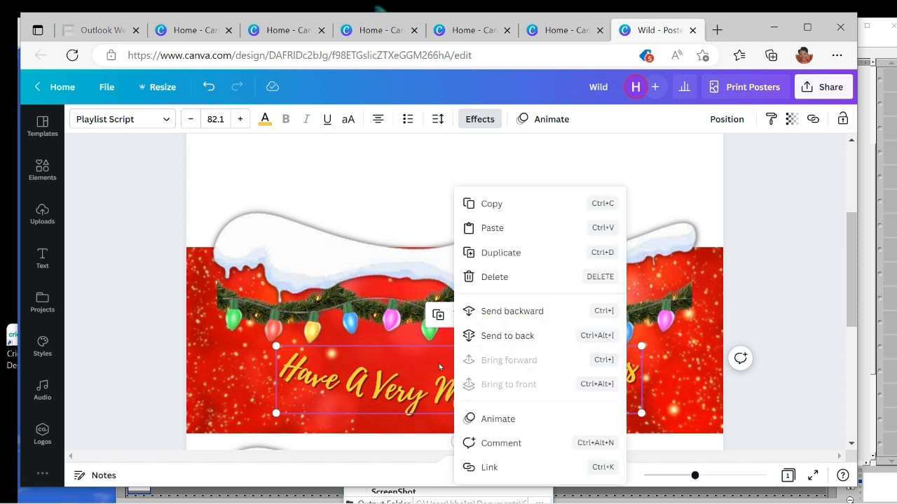
right_click(390, 395)
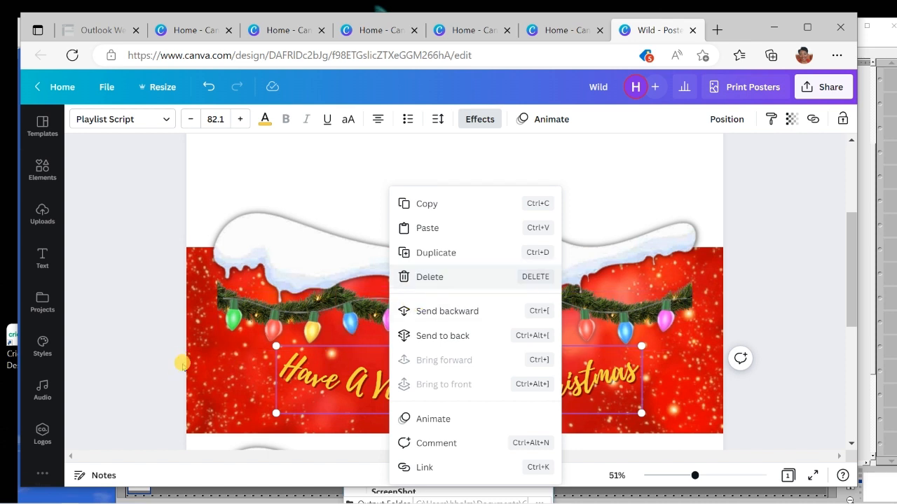
click(198, 383)
click(473, 400)
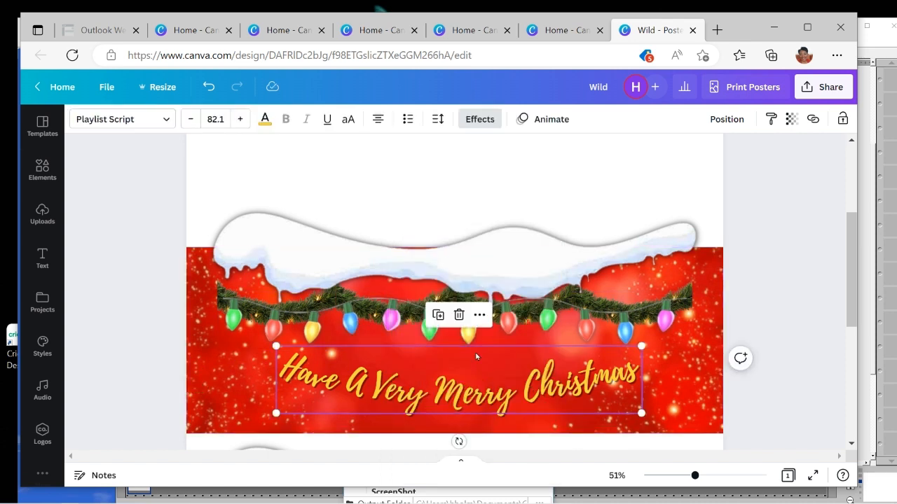
click(459, 315)
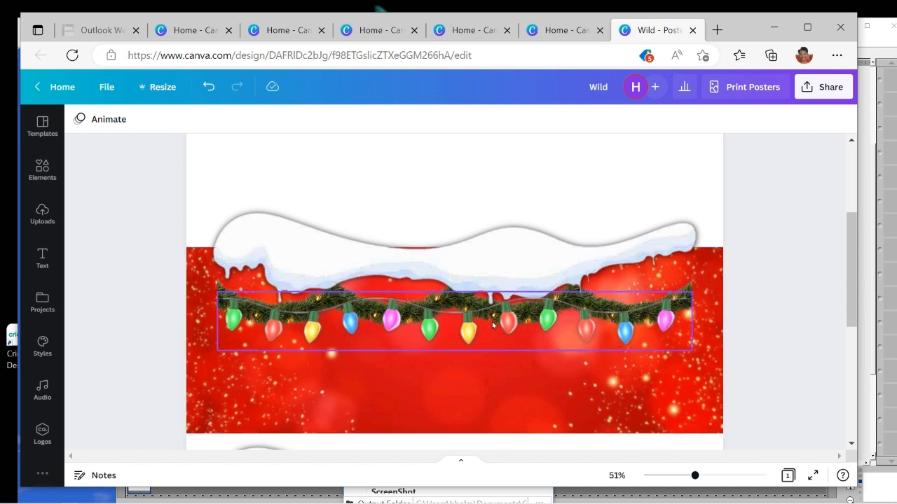
Step: Send the string of lights on the upper banner one layer backward, behind the garland
click(466, 332)
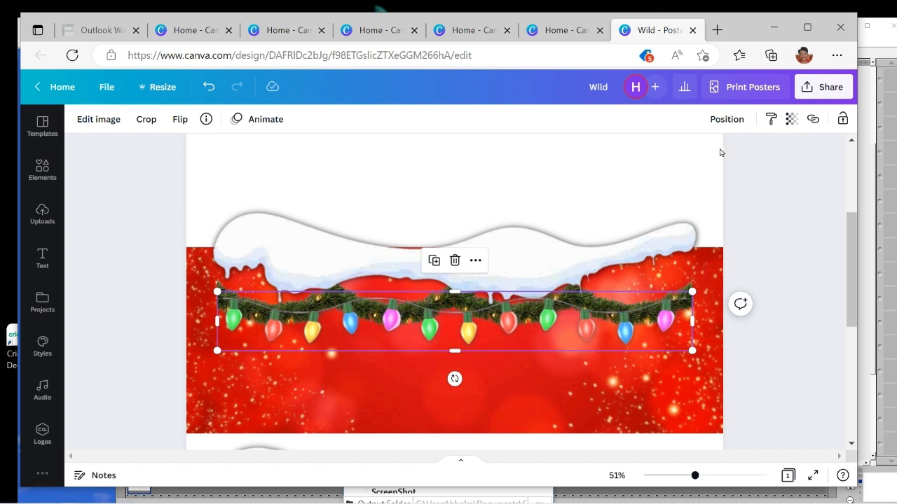
click(726, 120)
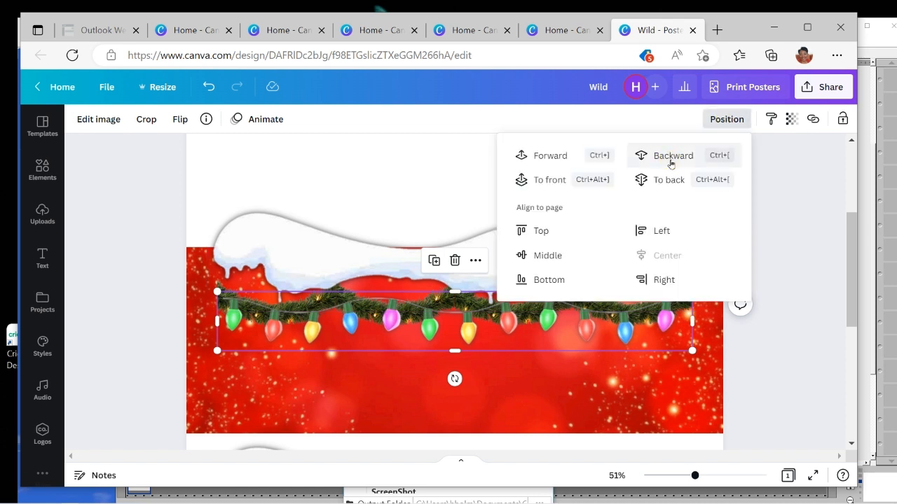
click(670, 158)
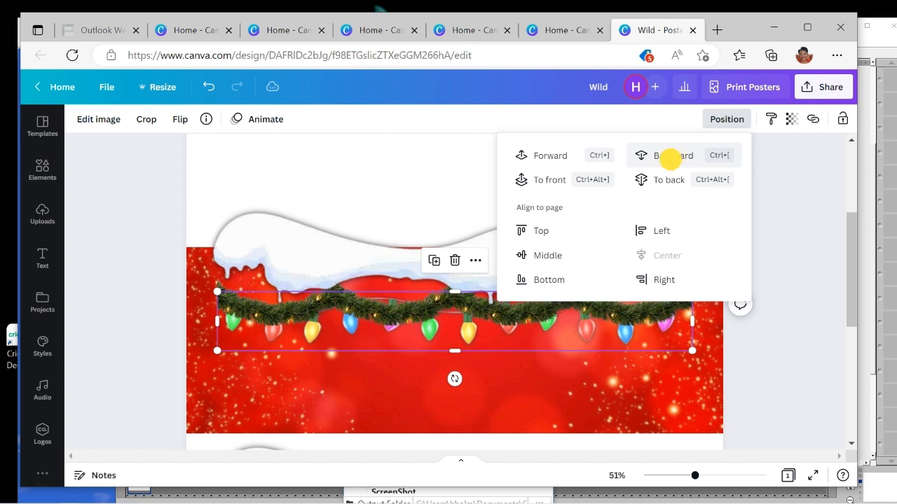
click(818, 370)
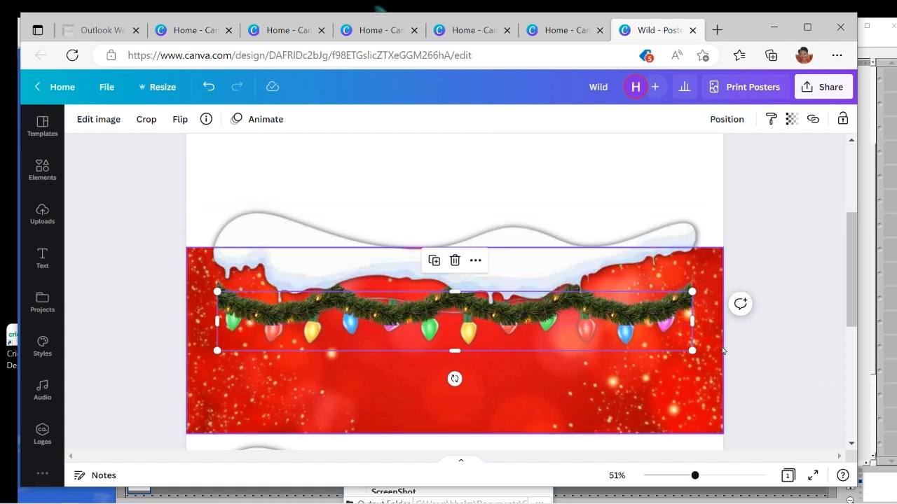
Step: Widen the upper banner's garland slightly on both sides so it extends past the string of lights
click(769, 363)
click(643, 310)
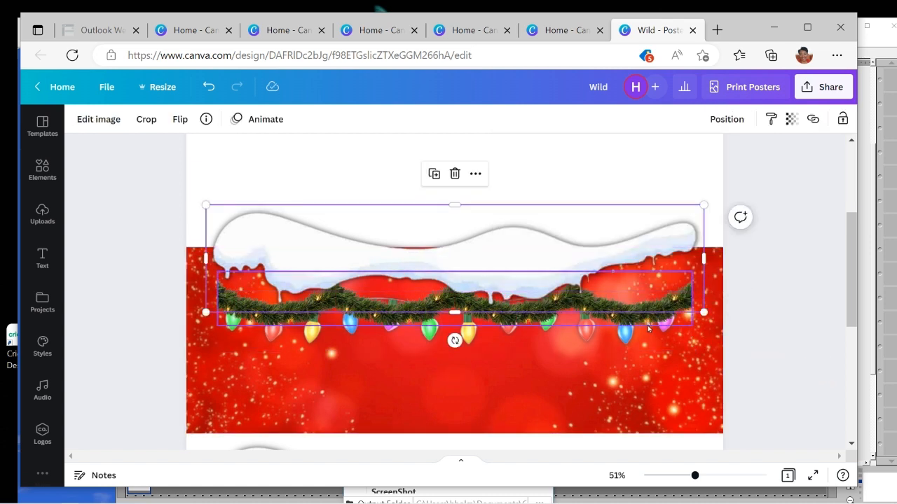
click(648, 325)
click(689, 269)
drag(689, 269, 698, 270)
drag(214, 267, 206, 269)
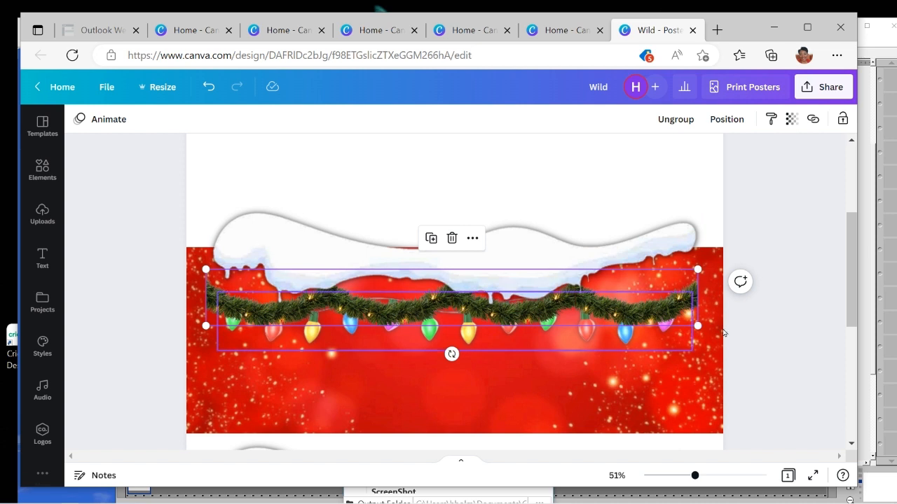
Step: Send the widened garland one layer backward so it sits behind the string of lights
click(726, 120)
click(669, 158)
click(792, 326)
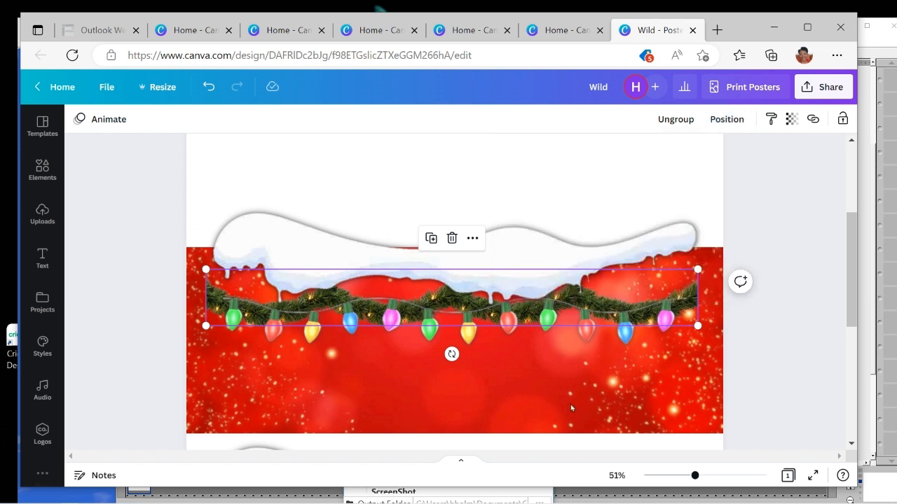
click(802, 366)
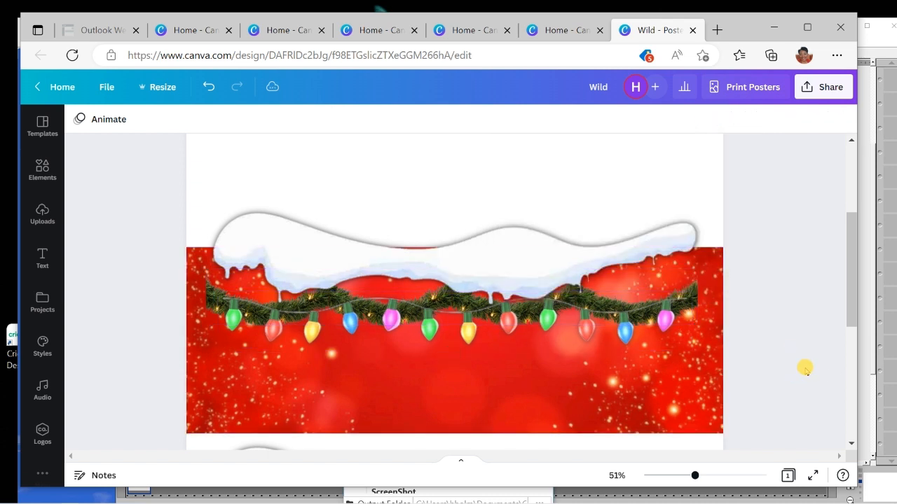
Step: Find the split-letter monogram image with the candy-cane striped name among the uploaded images and add it to the page
drag(849, 263, 810, 310)
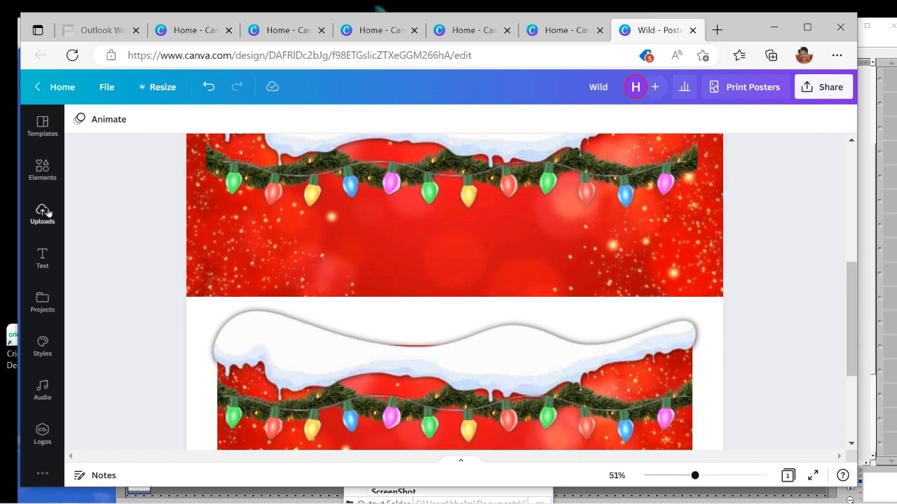
click(42, 214)
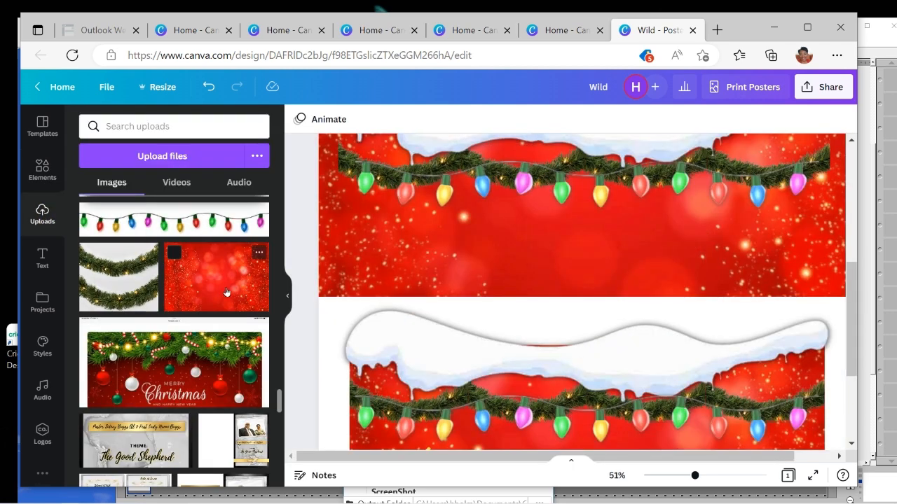
scroll(222, 292, down, 10)
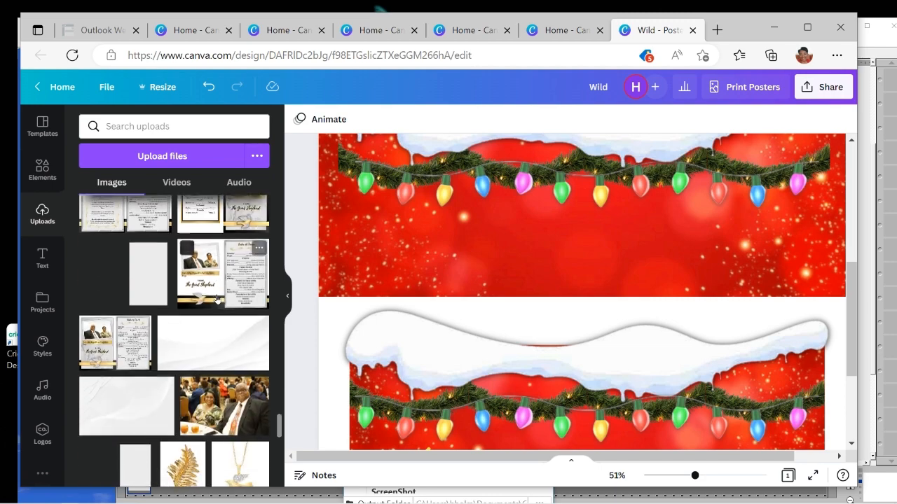
scroll(217, 300, down, 10)
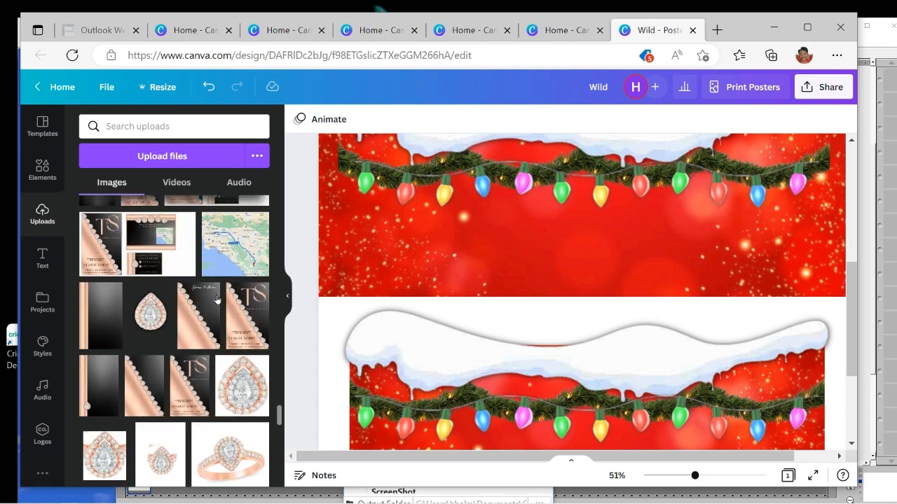
scroll(217, 300, down, 10)
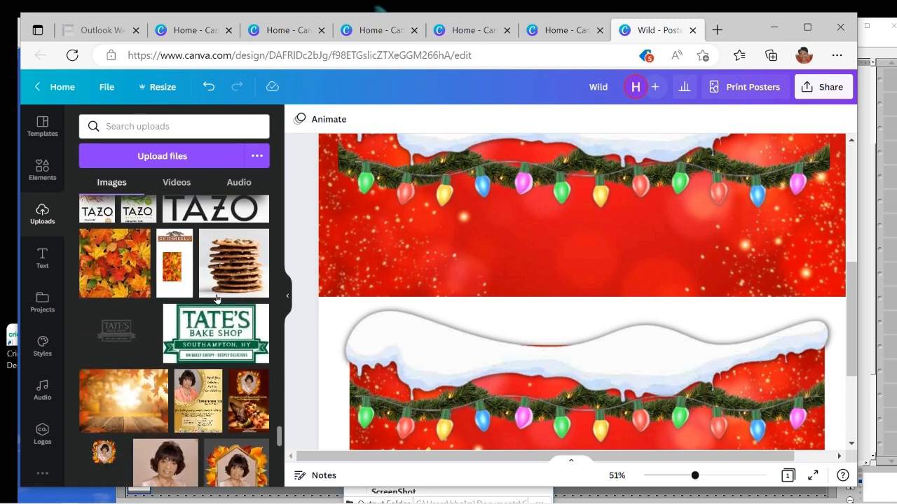
scroll(217, 300, down, 10)
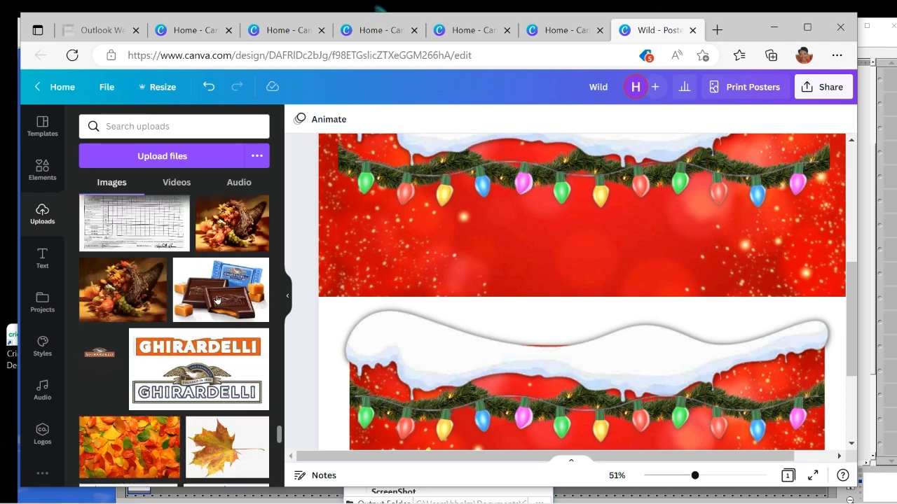
scroll(217, 300, down, 4)
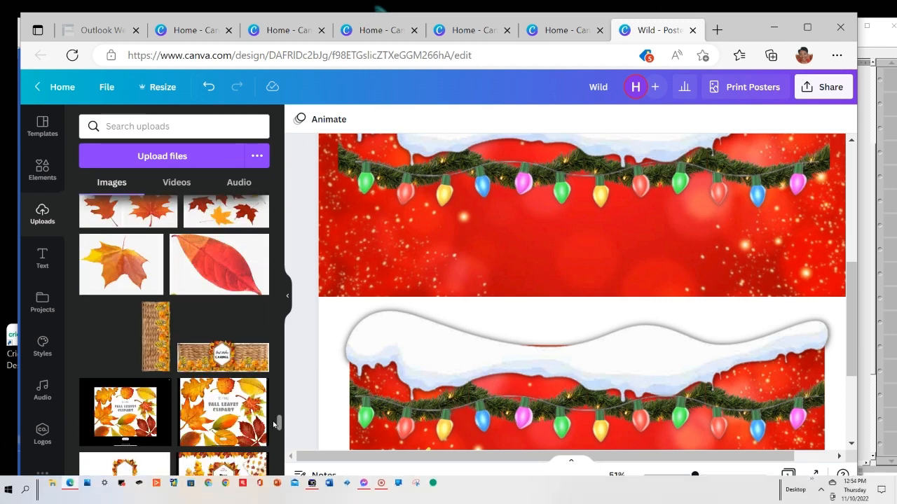
drag(280, 427, 268, 156)
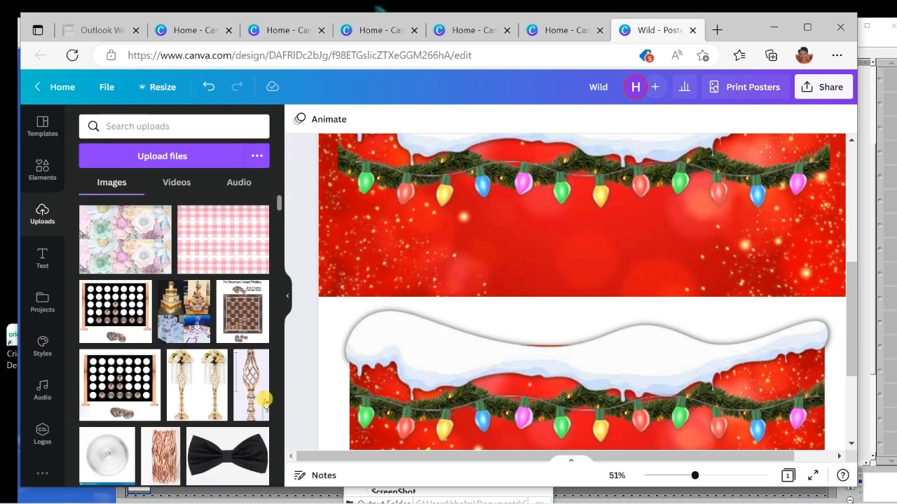
scroll(245, 415, down, 1)
scroll(246, 415, down, 10)
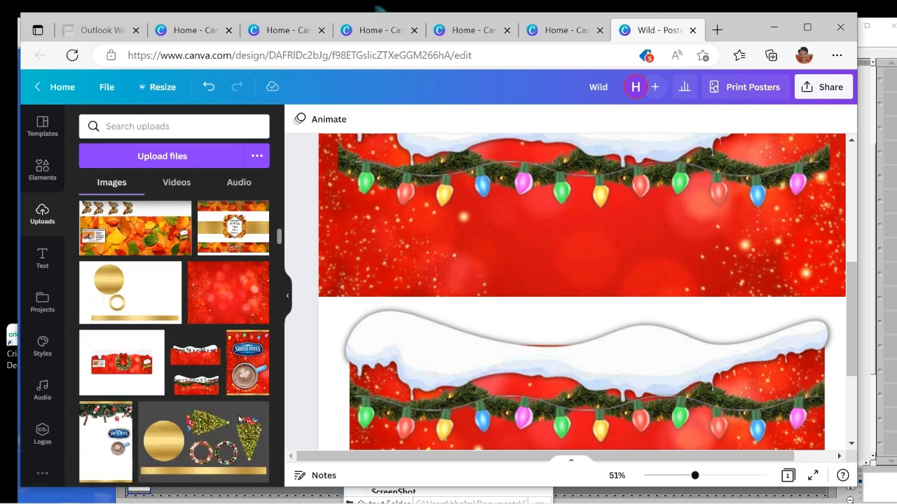
scroll(239, 419, down, 10)
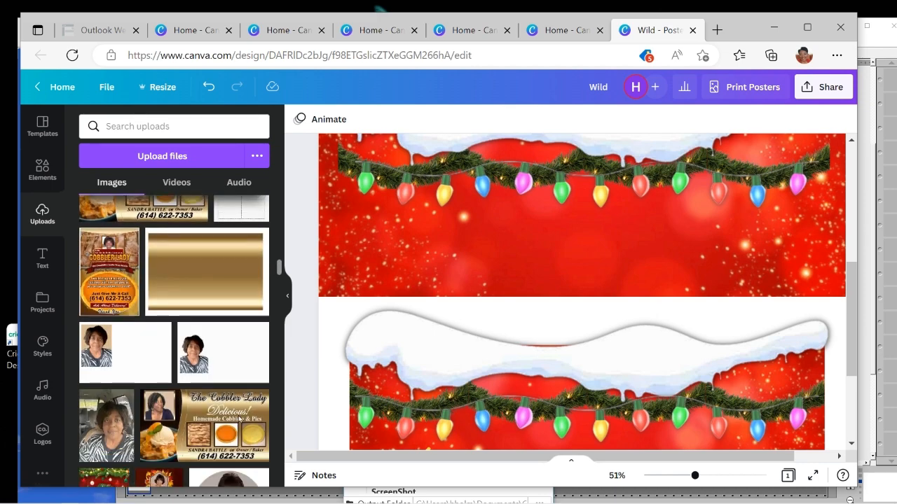
scroll(239, 419, down, 10)
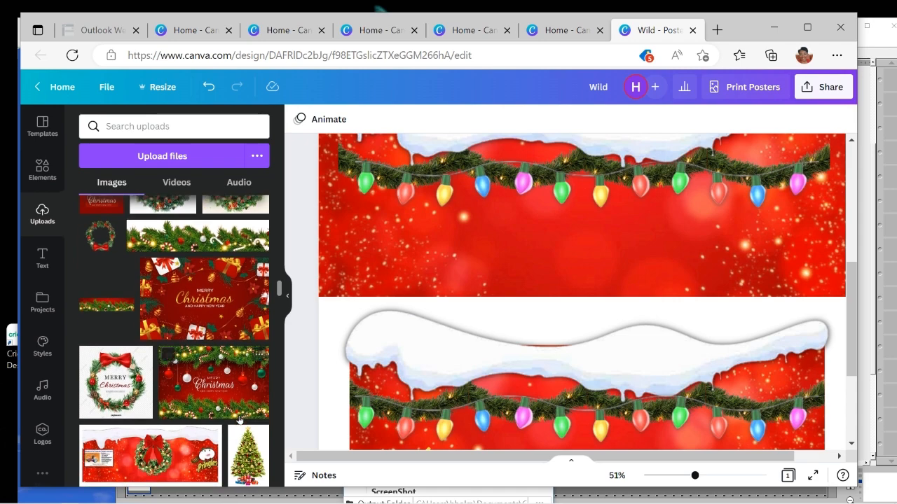
scroll(239, 419, down, 10)
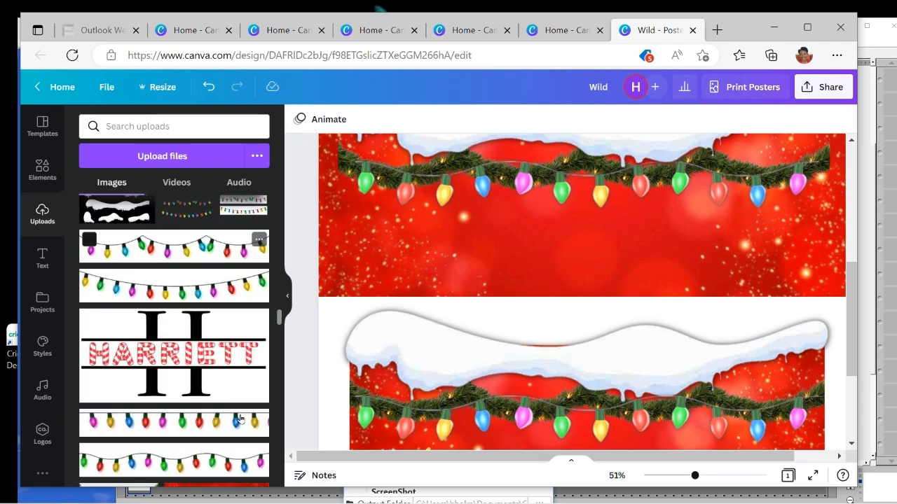
click(223, 335)
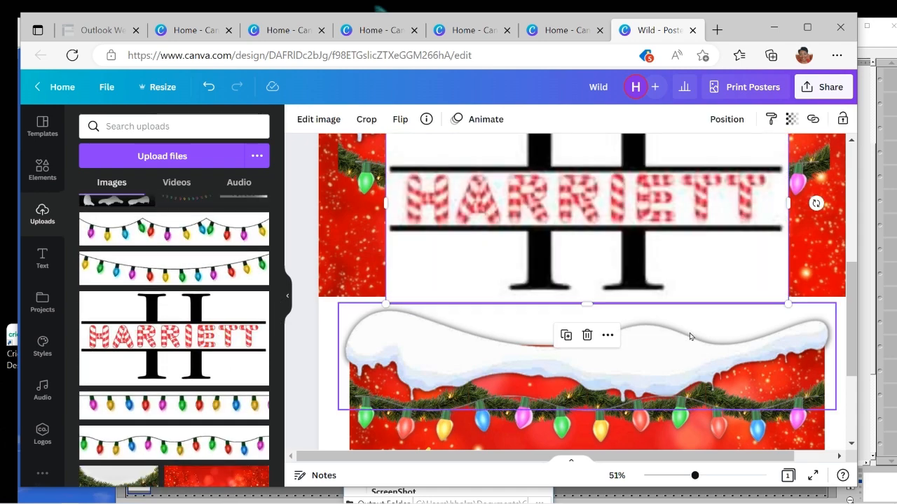
Step: Shrink the monogram image and place it near the middle of the upper banner, just below the lights
drag(788, 304, 583, 254)
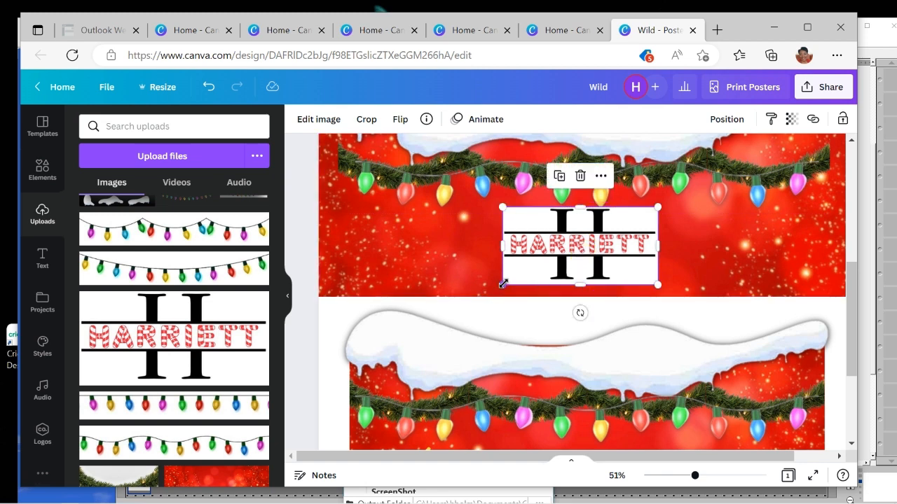
drag(505, 281, 511, 280)
mouse_move(592, 246)
mouse_down()
mouse_move(587, 255)
mouse_move(582, 242)
mouse_up()
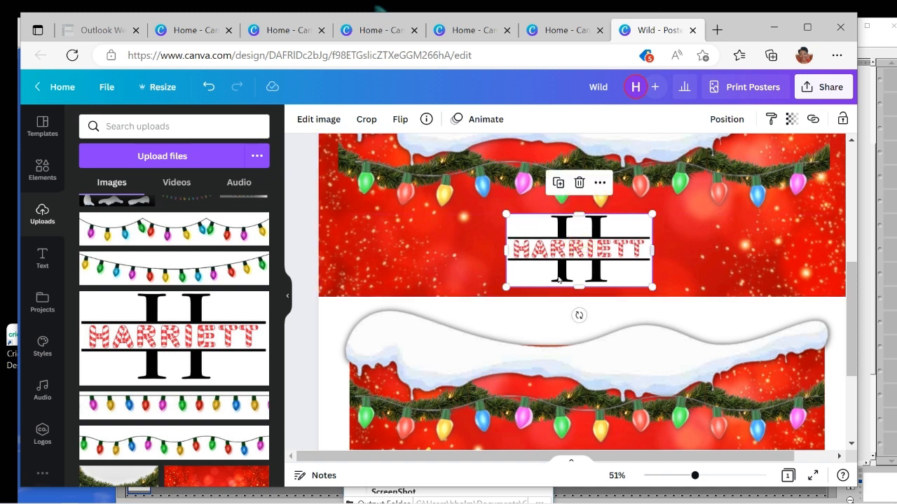
click(287, 306)
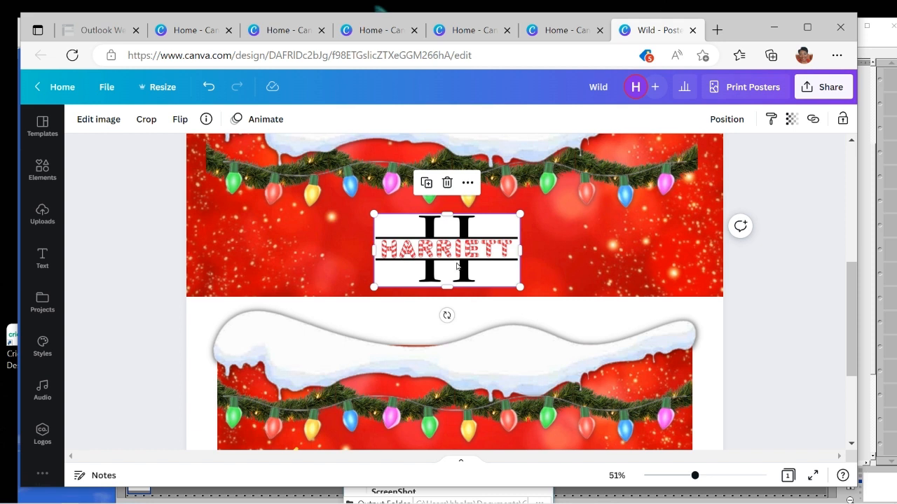
click(161, 239)
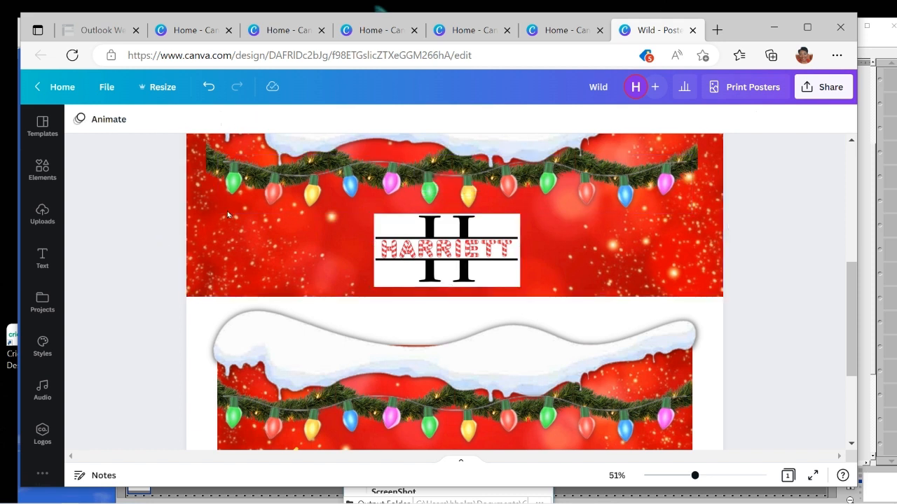
Step: Try the Background Remover on the monogram image and undo it
click(427, 264)
click(89, 119)
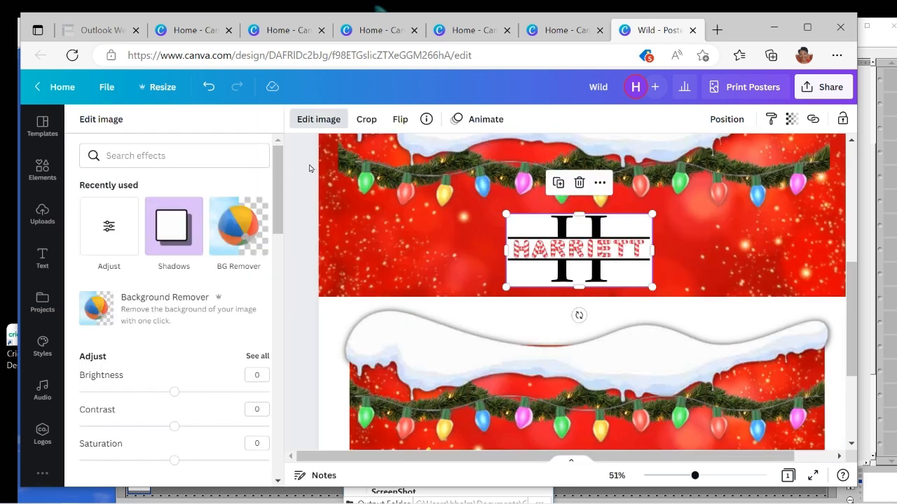
click(161, 304)
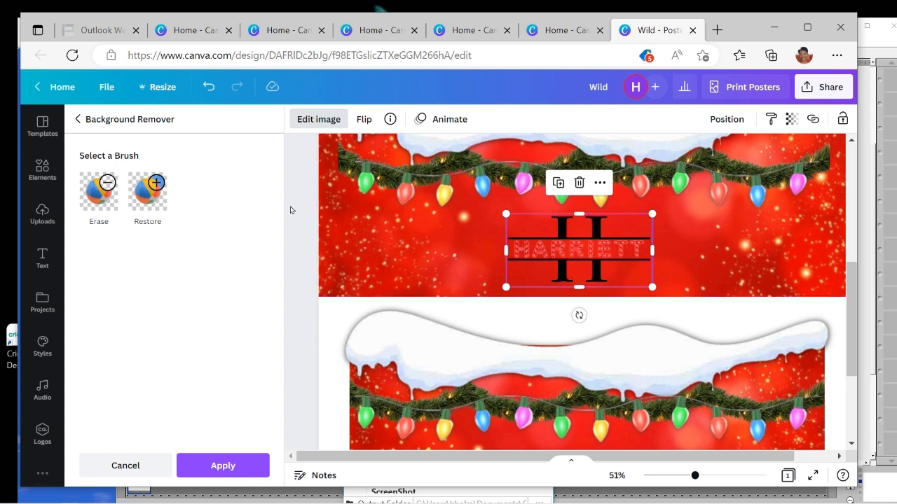
click(208, 86)
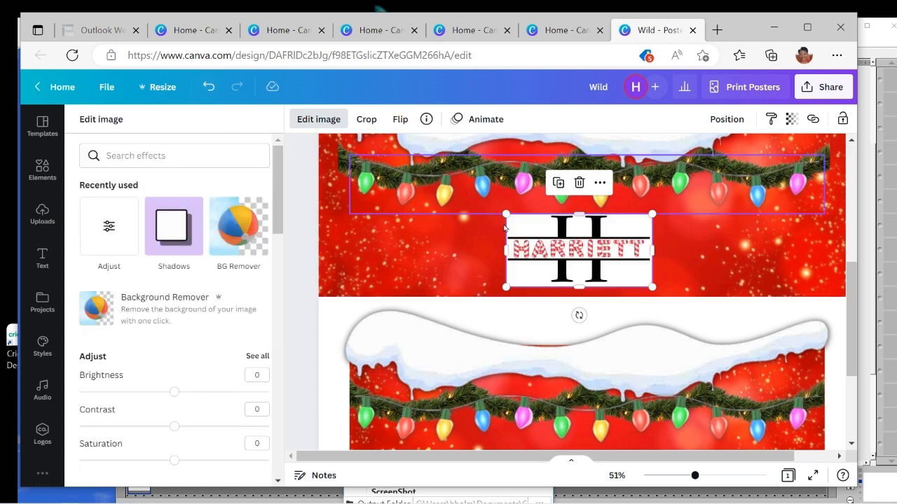
Step: Apply a Glow shadow to the monogram image
click(174, 236)
click(168, 182)
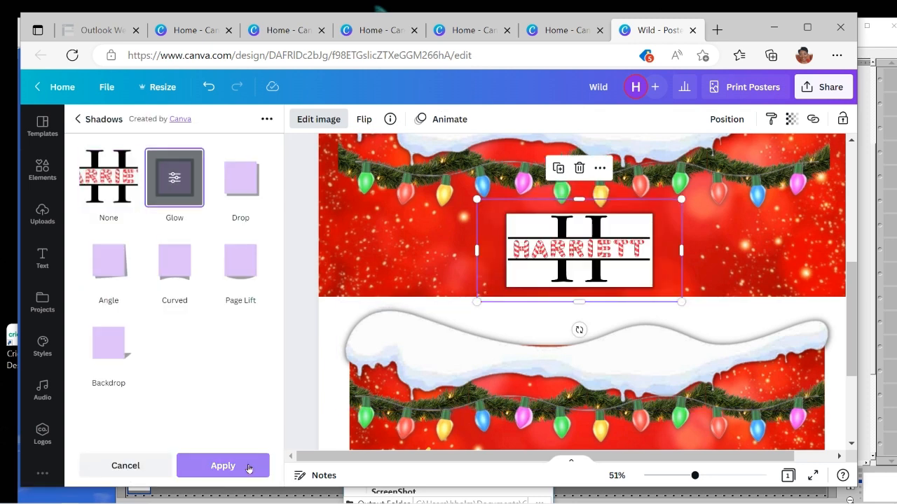
click(223, 466)
click(302, 268)
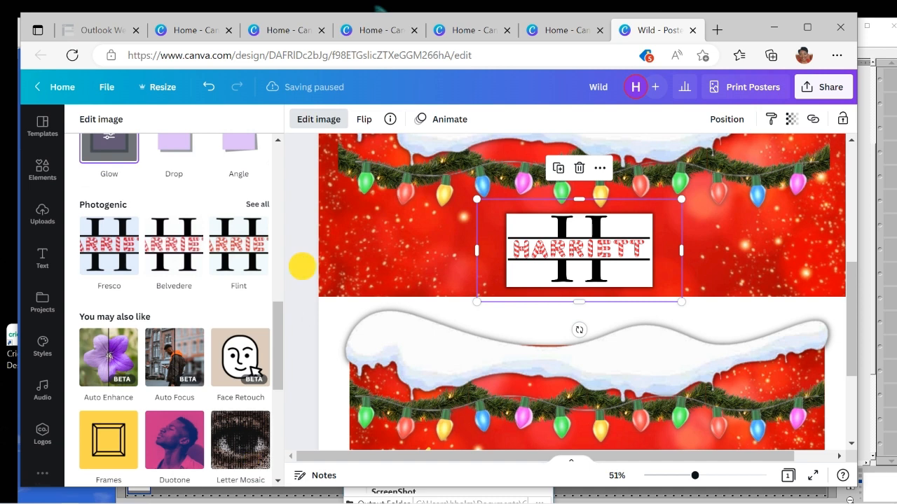
click(758, 242)
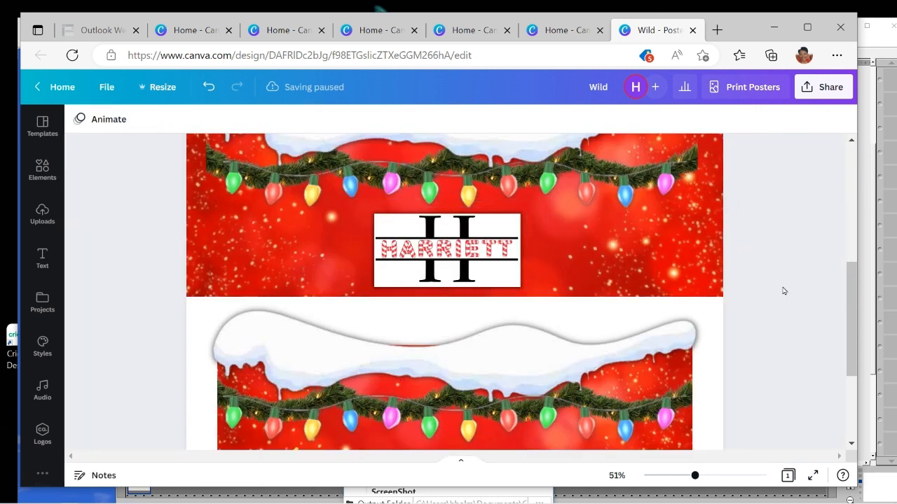
Step: Review both banners together at 28% zoom and look at the options for sharing the design
drag(694, 476, 676, 475)
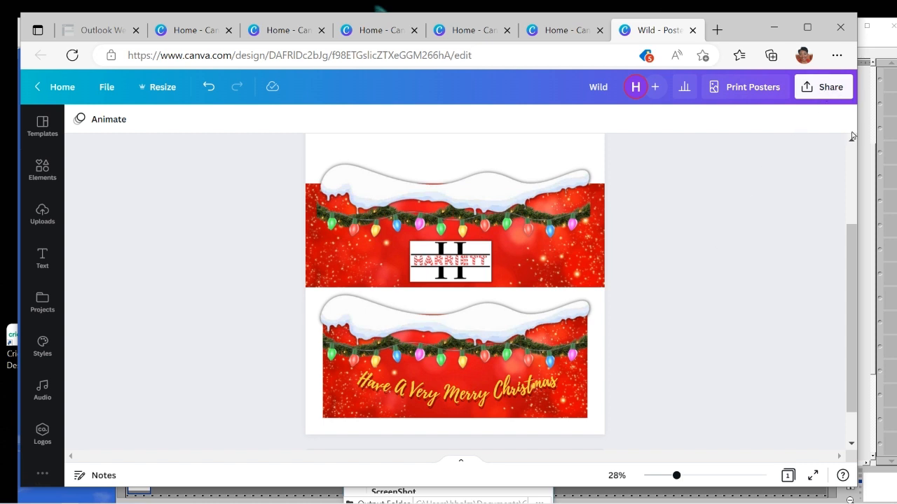
drag(747, 24, 735, 28)
drag(847, 125, 862, 124)
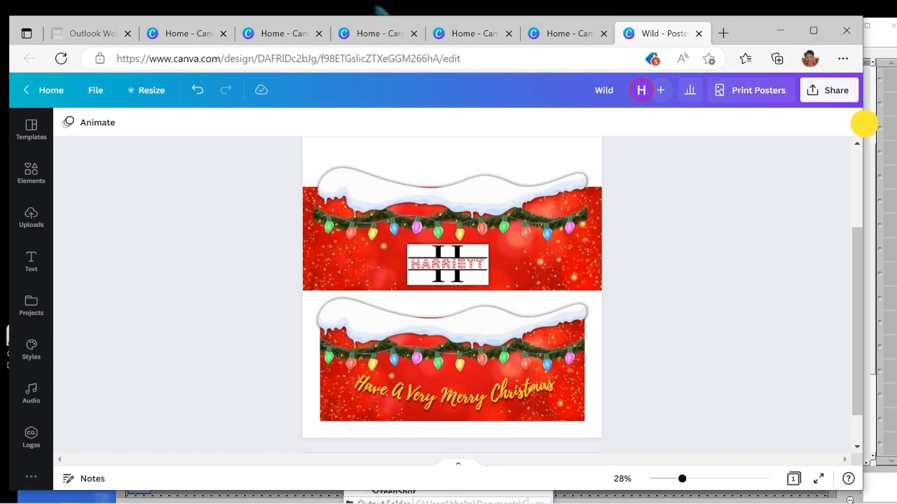
click(828, 93)
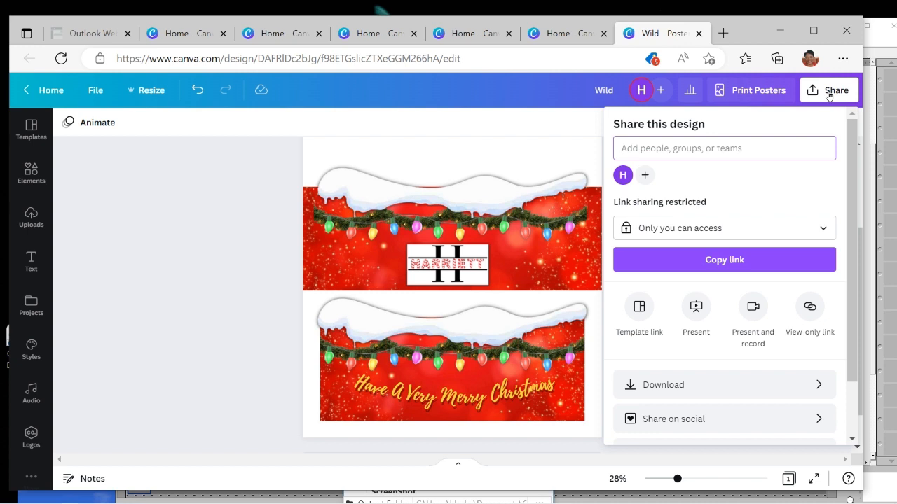
click(180, 315)
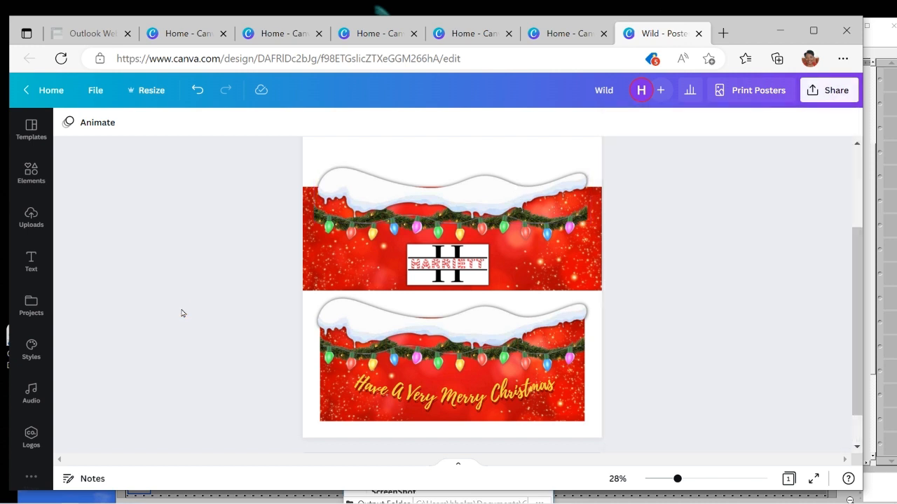
Step: Examine the design's sharing choices, including the link access levels
click(832, 95)
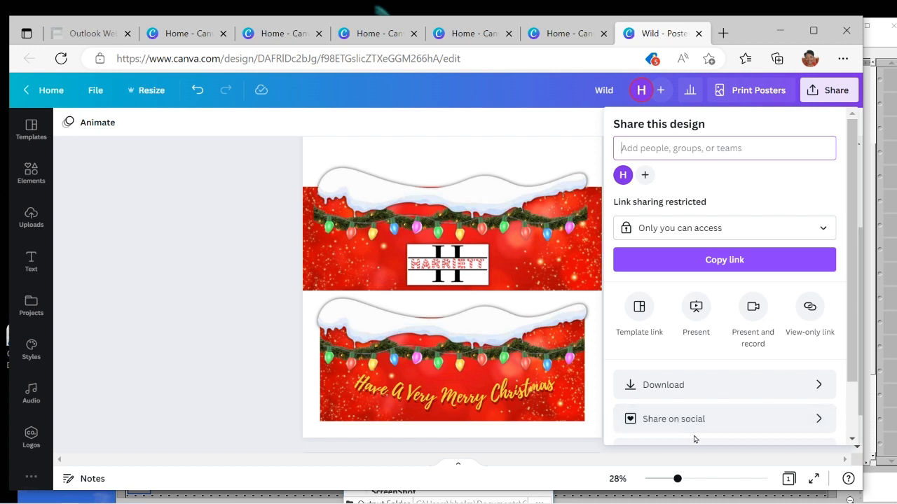
drag(852, 302, 851, 385)
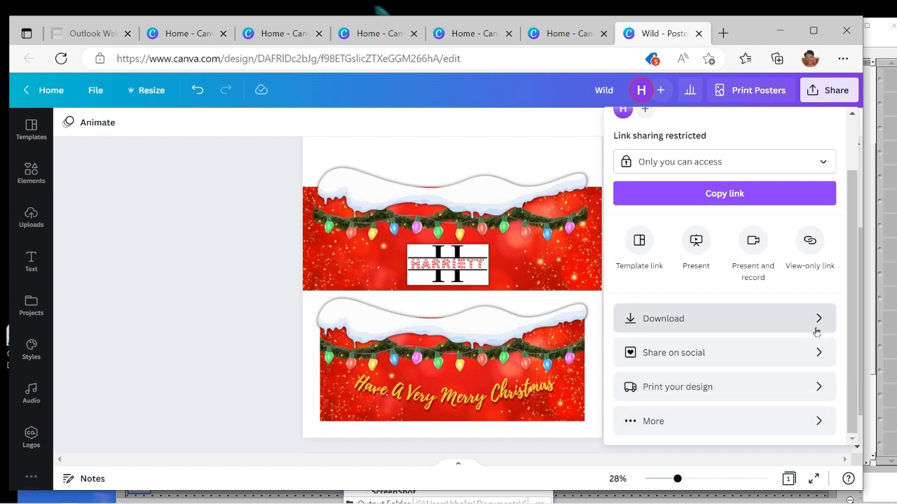
scroll(771, 242, up, 2)
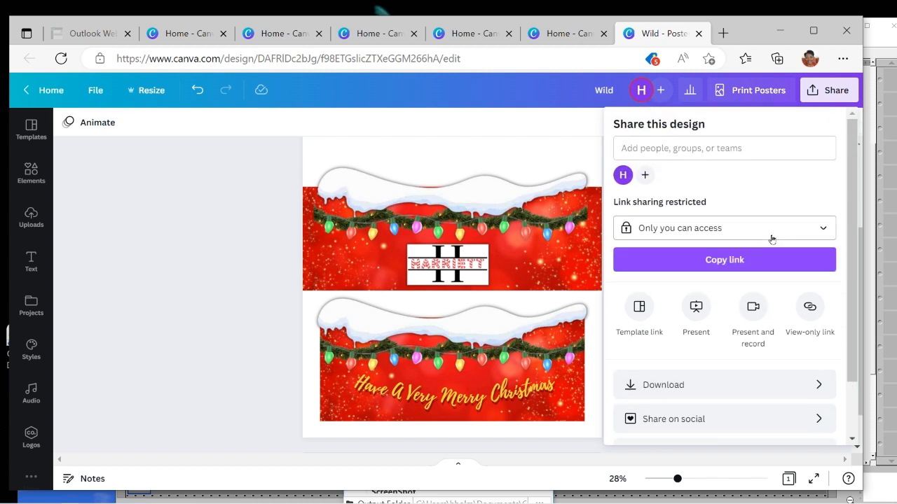
click(825, 227)
click(824, 228)
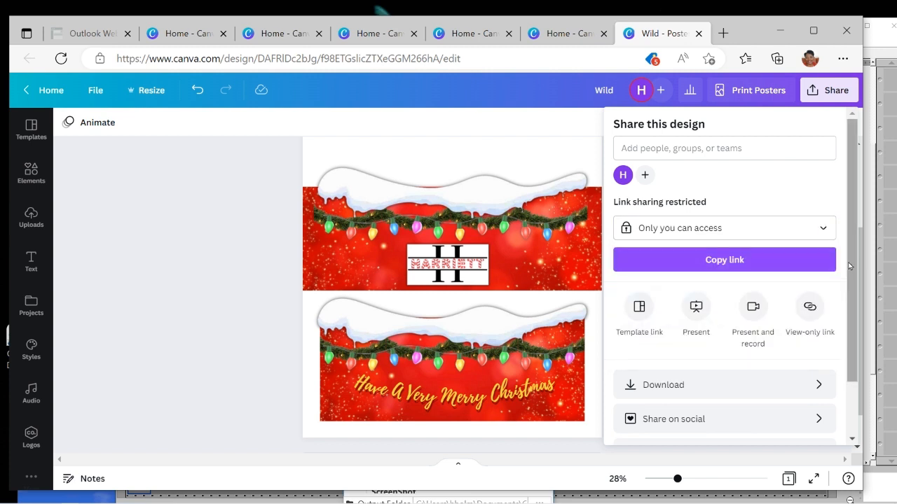
Step: Look through the full list of options for sharing and publishing the design, and close it
drag(847, 269, 860, 400)
click(634, 422)
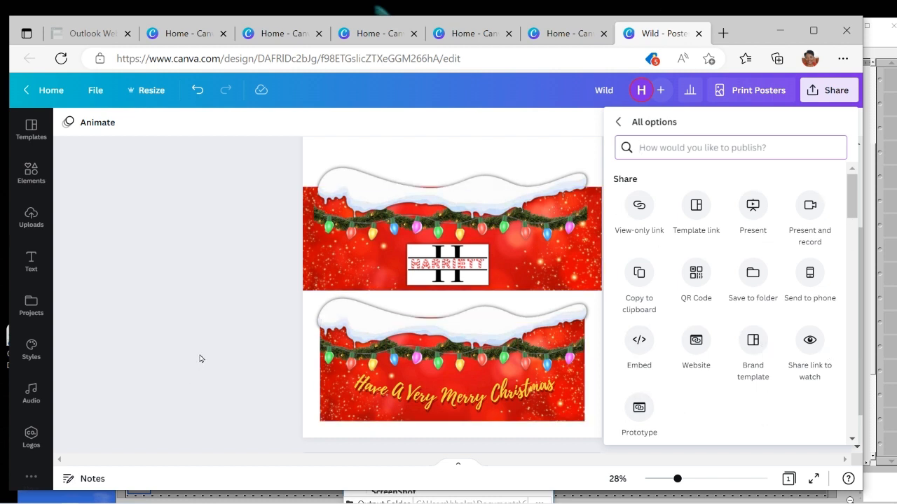
click(850, 201)
scroll(851, 182, down, 2)
scroll(850, 165, up, 2)
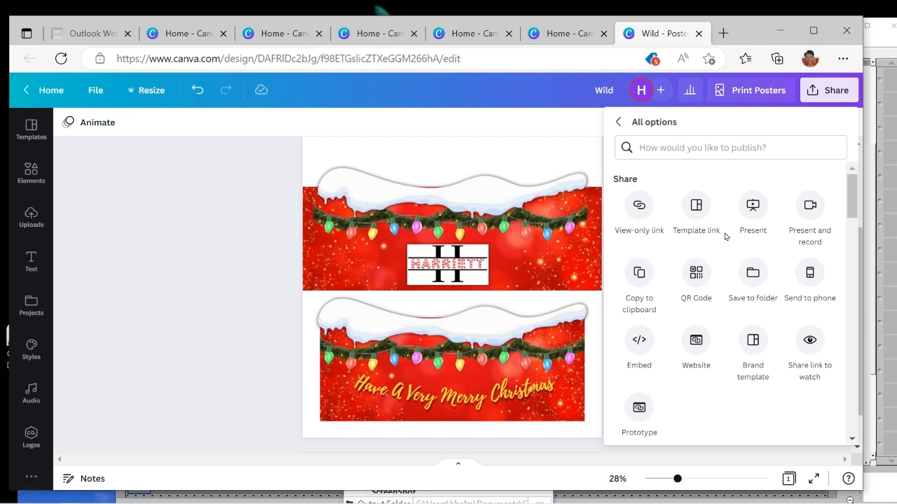
click(211, 299)
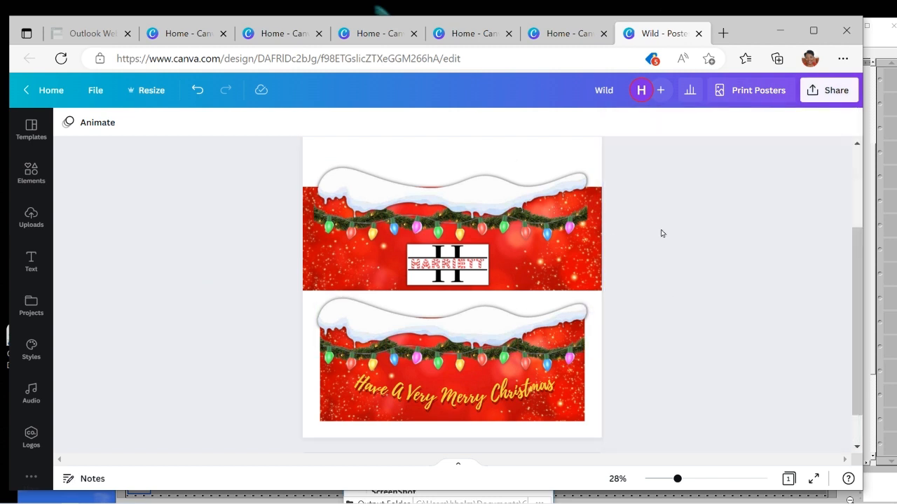
Step: Check the download settings and available file types for the banner design, and close them keeping PNG
drag(855, 325, 854, 305)
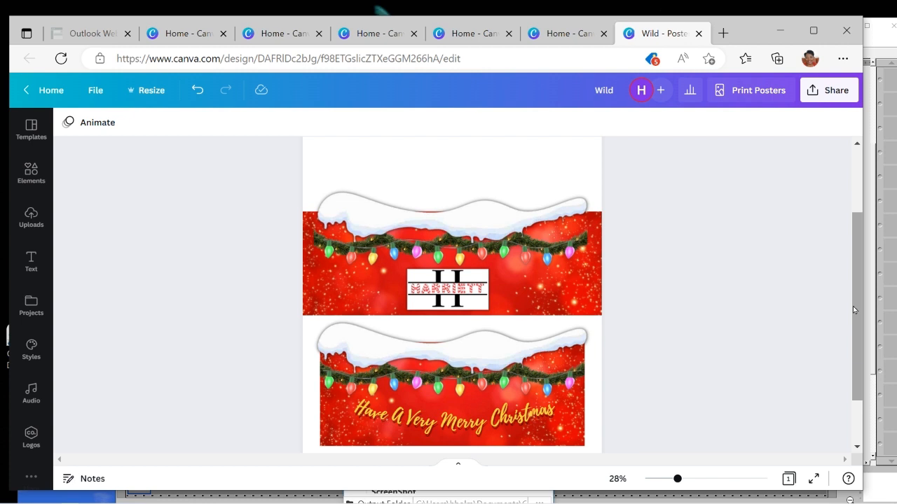
drag(678, 478, 682, 479)
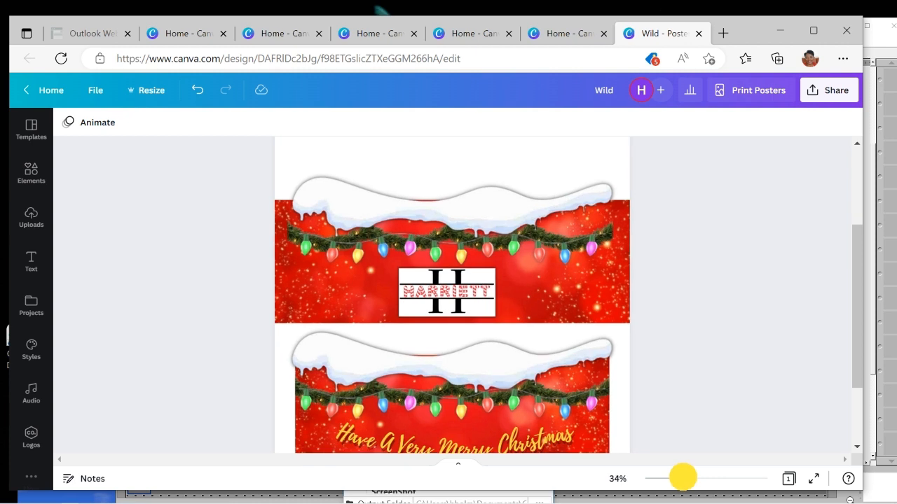
drag(853, 245, 857, 258)
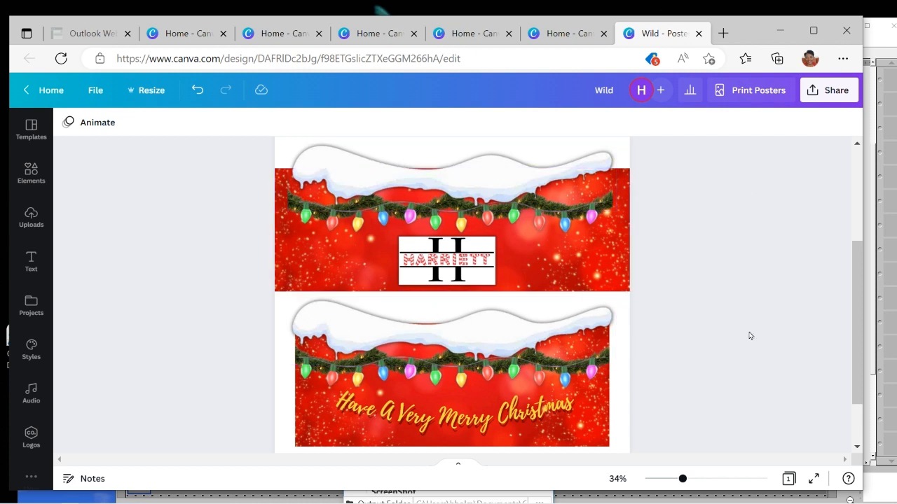
click(840, 89)
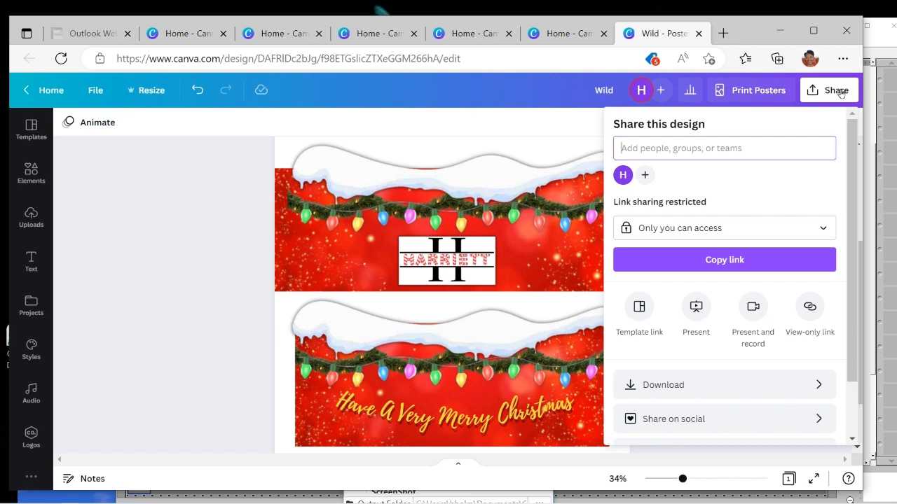
click(640, 387)
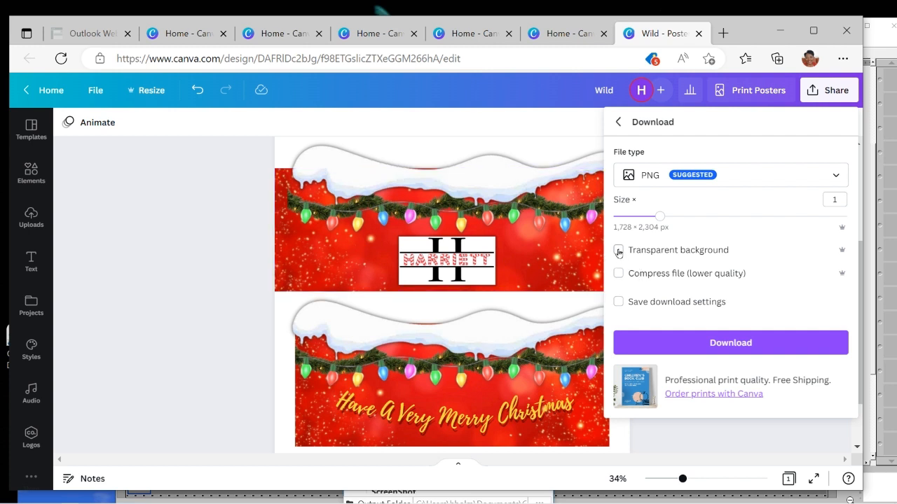
click(680, 346)
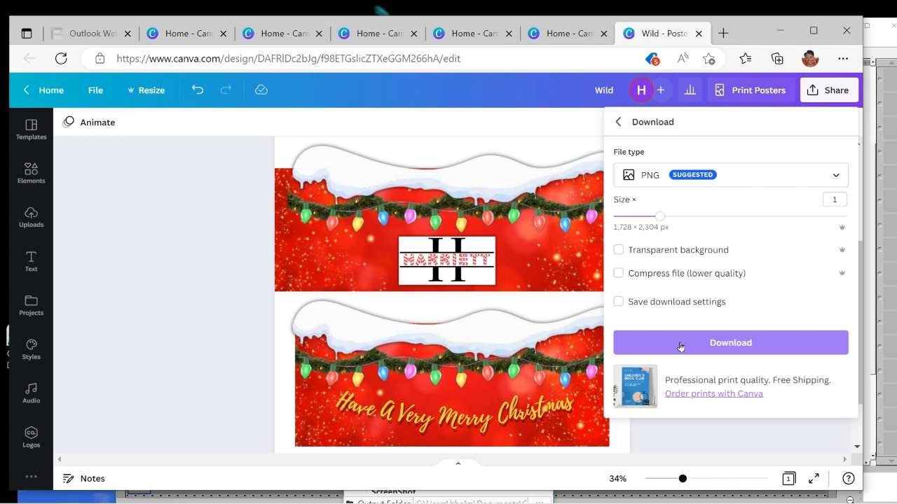
click(836, 176)
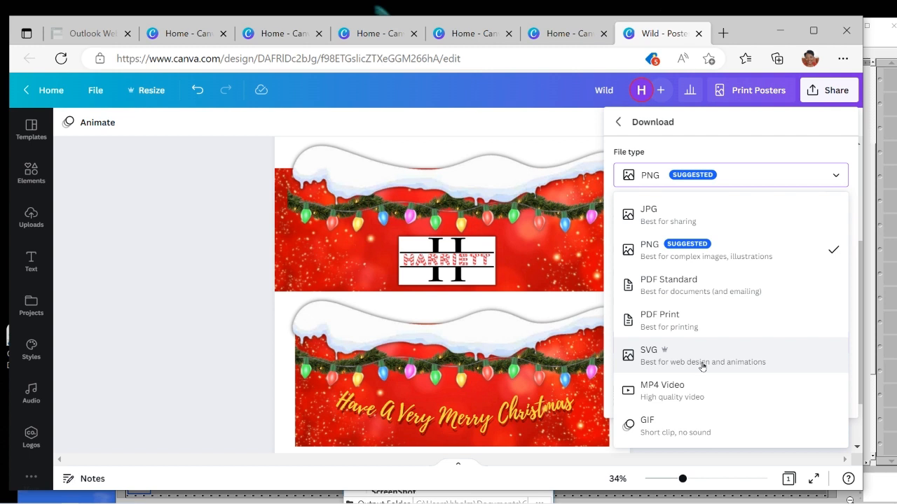
click(149, 299)
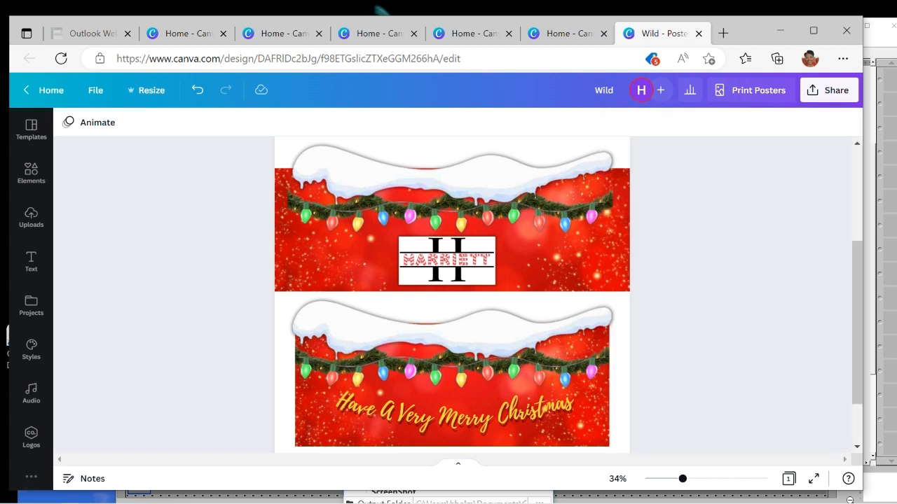
mouse_move(157, 503)
mouse_move(383, 486)
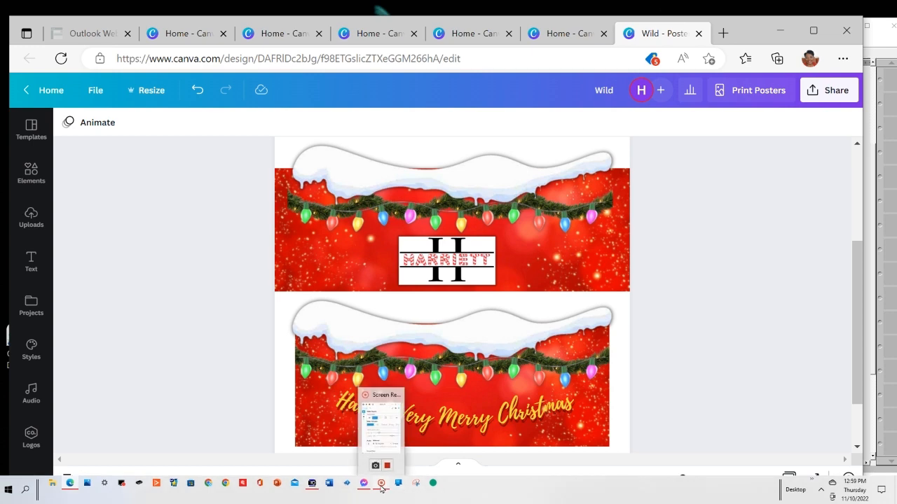